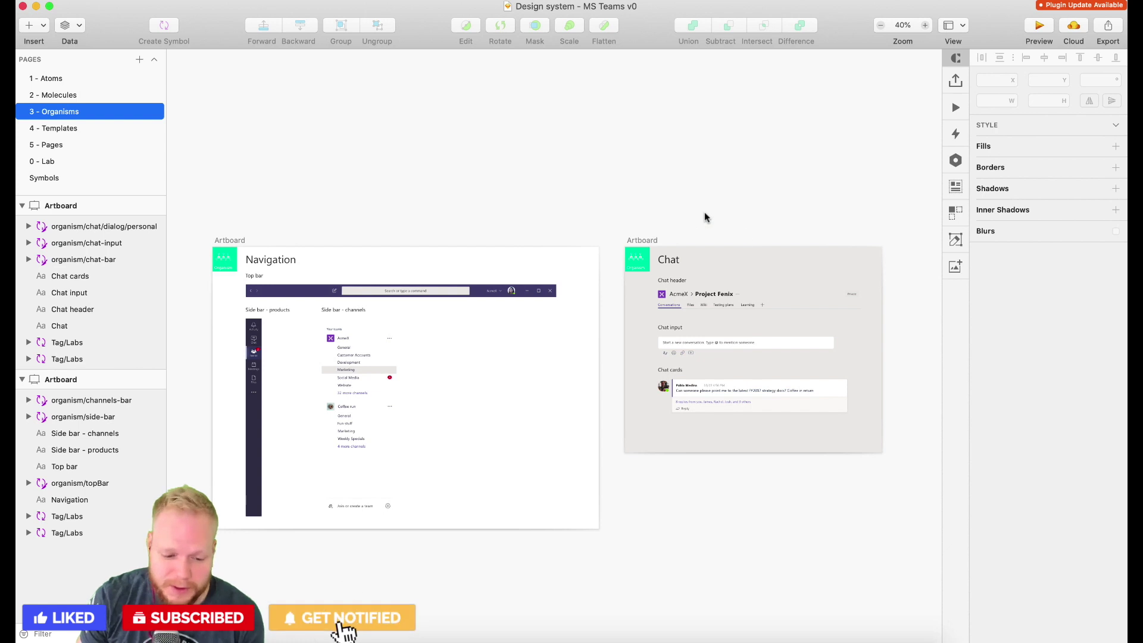
# - Review the contents of the 0 - Lab, 1 - Atoms and 2 - Molecules pages of the design system
pyautogui.click(53, 162)
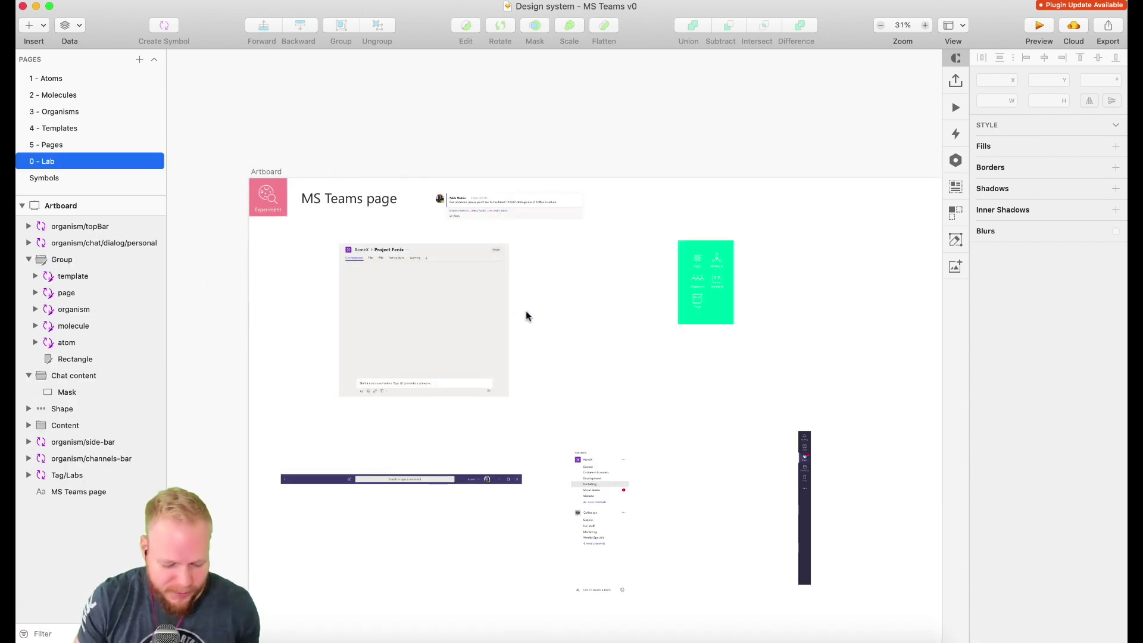
pyautogui.scroll(-3, 527, 315)
pyautogui.scroll(3, 482, 340)
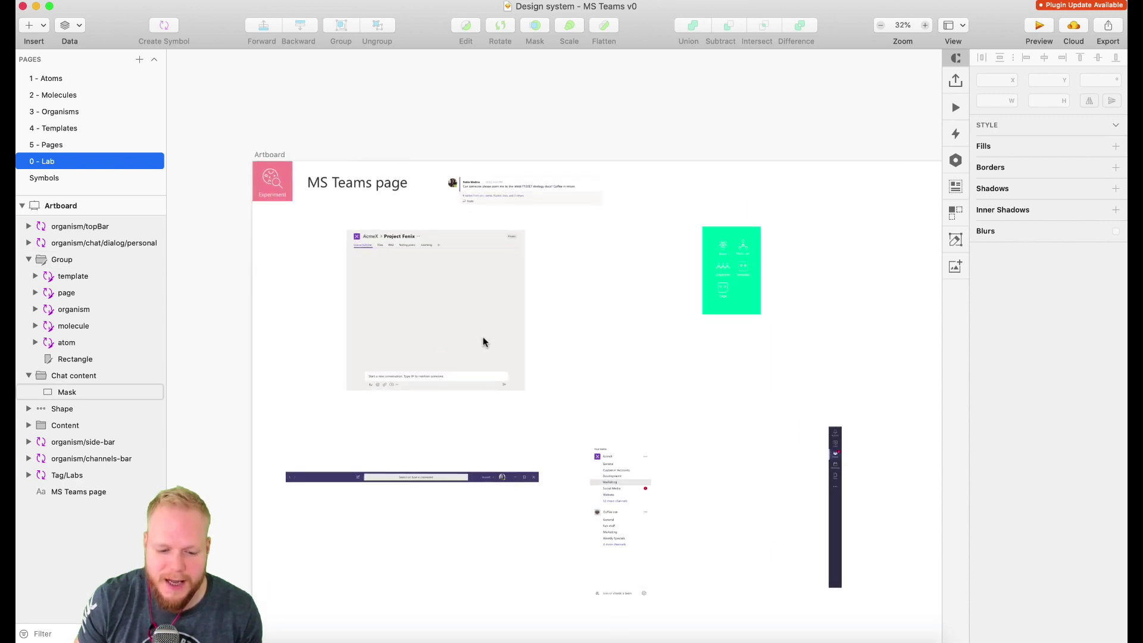
pyautogui.click(51, 78)
pyautogui.scroll(-5, 498, 237)
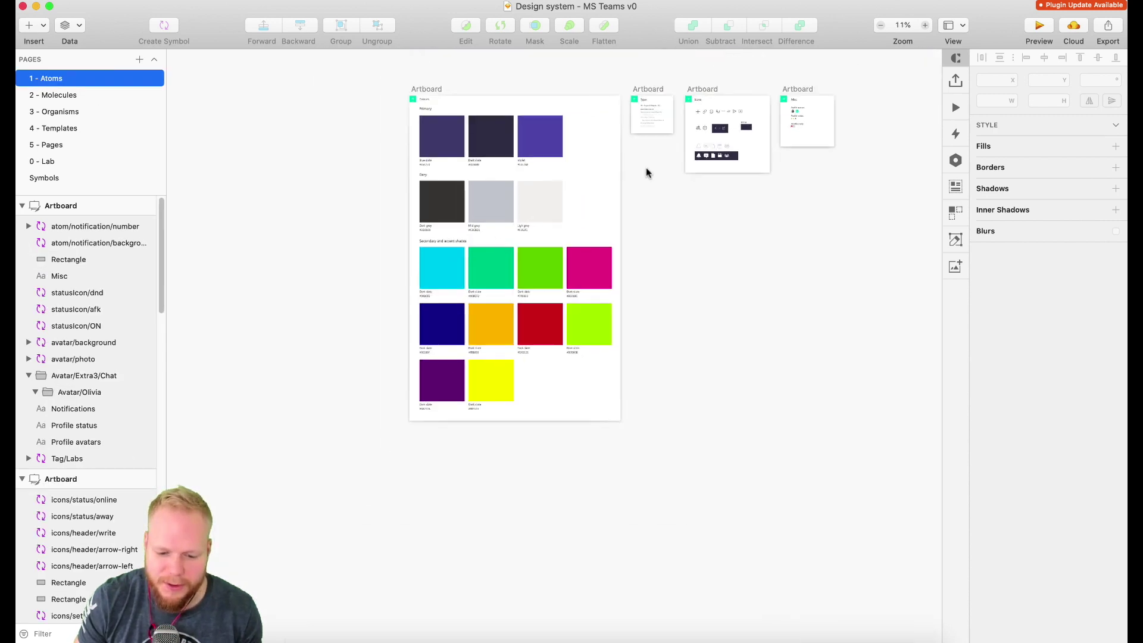
pyautogui.click(51, 95)
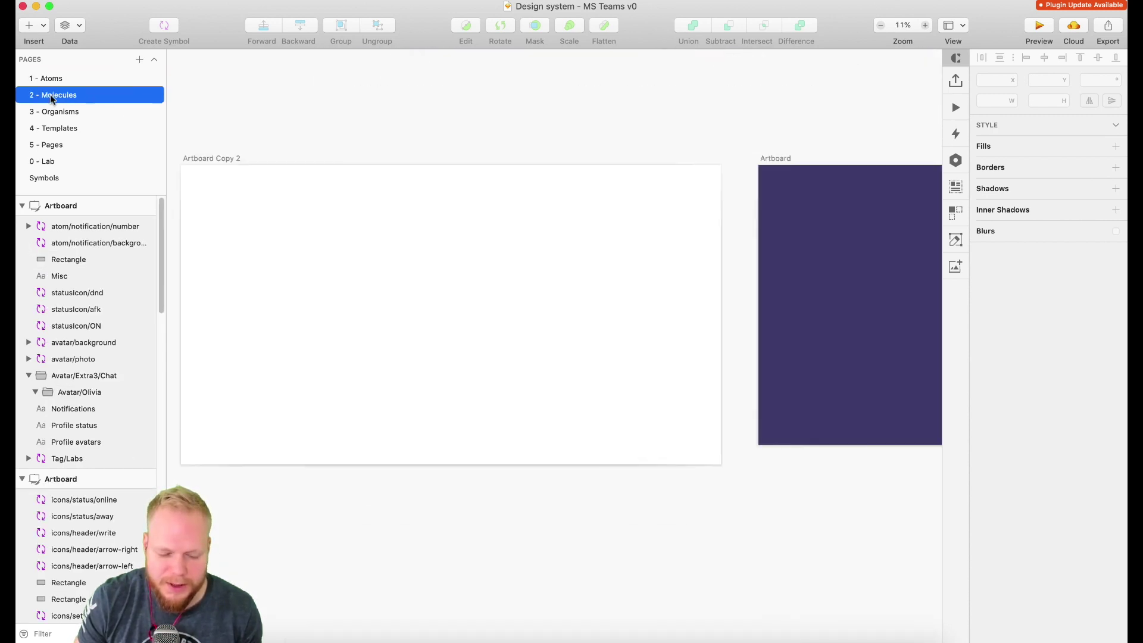
pyautogui.scroll(-4, 472, 173)
pyautogui.hscroll(-5, 473, 173)
pyautogui.scroll(3, 356, 181)
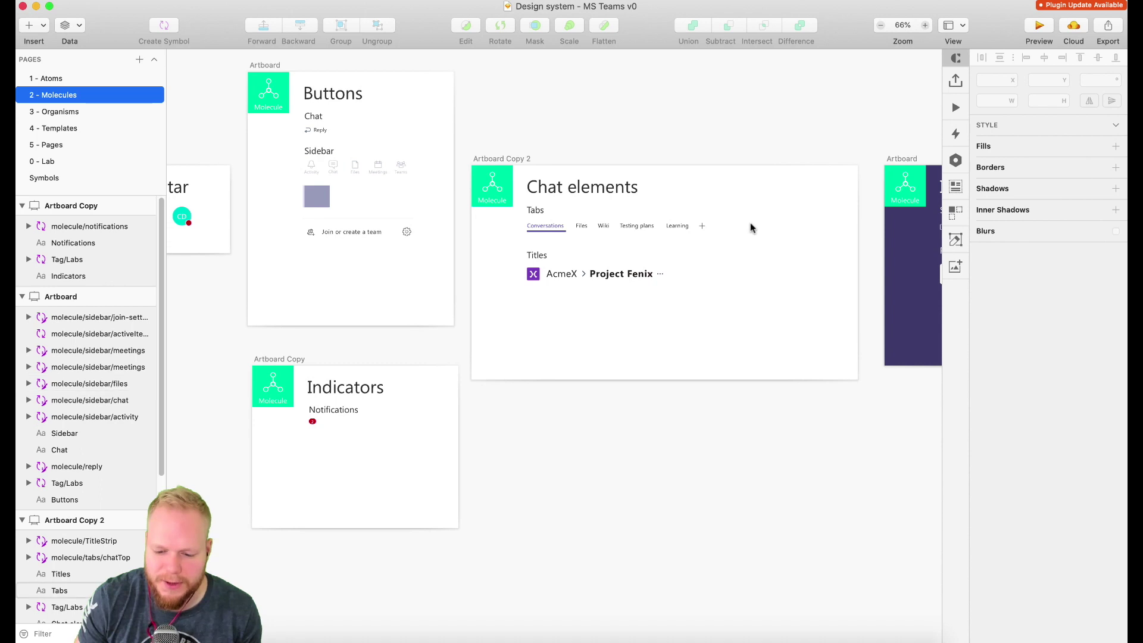
pyautogui.hscroll(8, 794, 244)
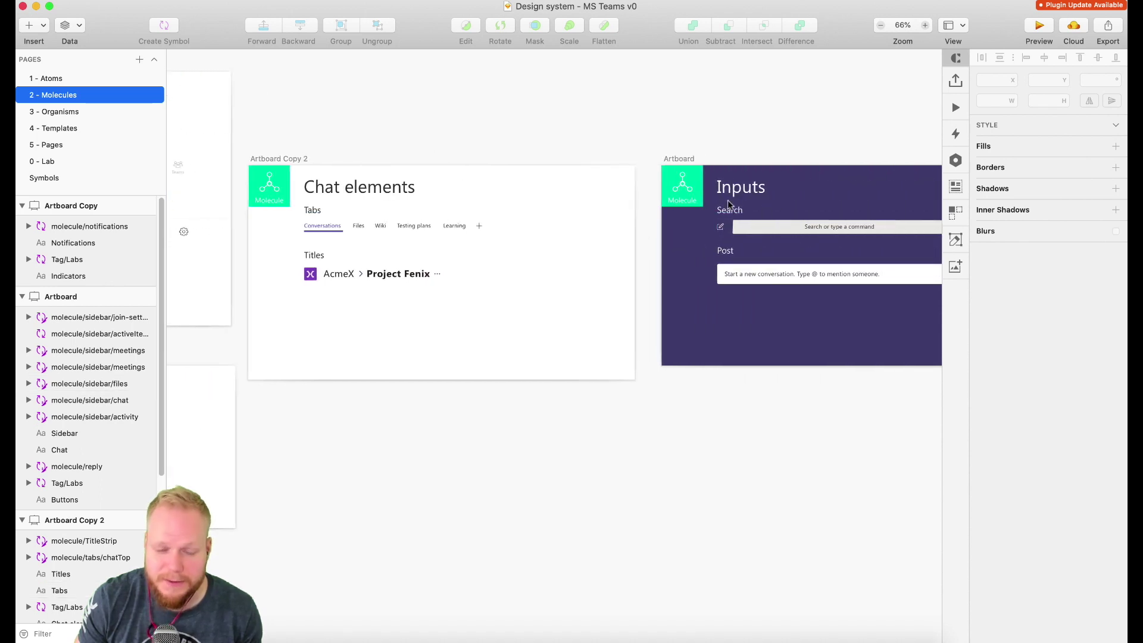
# - Look over the navigation and chat organisms, as well as the 4 - Templates and 5 - Pages artboards
pyautogui.click(60, 112)
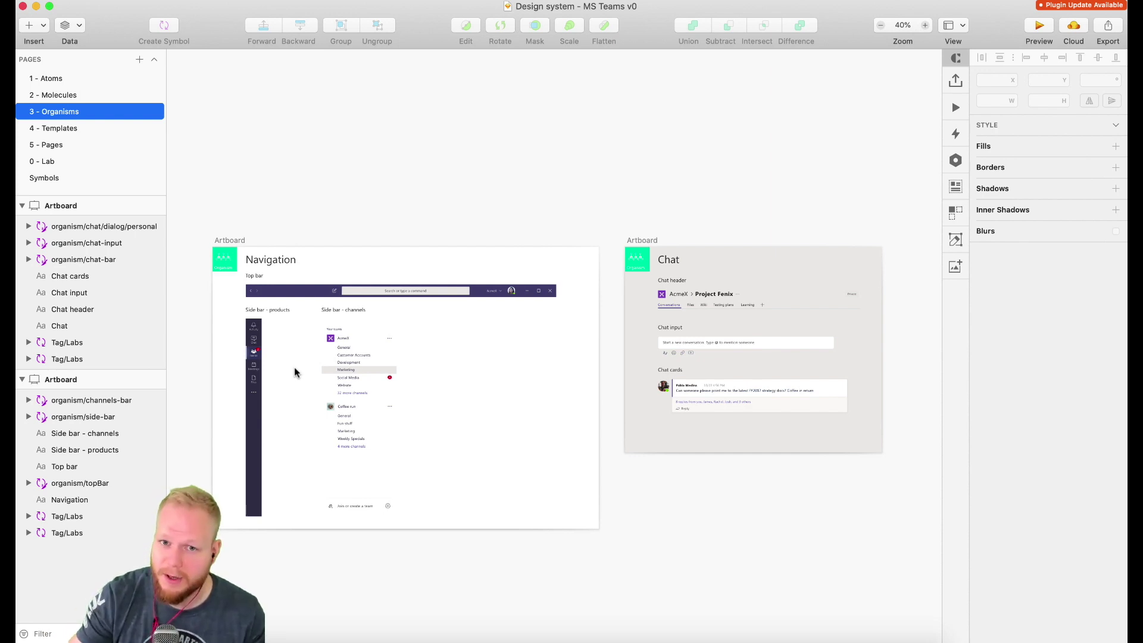
pyautogui.scroll(5, 194, 381)
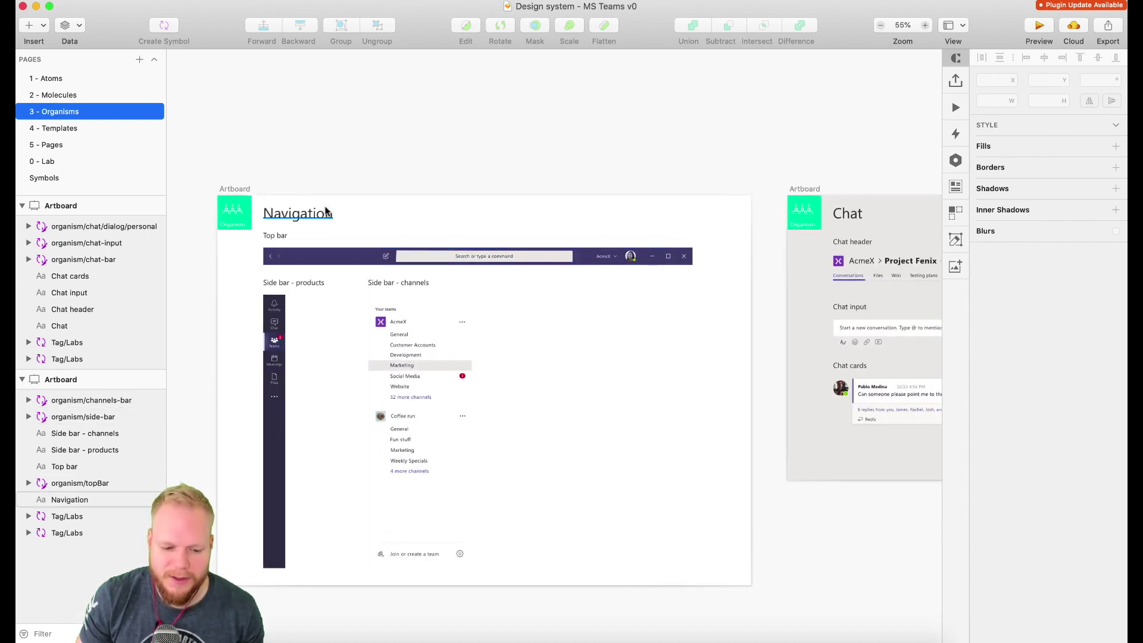
pyautogui.click(58, 129)
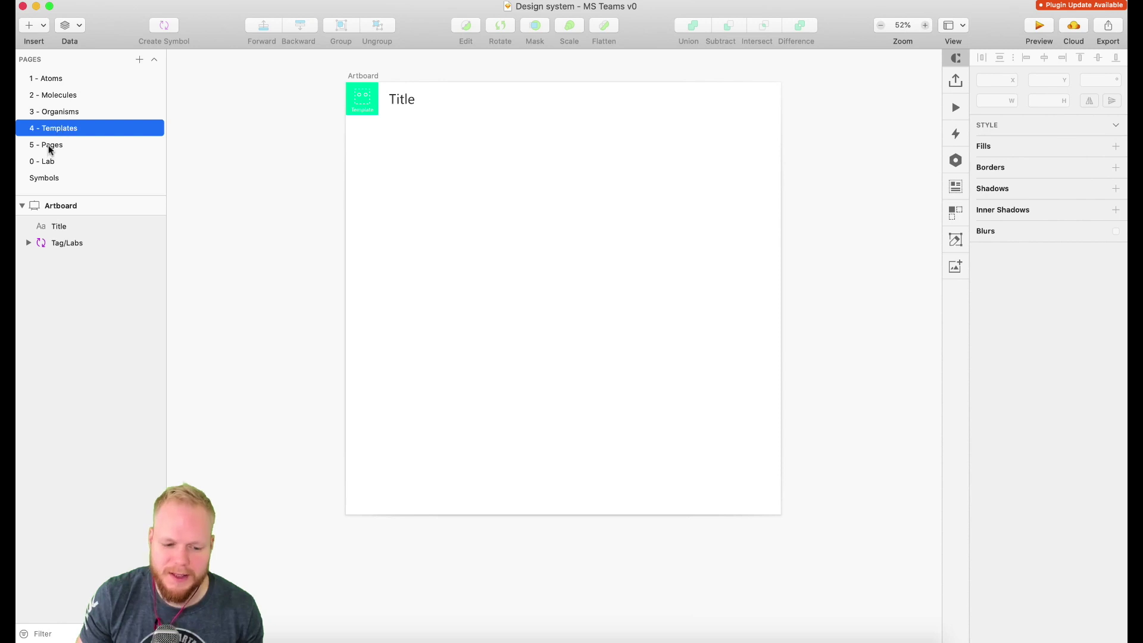
pyautogui.click(50, 148)
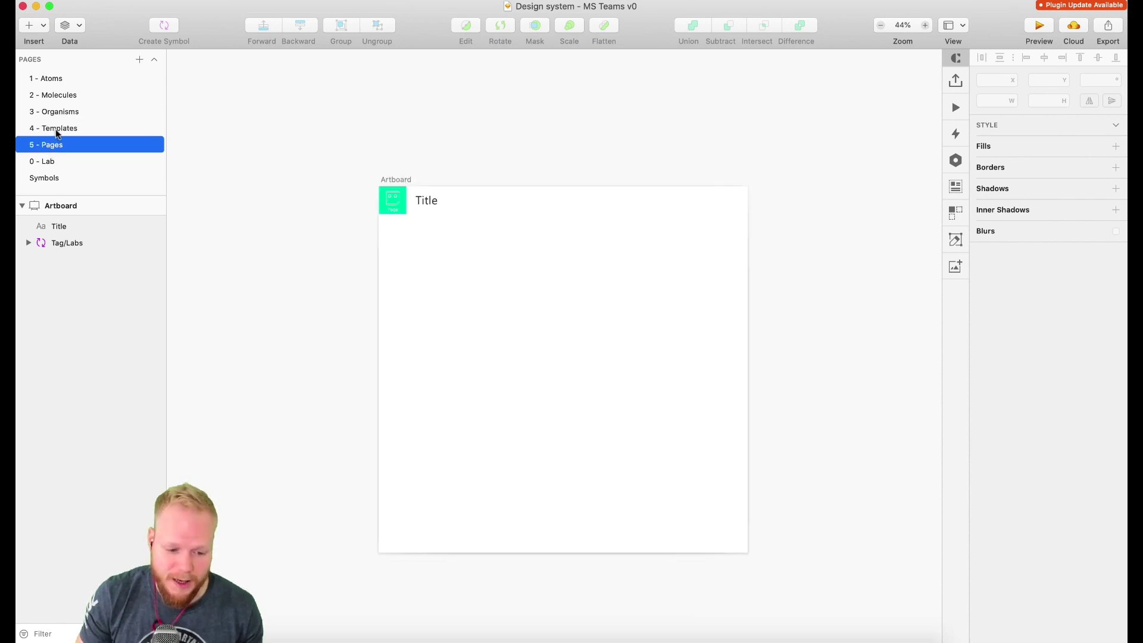
# - Change the title text of the artboard on the 4 - Templates page to "Template chat page"
pyautogui.click(56, 131)
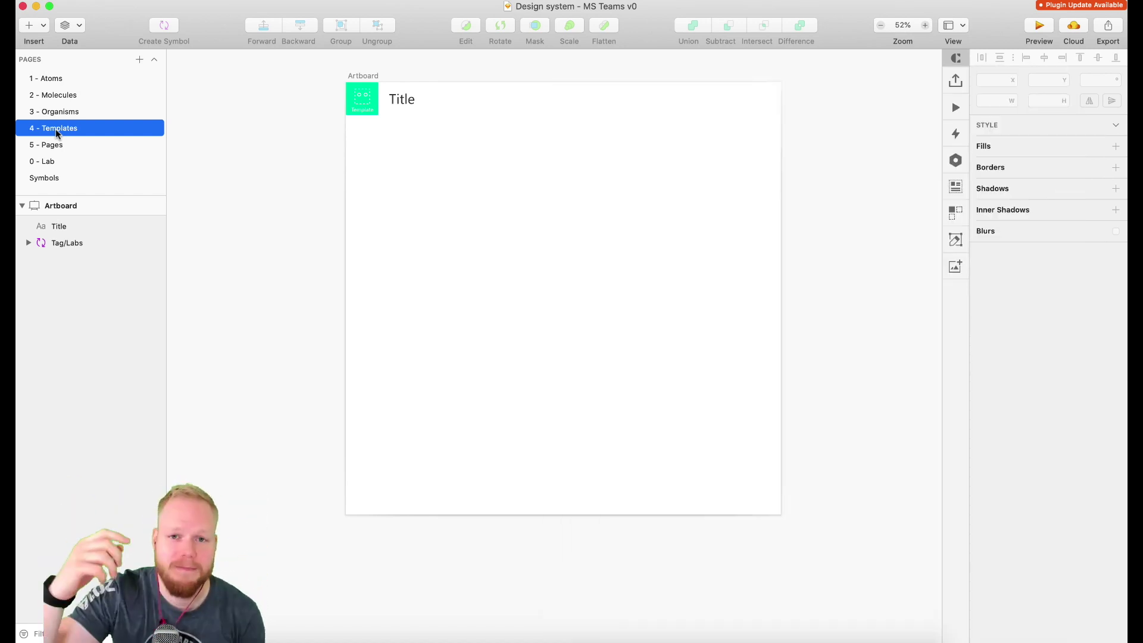
pyautogui.doubleClick(415, 100)
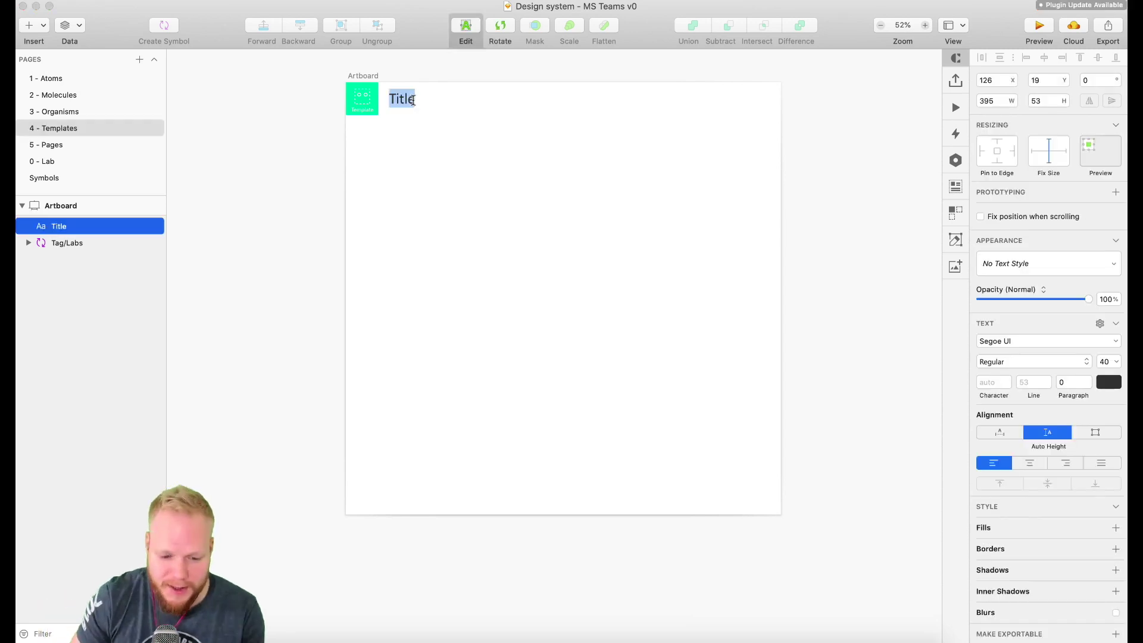
pyautogui.write('Template ')
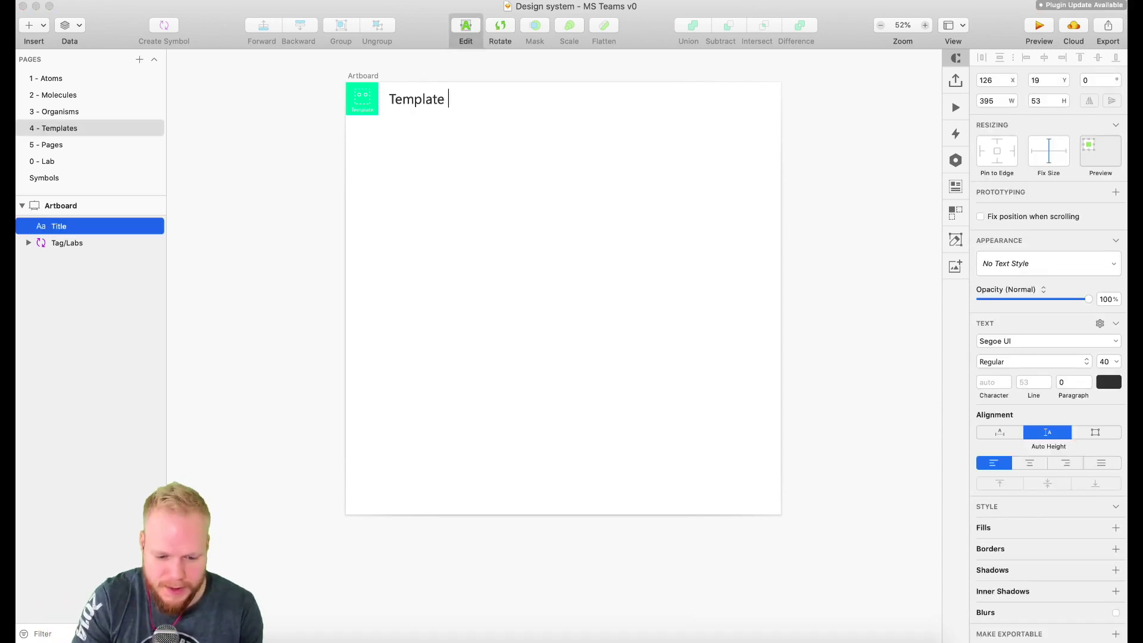
pyautogui.write('chat page')
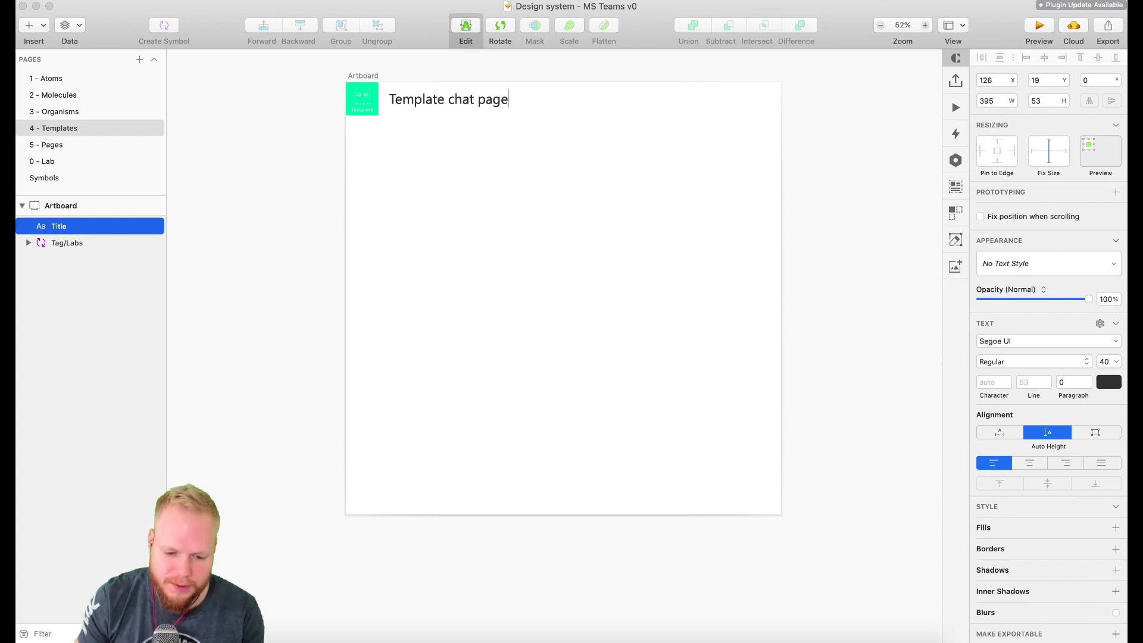
pyautogui.press('Escape')
pyautogui.scroll(2, 519, 104)
pyautogui.click(498, 176)
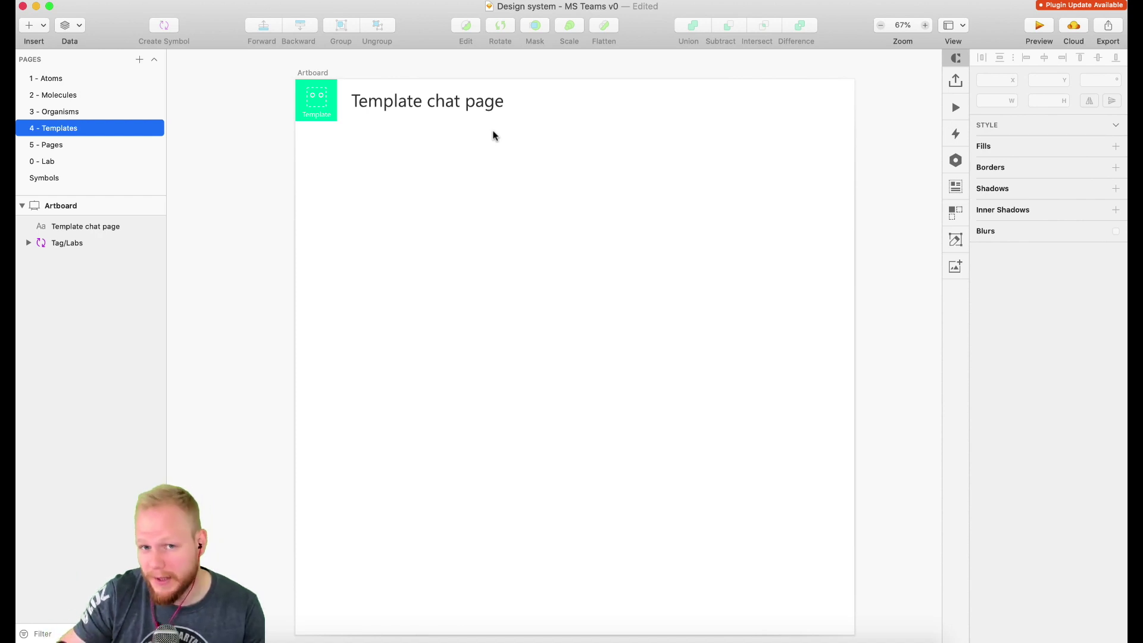
# - Check the products side bar on the 3 - Organisms page and return to the 4 - Templates page
pyautogui.press('pageup')
pyautogui.click(275, 340)
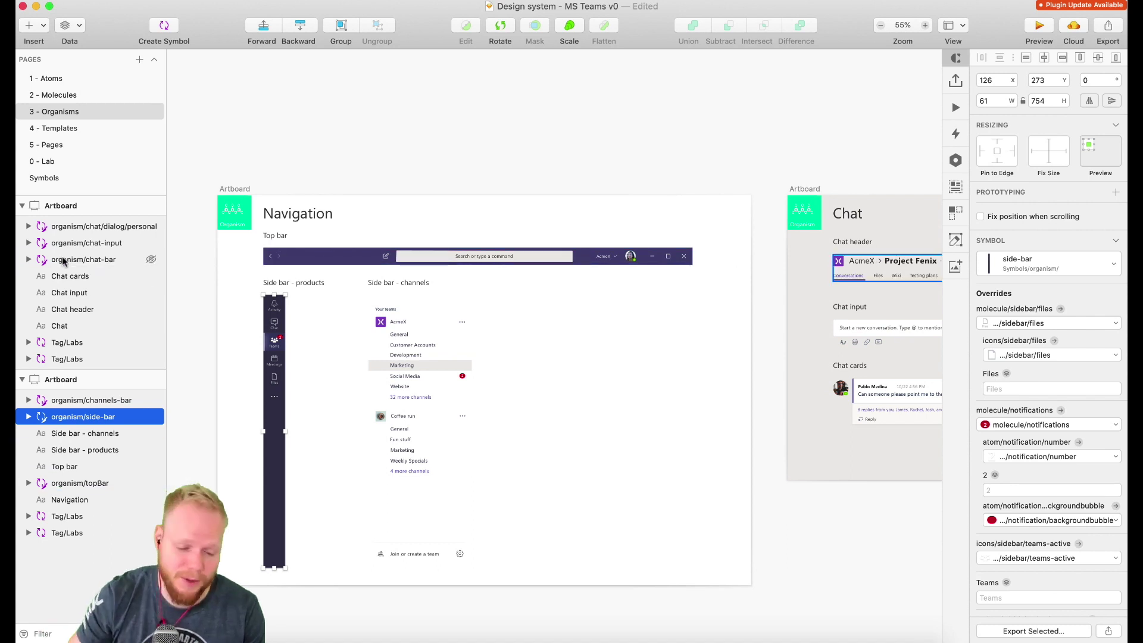
pyautogui.click(62, 128)
pyautogui.click(66, 128)
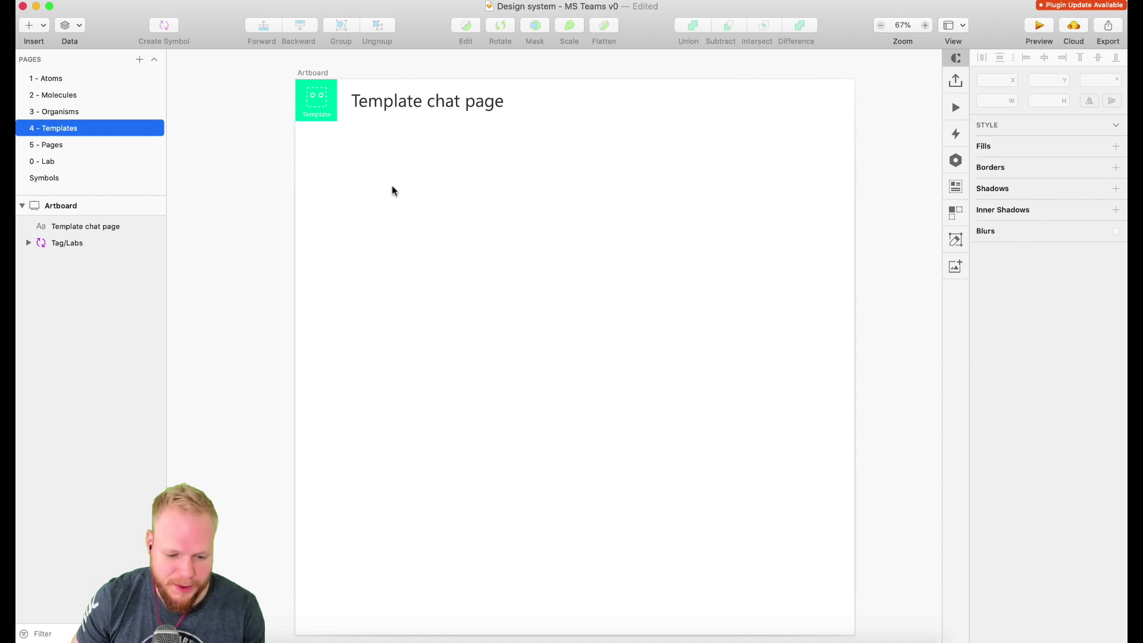
# - Insert the channels-bar organism symbol into the artboard under the title, at about X 268, Y 72
pyautogui.click(42, 27)
pyautogui.moveTo(93, 204)
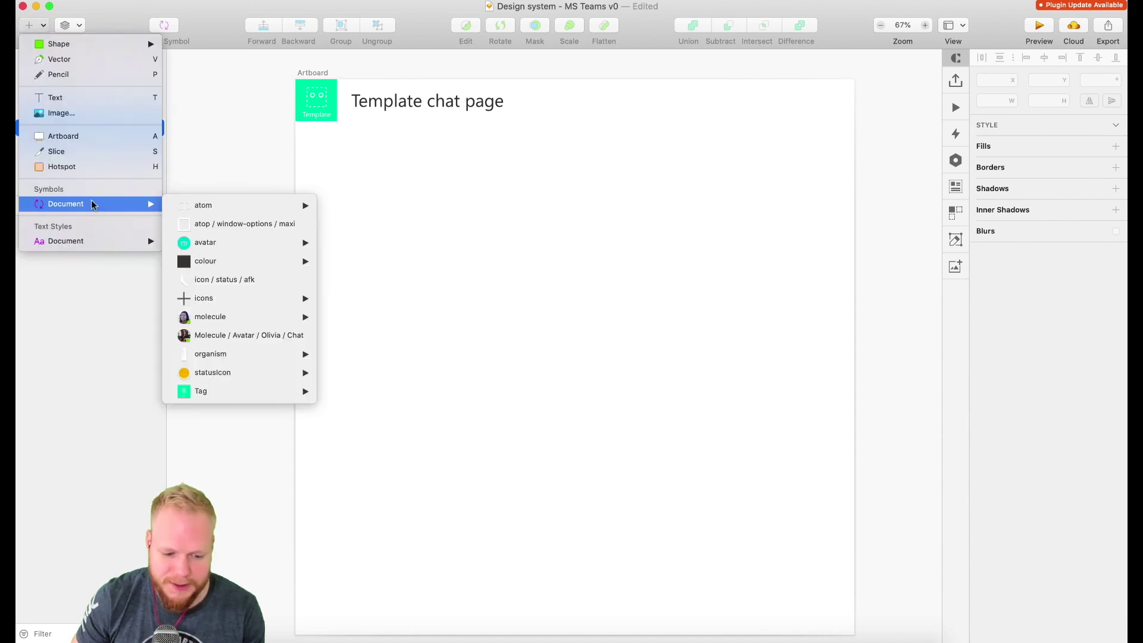
pyautogui.moveTo(267, 361)
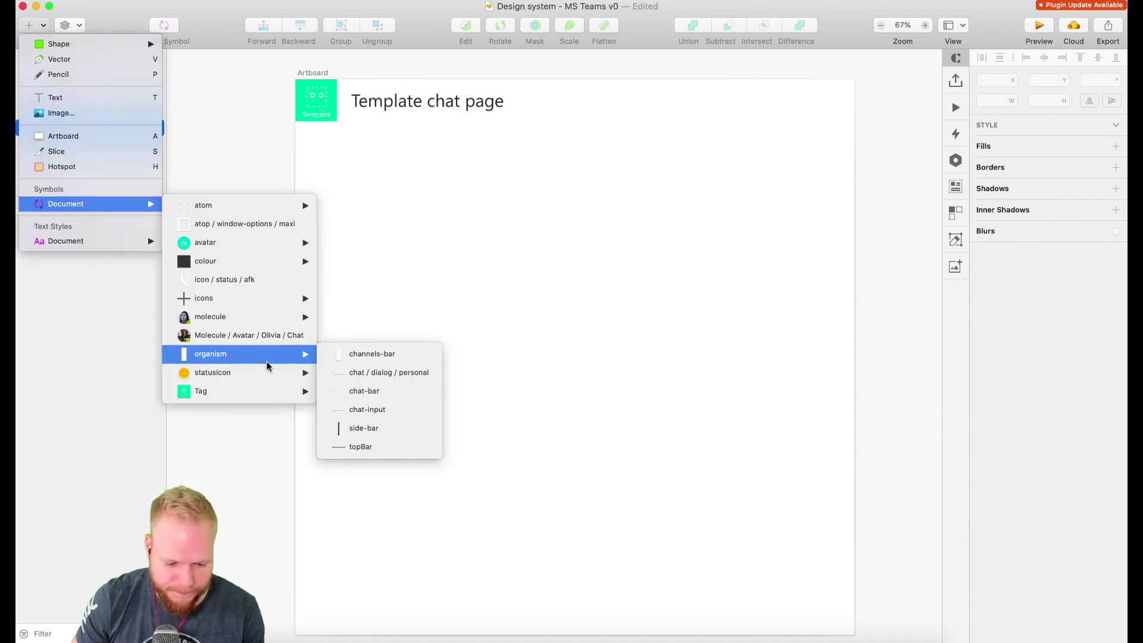
pyautogui.click(369, 354)
pyautogui.click(476, 280)
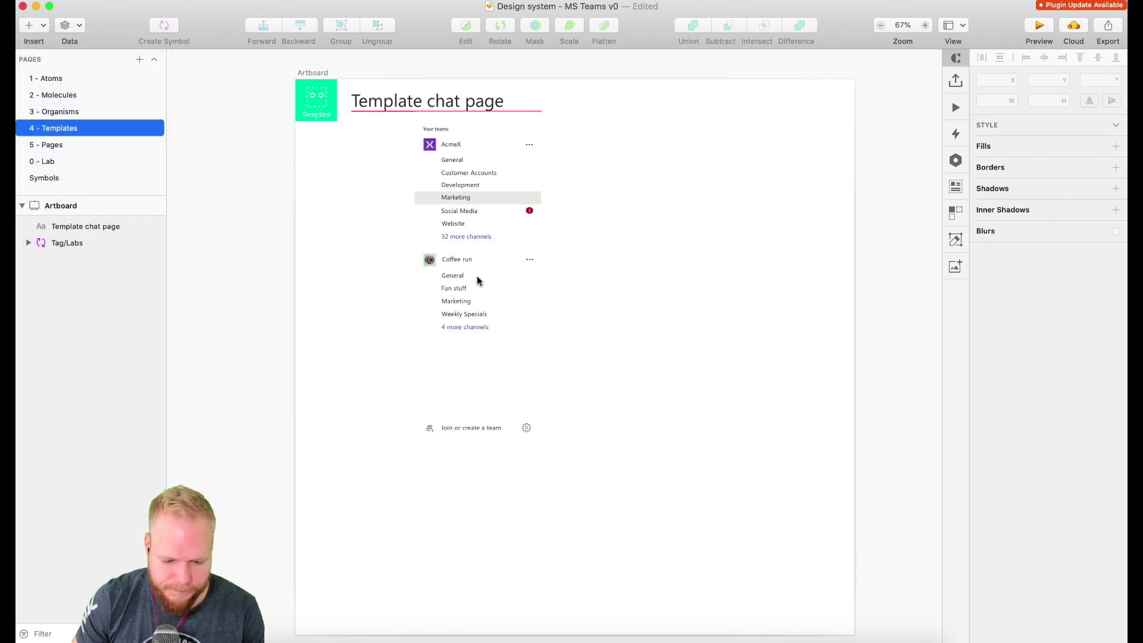
# - Place the chat / dialog / personal organism symbol beside the channels bar, at about X 592, Y 303
pyautogui.click(40, 27)
pyautogui.moveTo(95, 203)
pyautogui.moveTo(277, 355)
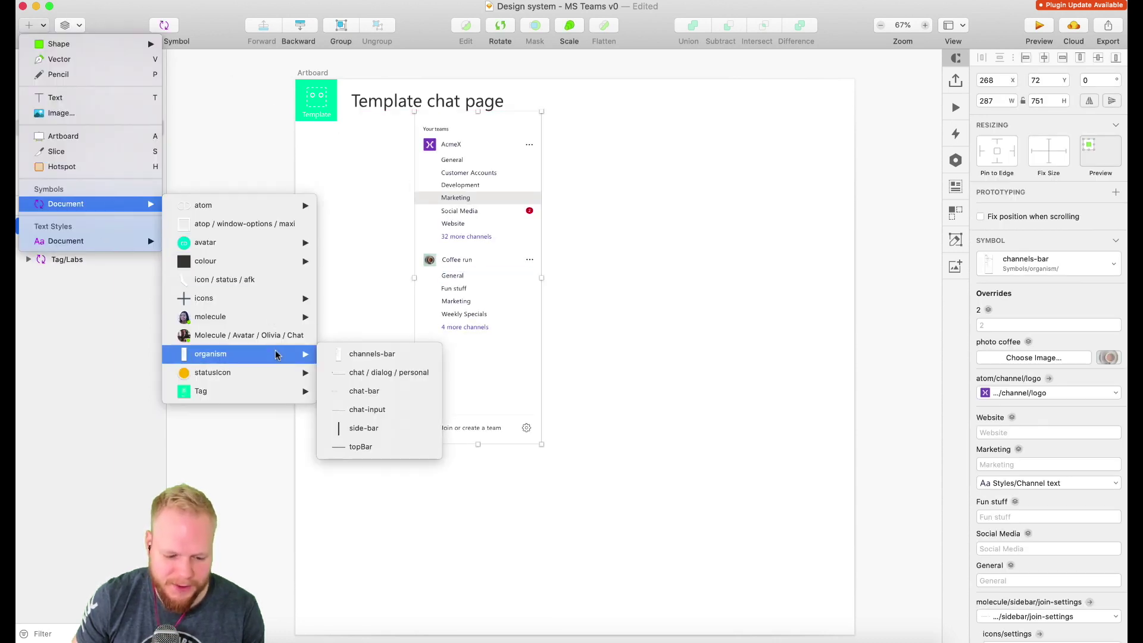
pyautogui.click(396, 372)
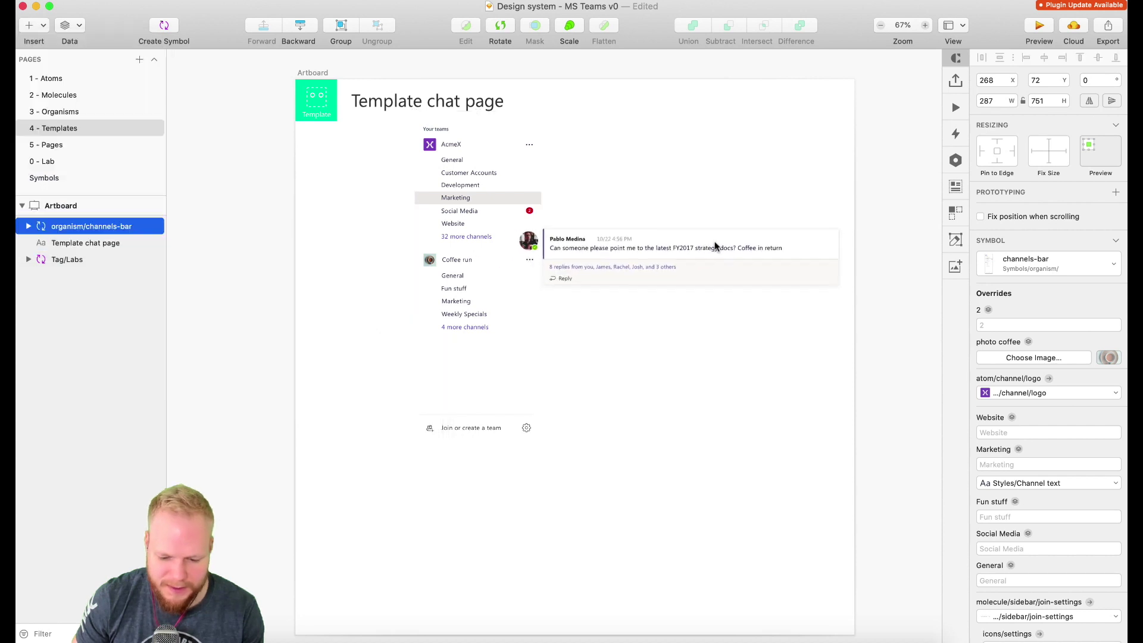
pyautogui.click(717, 241)
# - Insert the chat-bar organism at about X 513, Y 649 and the chat-input organism beneath it at about X 591, Y 858
pyautogui.click(37, 27)
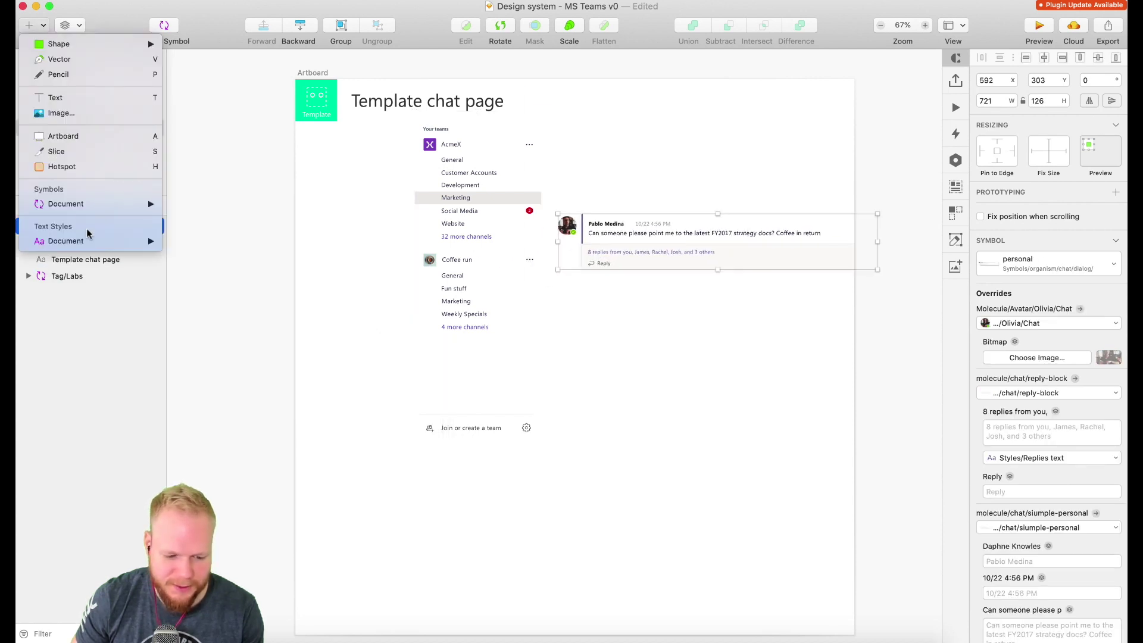
pyautogui.moveTo(138, 204)
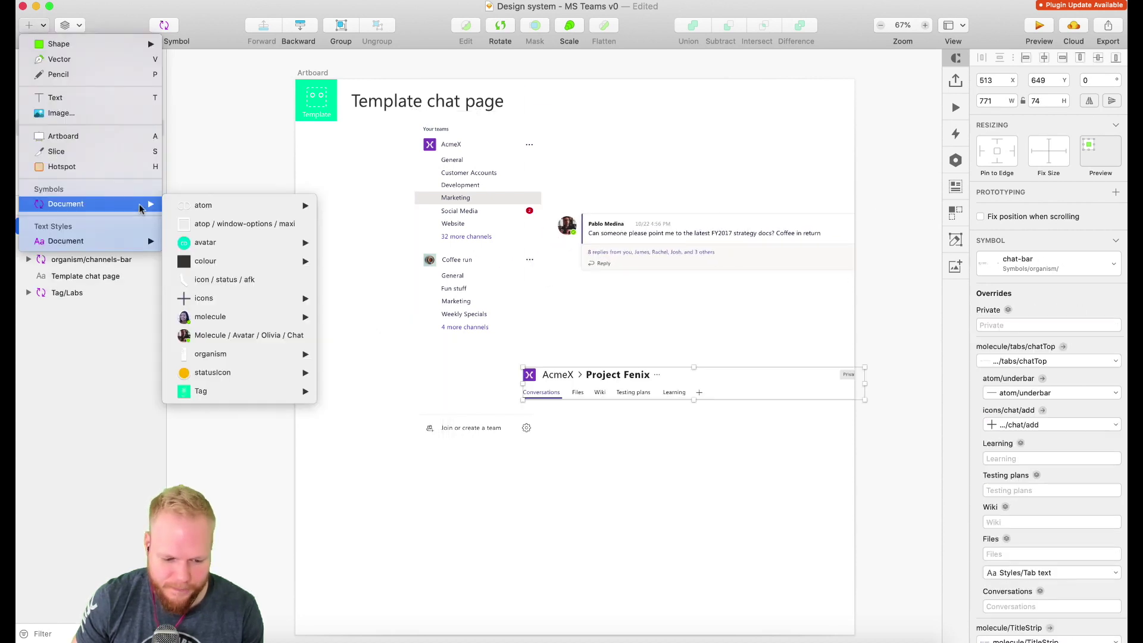
pyautogui.moveTo(274, 354)
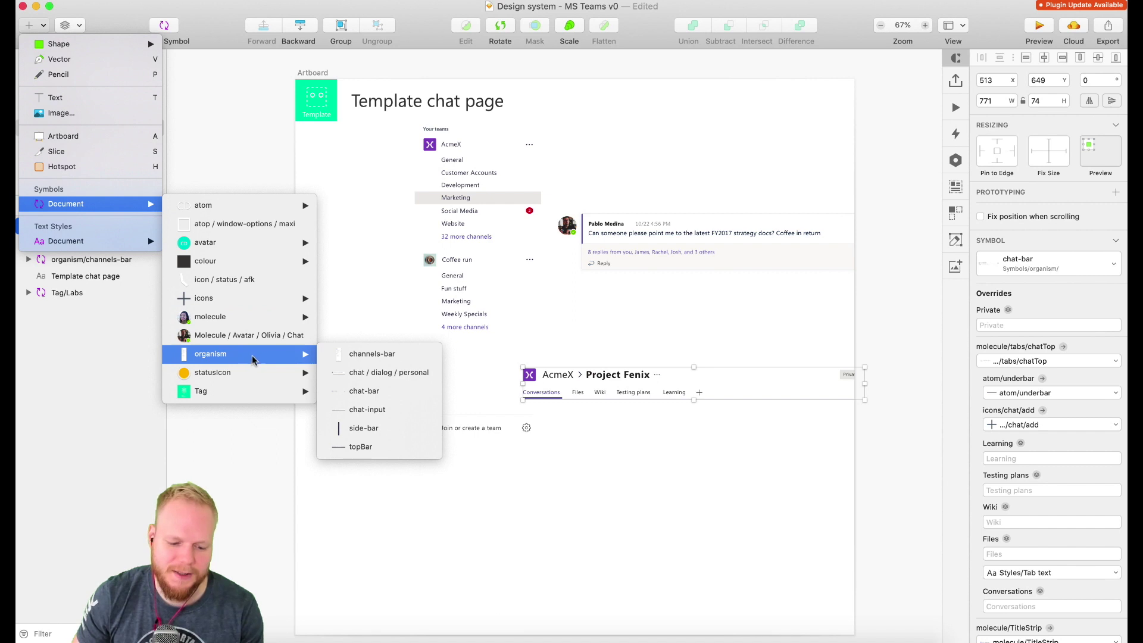
pyautogui.click(383, 411)
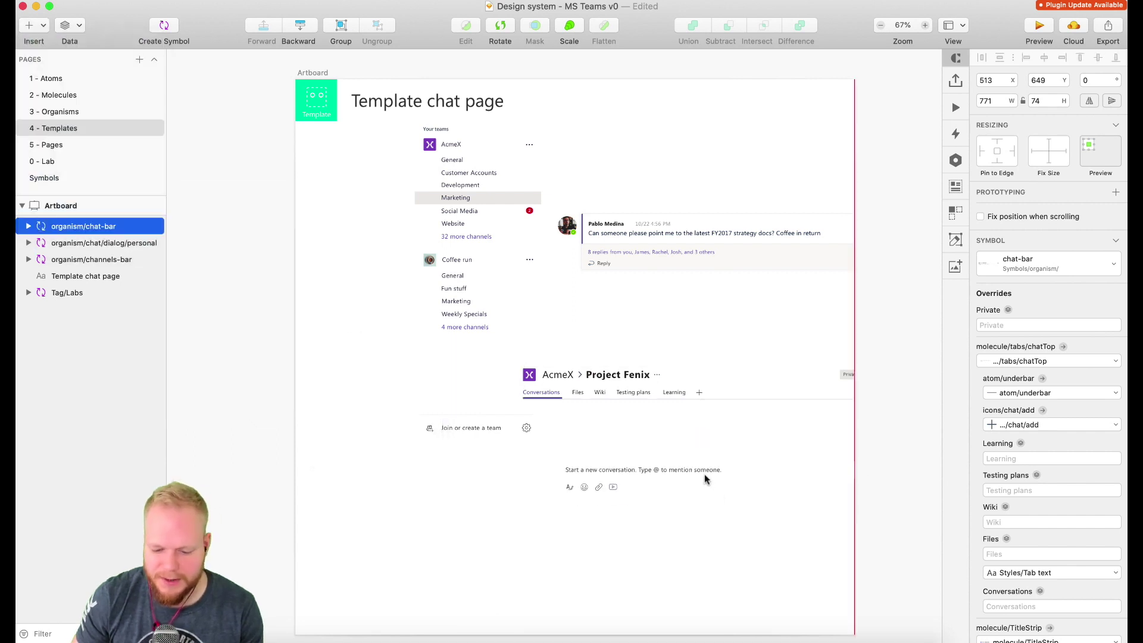
pyautogui.click(705, 474)
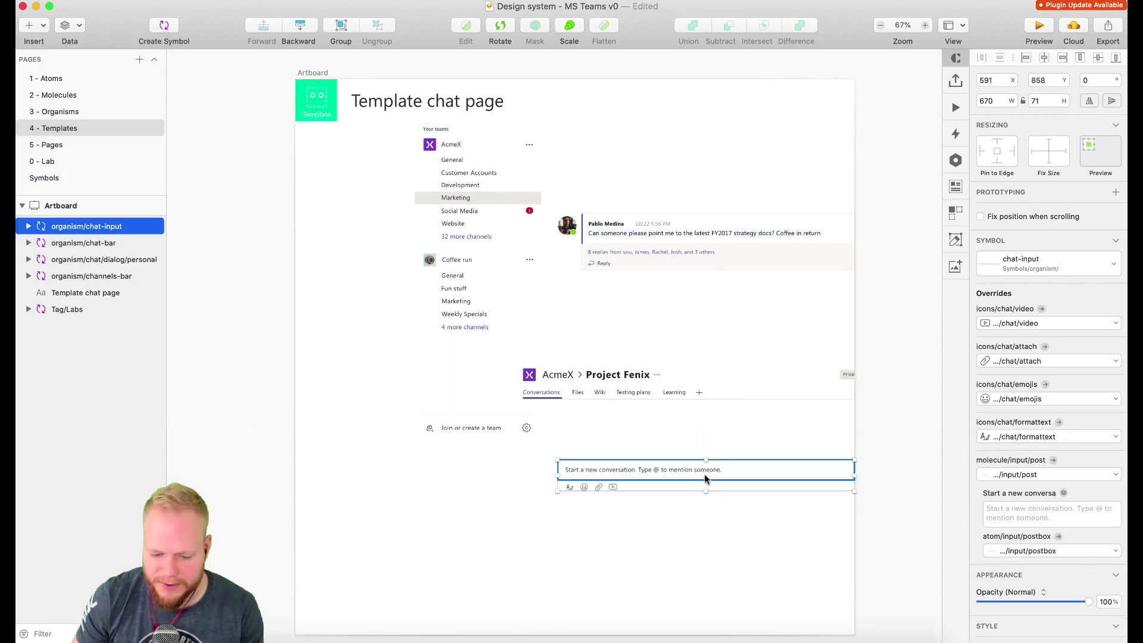
# - Insert the side-bar organism symbol over the chat message area, at about X 691, Y 139.5
pyautogui.click(30, 26)
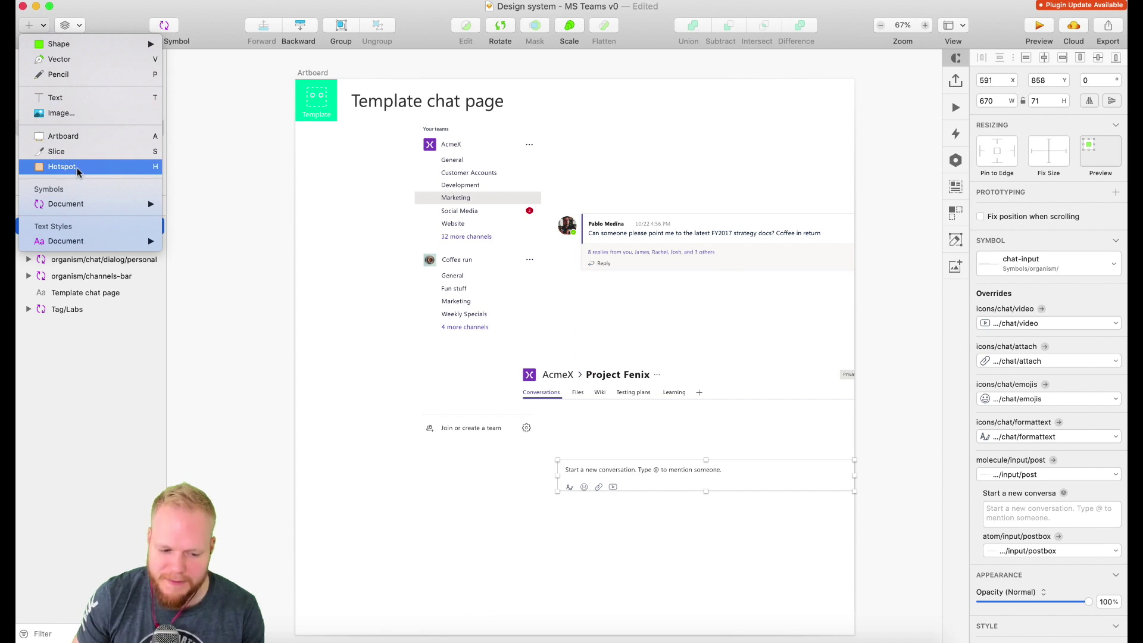
pyautogui.moveTo(119, 204)
pyautogui.moveTo(251, 328)
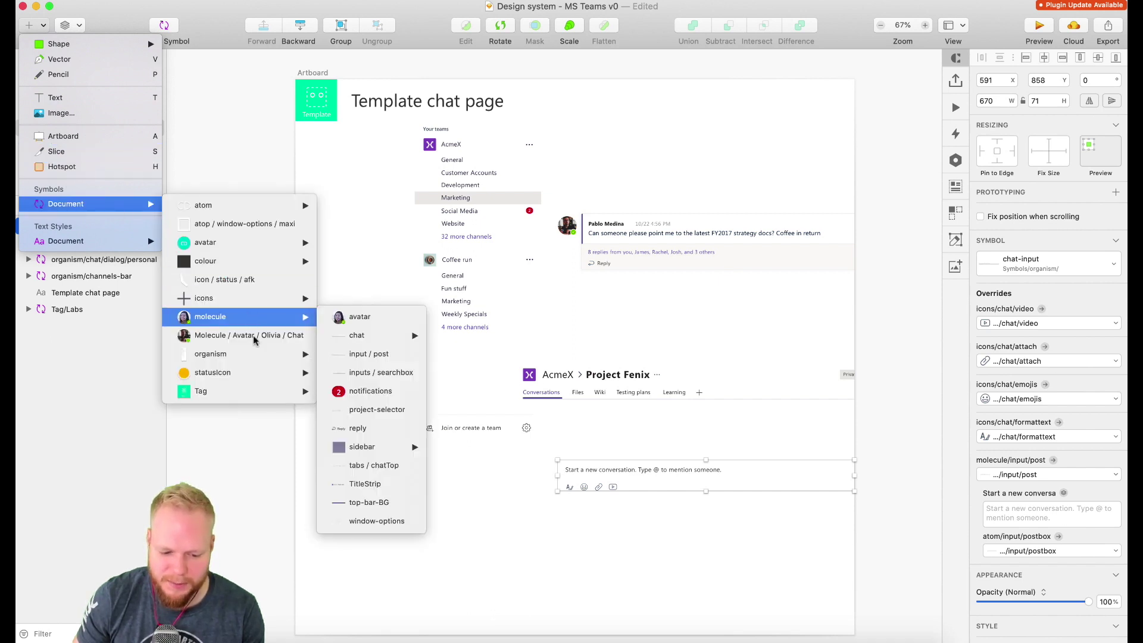
pyautogui.moveTo(250, 354)
pyautogui.click(377, 422)
pyautogui.click(610, 318)
# - Add the topBar organism symbol across the upper part of the artboard, at about X 391, Y 139.5
pyautogui.click(35, 26)
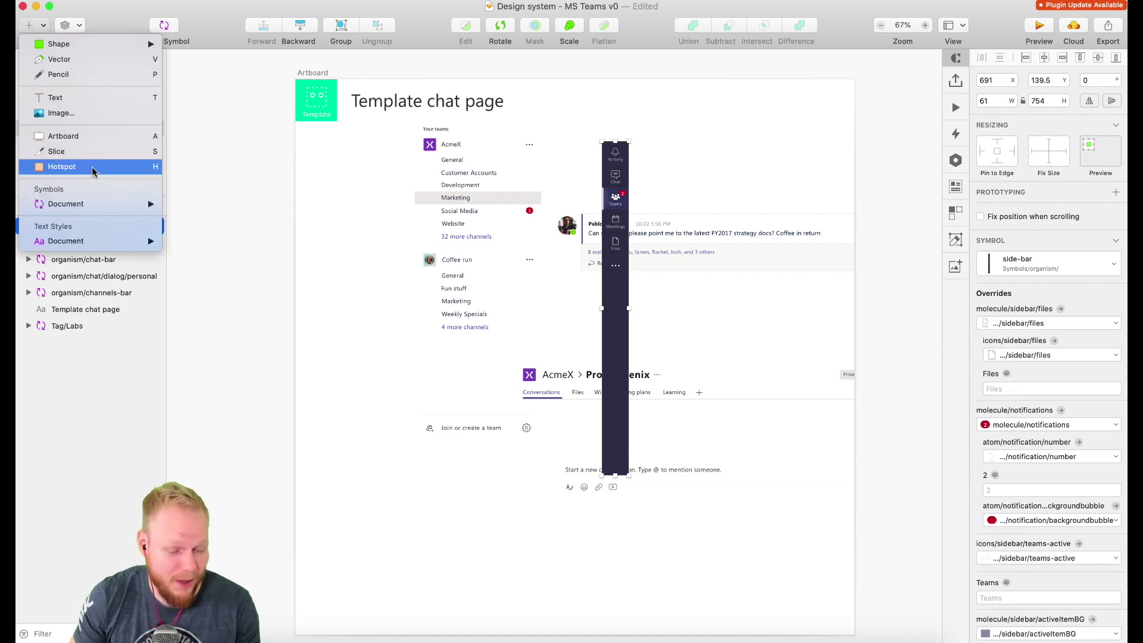
pyautogui.moveTo(106, 213)
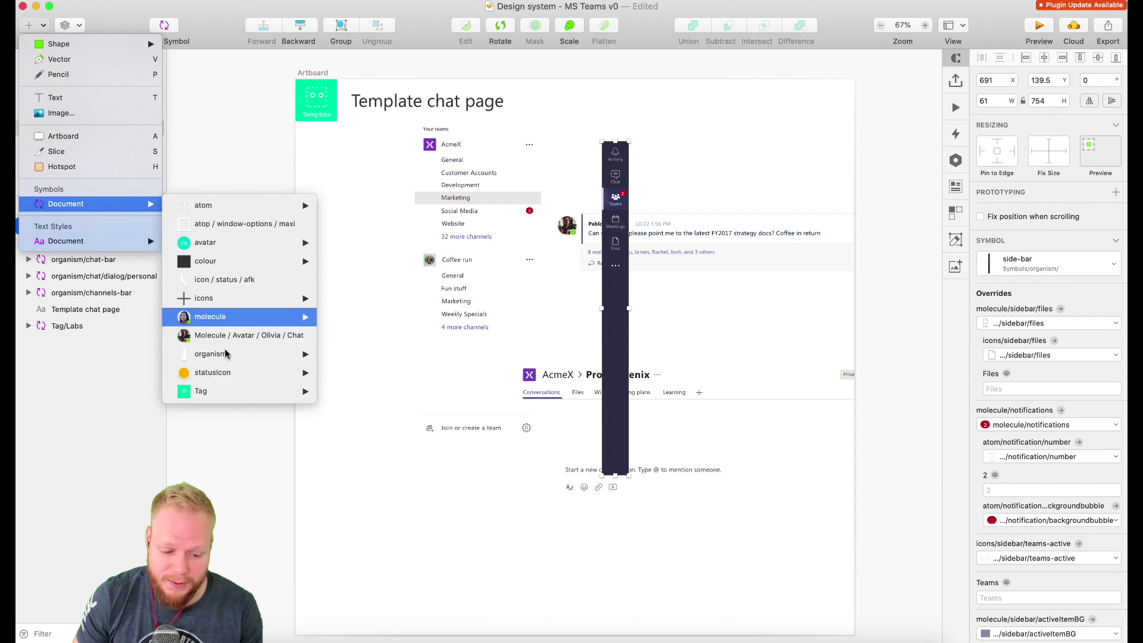
pyautogui.moveTo(247, 354)
pyautogui.click(423, 448)
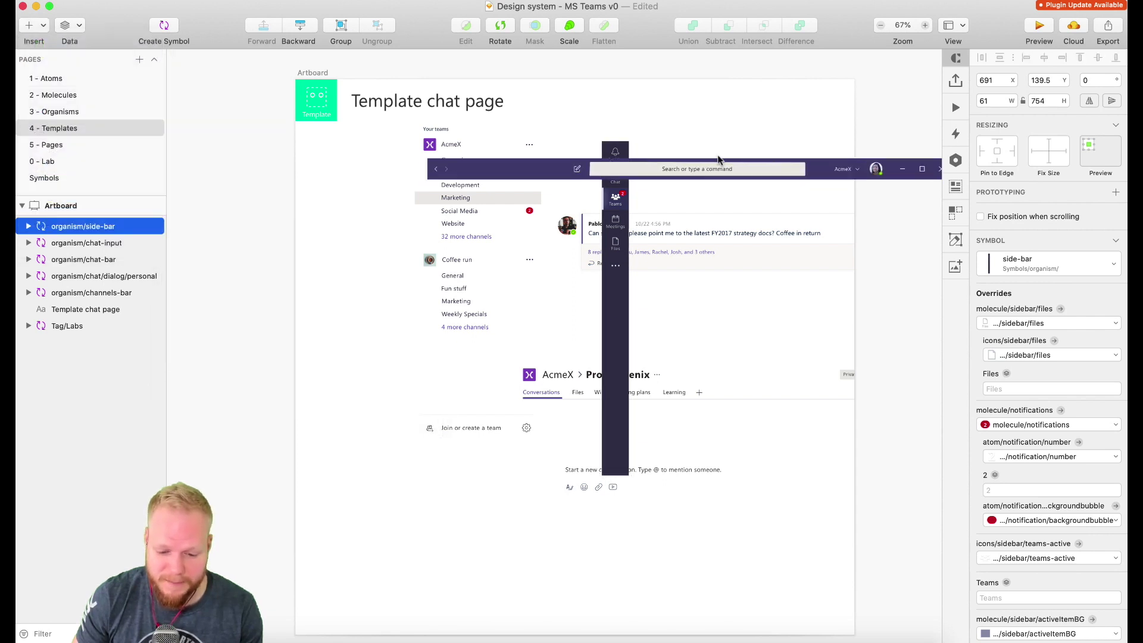
pyautogui.click(731, 153)
# - Widen the template artboard to about 1718 so that the whole top bar fits inside it
pyautogui.hscroll(2, 822, 229)
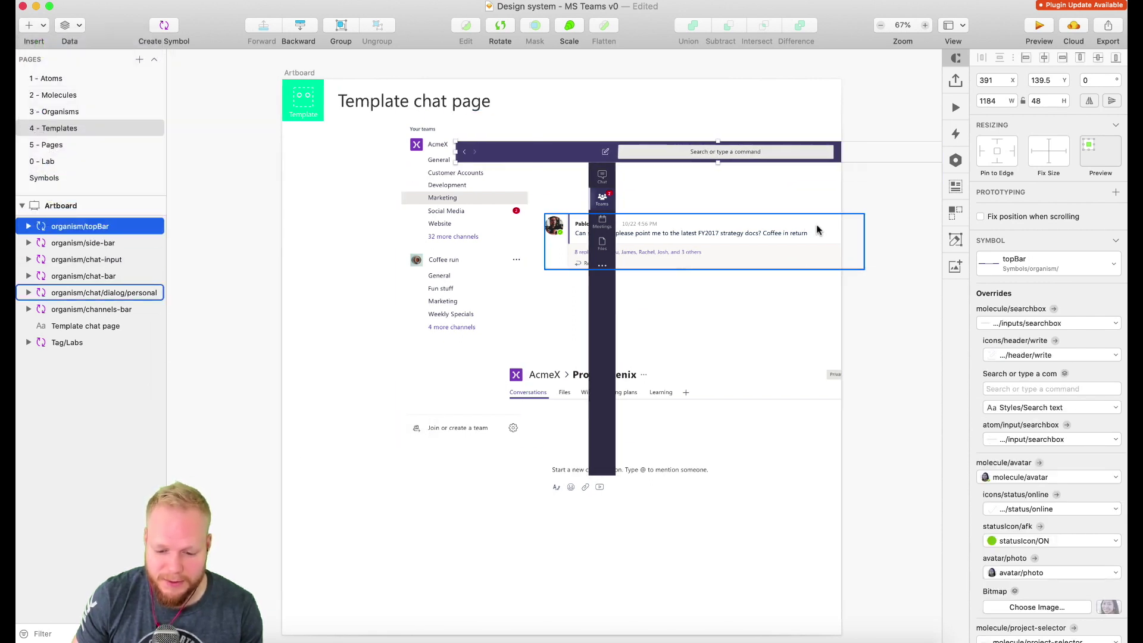
pyautogui.click(732, 79)
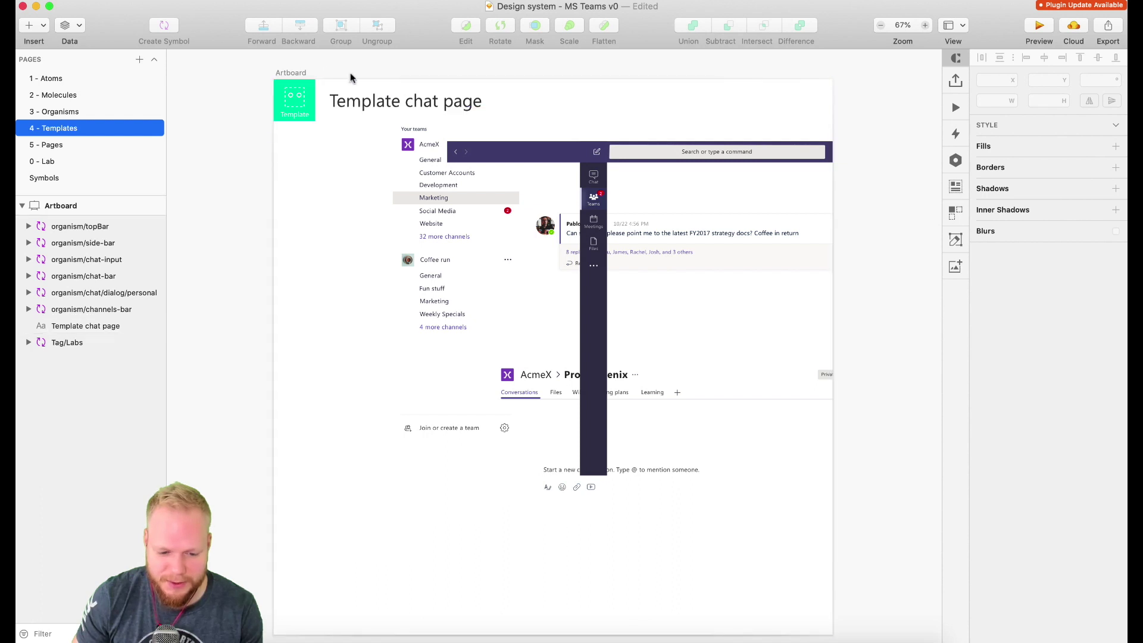
pyautogui.click(285, 73)
pyautogui.moveTo(835, 359); pyautogui.dragTo(922, 359)
pyautogui.hscroll(-1, 569, 176)
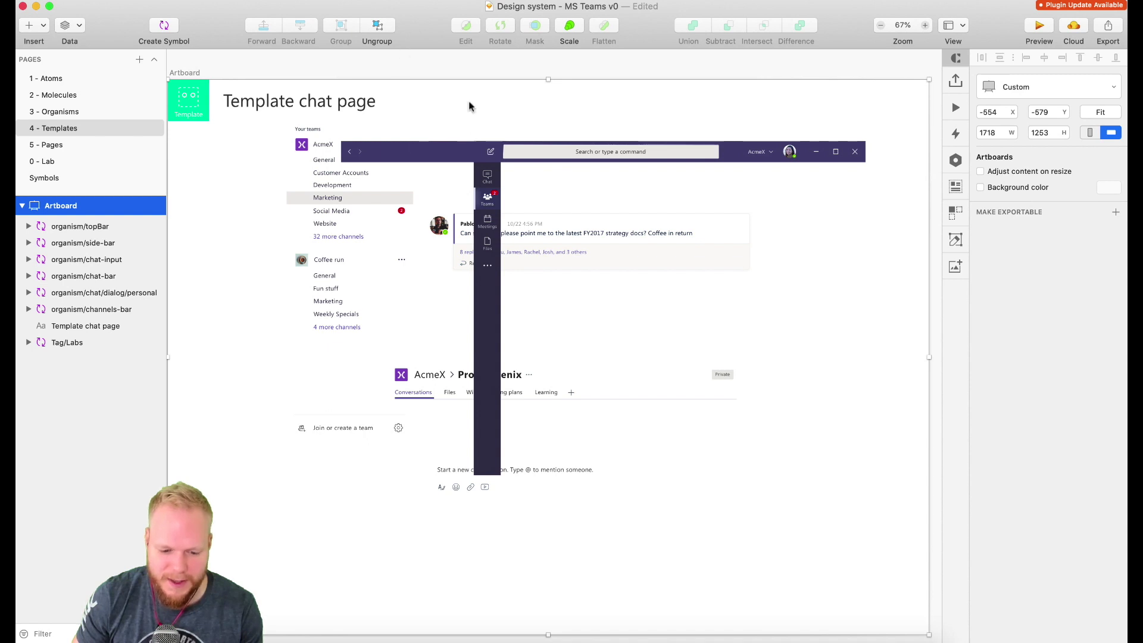
# - Position the top bar beneath the page title, the side bar at X 110 under its left end, and the channels bar beside it at X 171, Y 177
pyautogui.click(514, 111)
pyautogui.moveTo(549, 154); pyautogui.dragTo(424, 149)
pyautogui.moveTo(331, 209); pyautogui.dragTo(328, 257)
pyautogui.moveTo(484, 278); pyautogui.dragTo(225, 298)
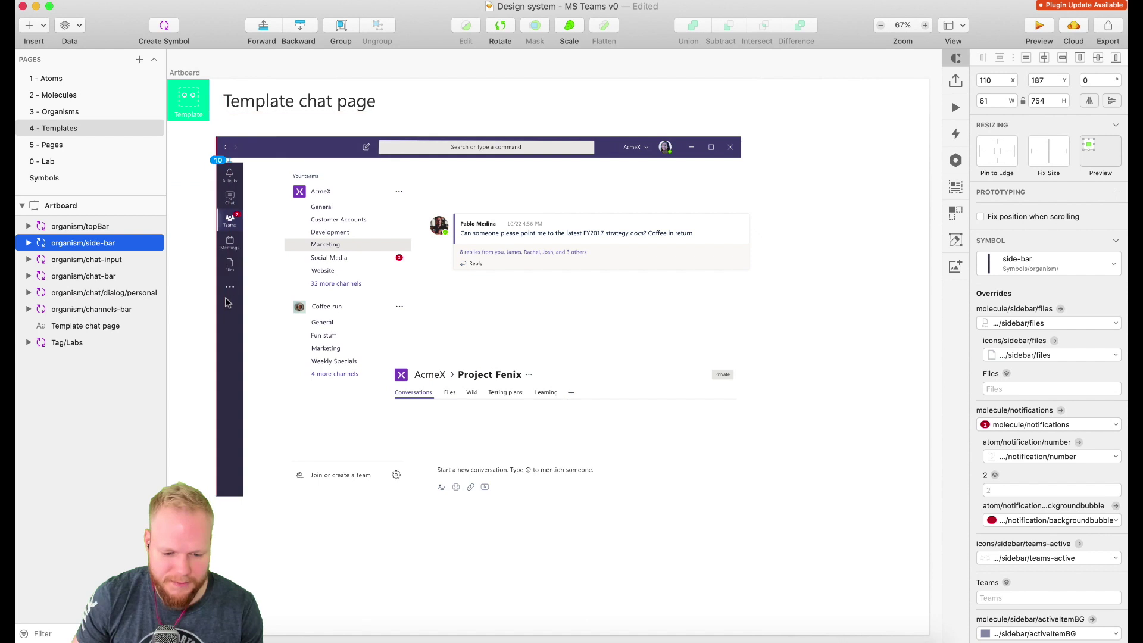
pyautogui.moveTo(353, 264); pyautogui.dragTo(311, 264)
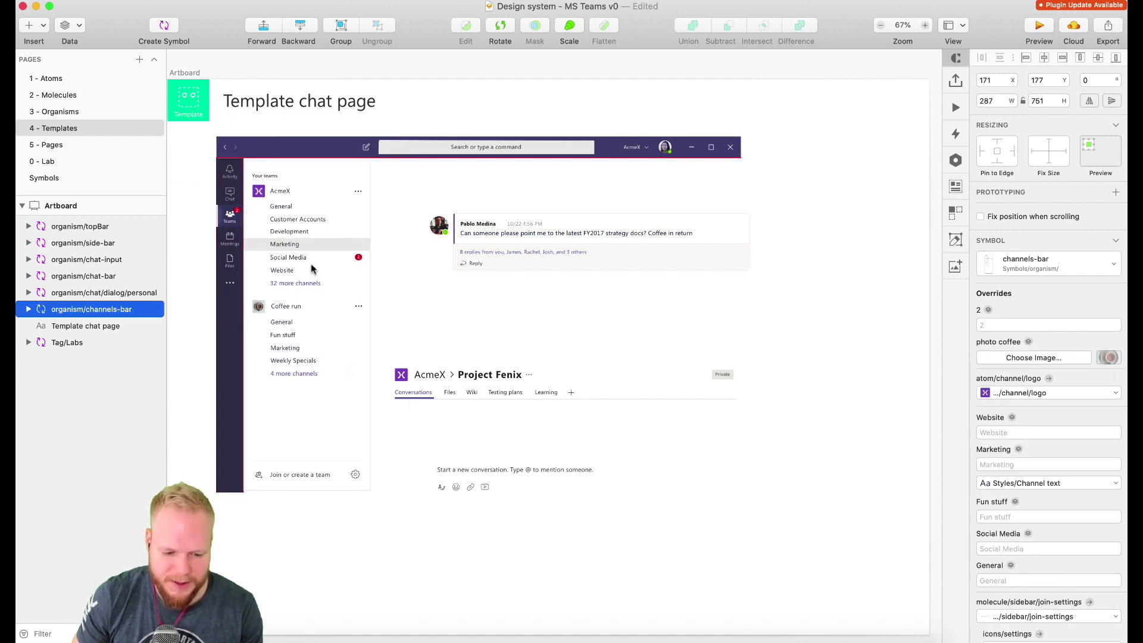
# - Align the chat header, chat dialog and chat input beside the channels bar, with the dialog at X 505, Y 327 and the input at X 505, Y 831
pyautogui.click(407, 502)
pyautogui.moveTo(502, 392); pyautogui.dragTo(498, 199)
pyautogui.moveTo(506, 470); pyautogui.dragTo(470, 456)
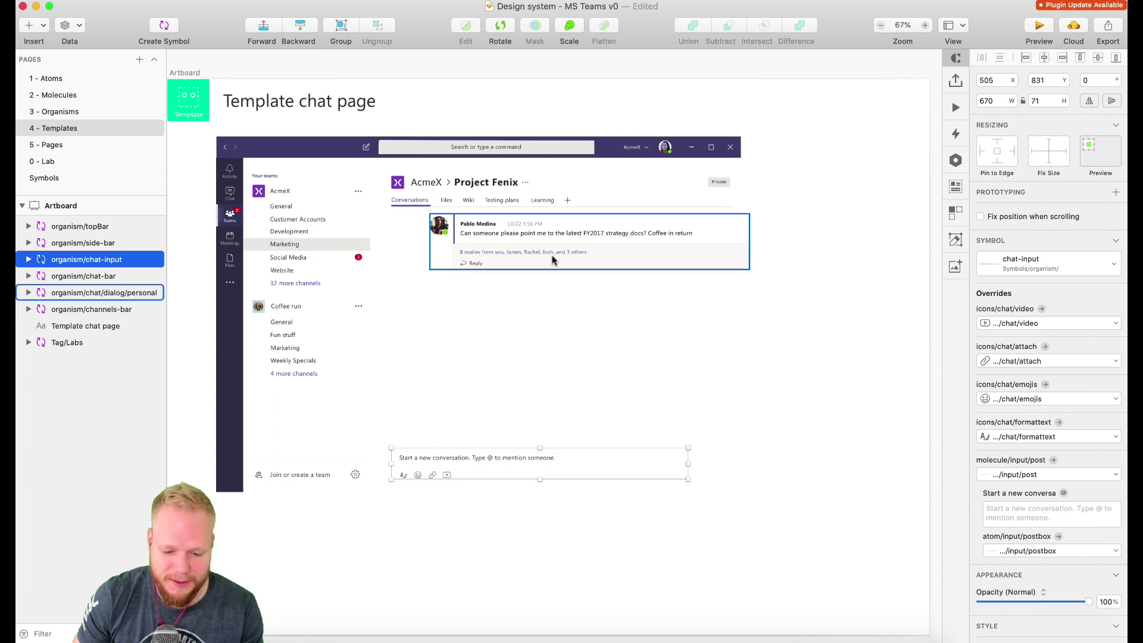
pyautogui.click(581, 246)
pyautogui.moveTo(580, 246); pyautogui.dragTo(546, 246)
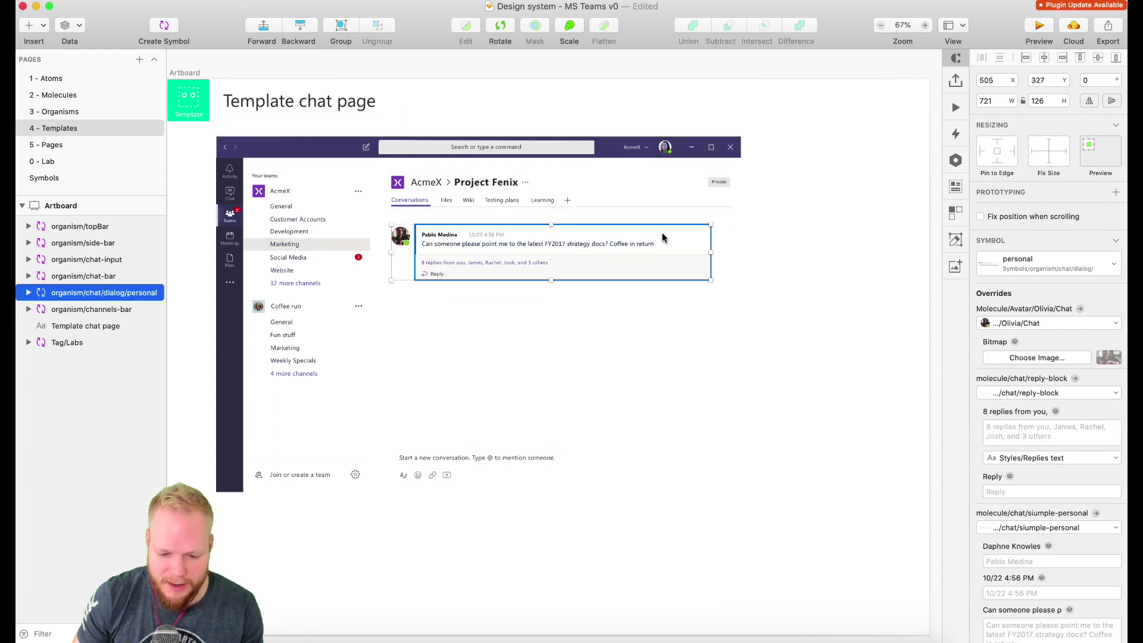
pyautogui.click(820, 266)
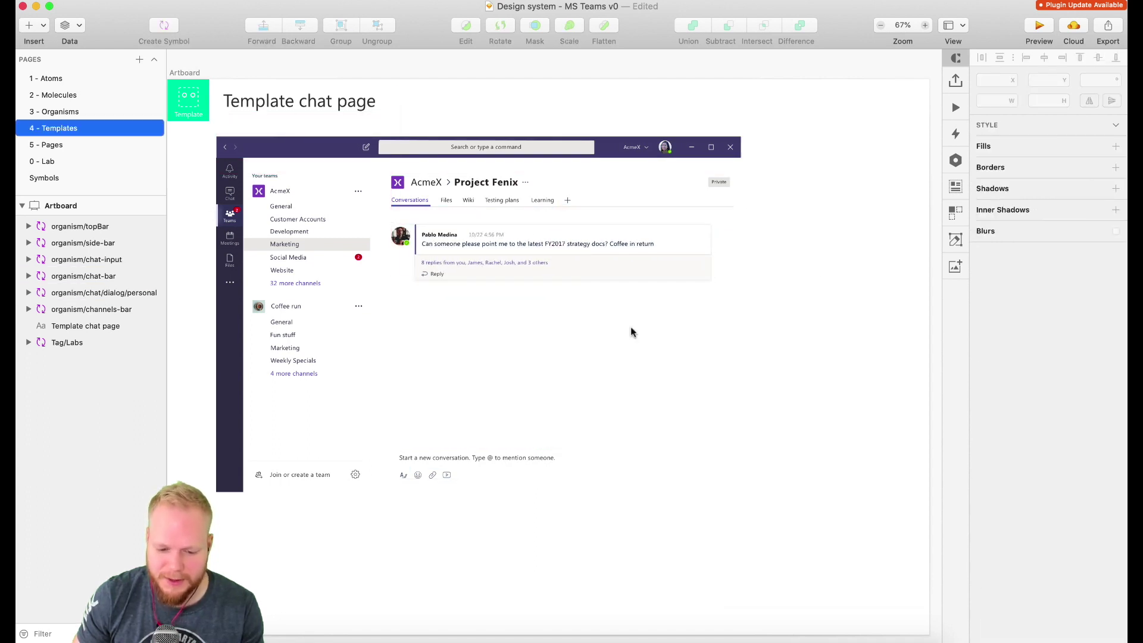
# - Look through the Organisms and Atoms pages and examine the light grey colour symbol
pyautogui.click(79, 112)
pyautogui.click(797, 453)
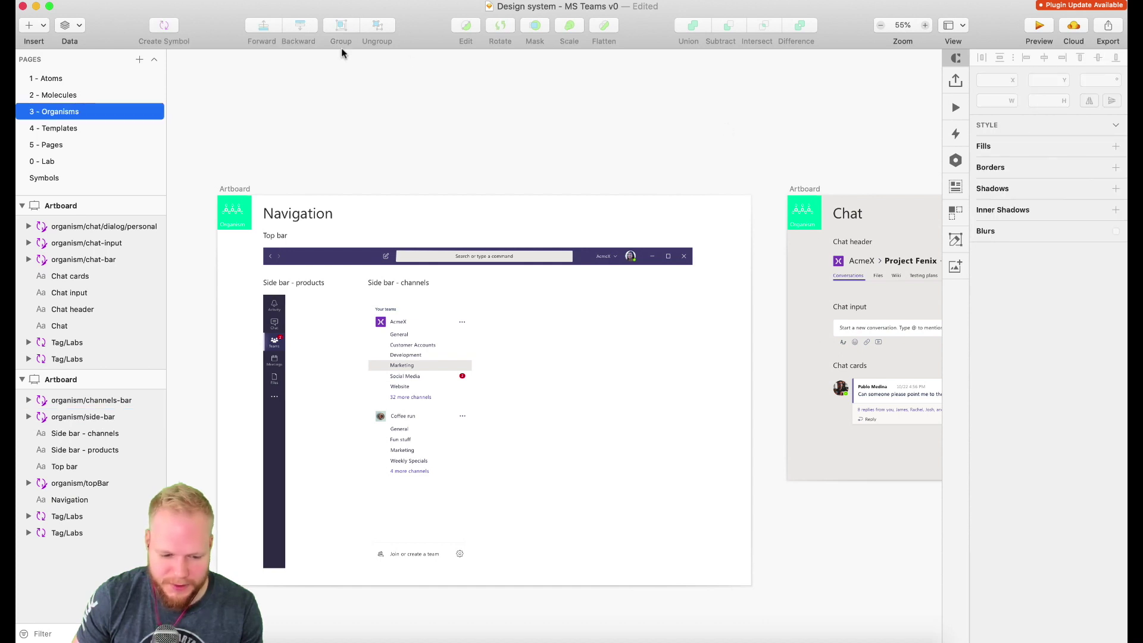
pyautogui.click(44, 96)
pyautogui.click(52, 81)
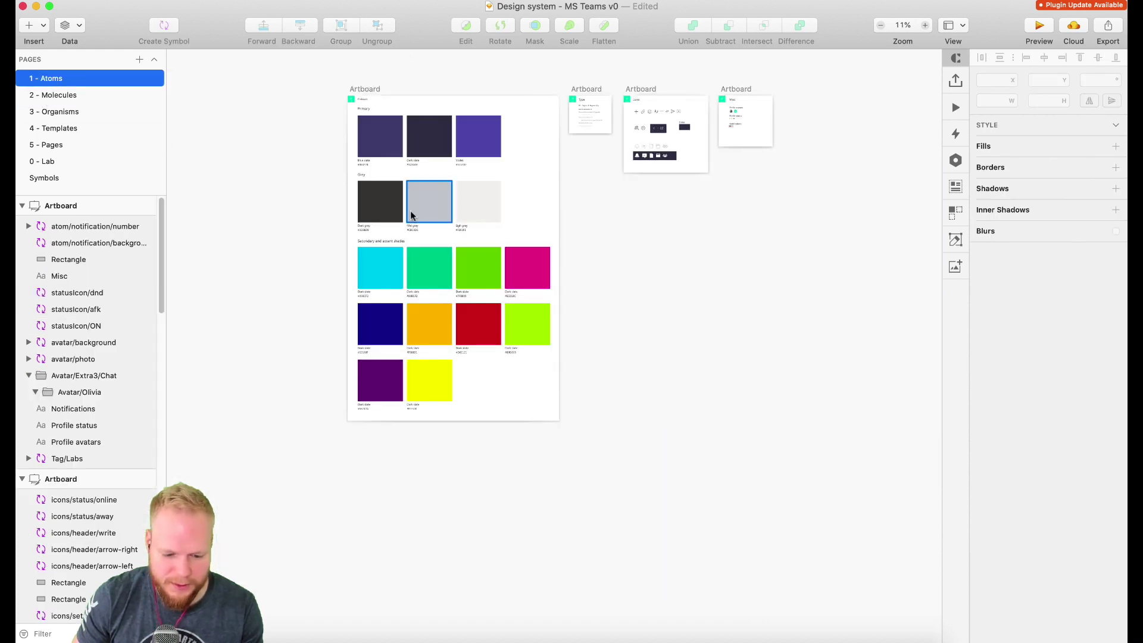
pyautogui.scroll(3, 473, 202)
pyautogui.scroll(8, 456, 258)
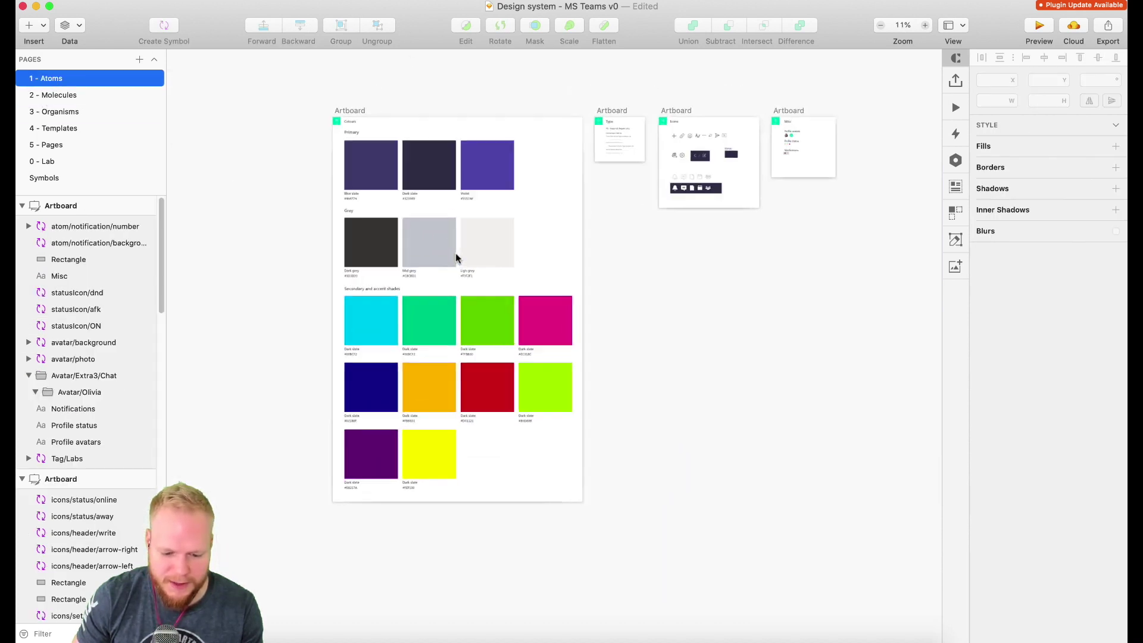
pyautogui.click(564, 212)
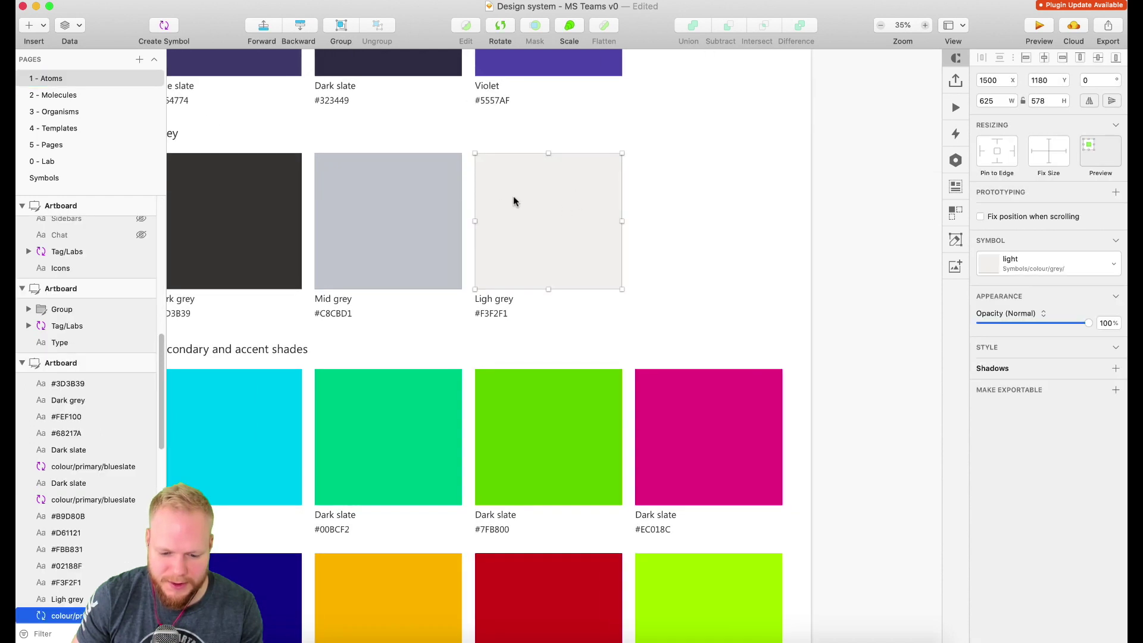
# - Insert the colour/grey/light symbol at X 458, Y 177 and enlarge it to 836 by 763 to cover the chat area
pyautogui.click(31, 25)
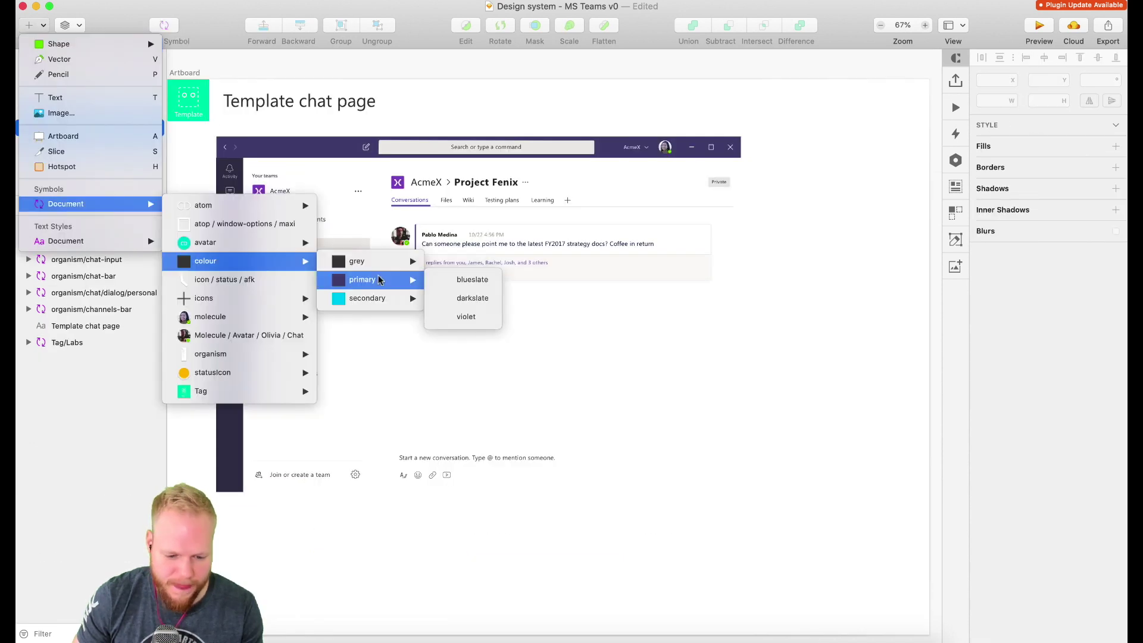
pyautogui.moveTo(381, 260)
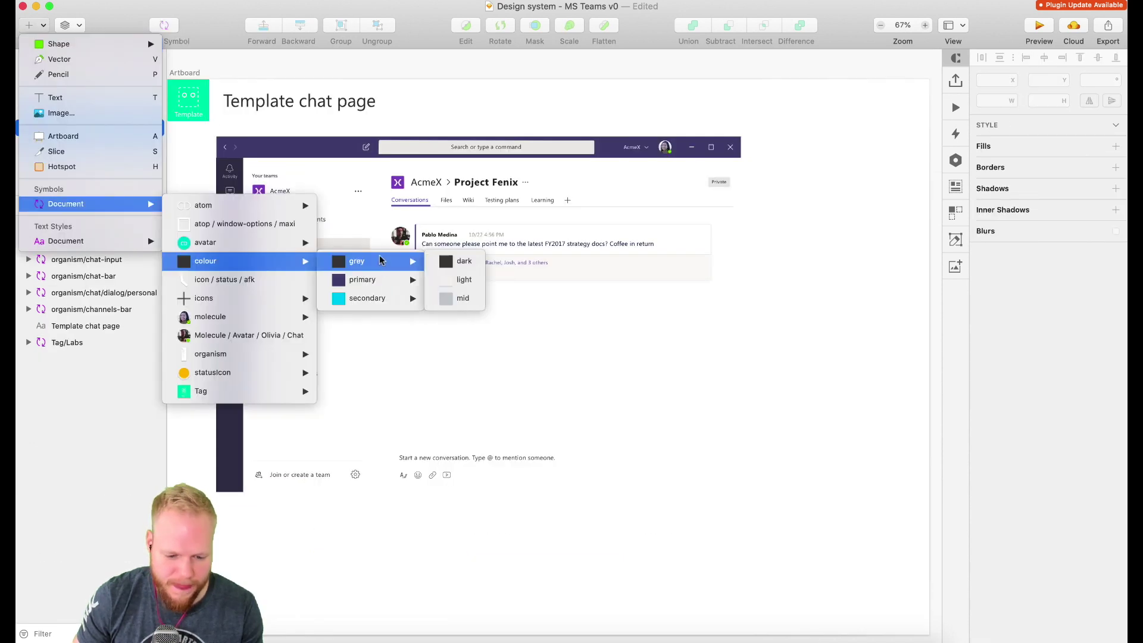
pyautogui.click(464, 279)
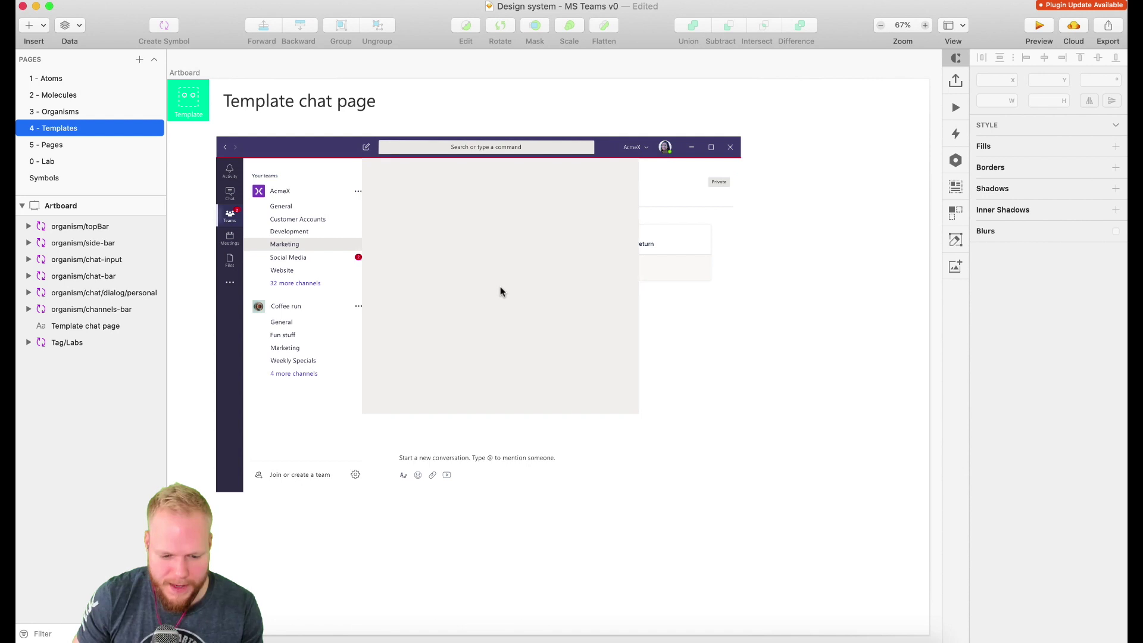
pyautogui.click(509, 291)
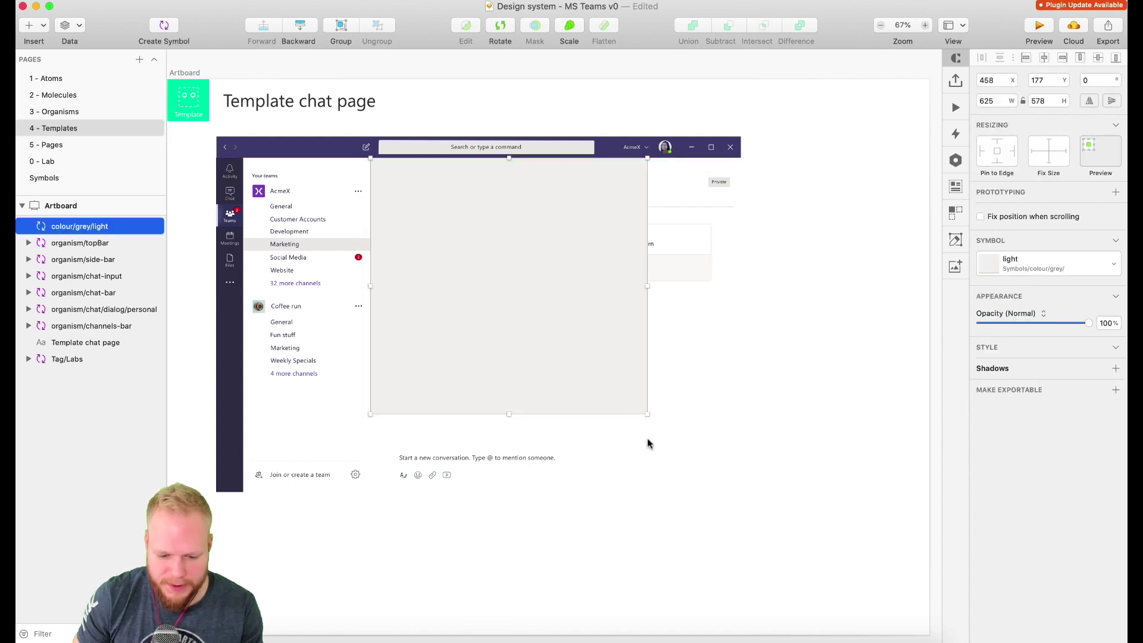
pyautogui.moveTo(648, 414); pyautogui.dragTo(740, 495)
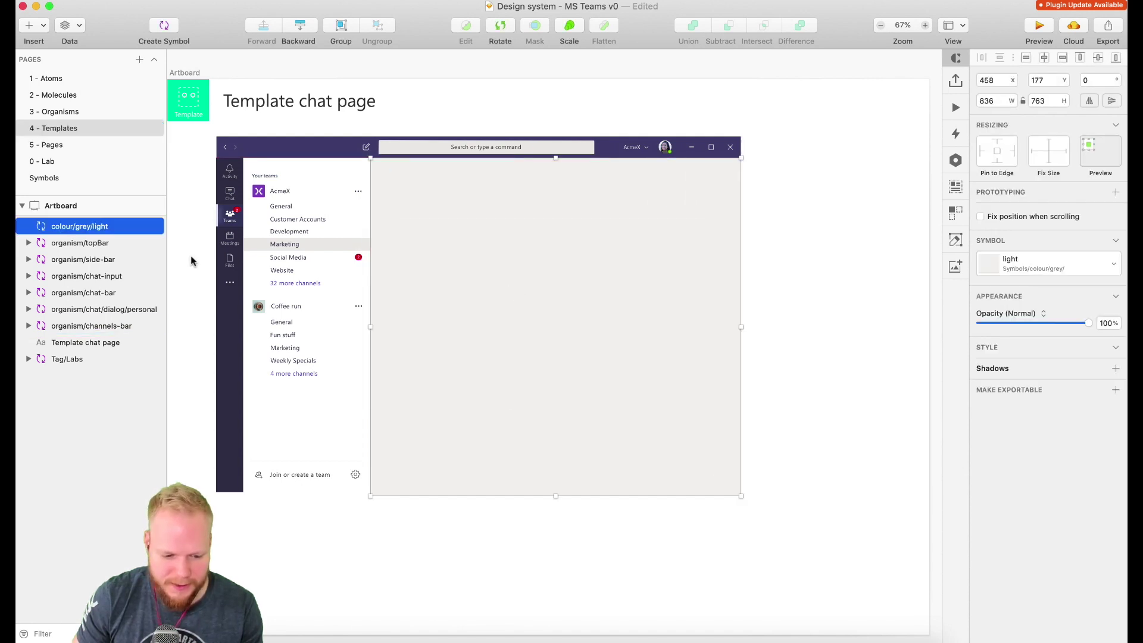
# - Send the light grey background behind all the other layers of the artboard
pyautogui.moveTo(151, 226); pyautogui.dragTo(91, 366)
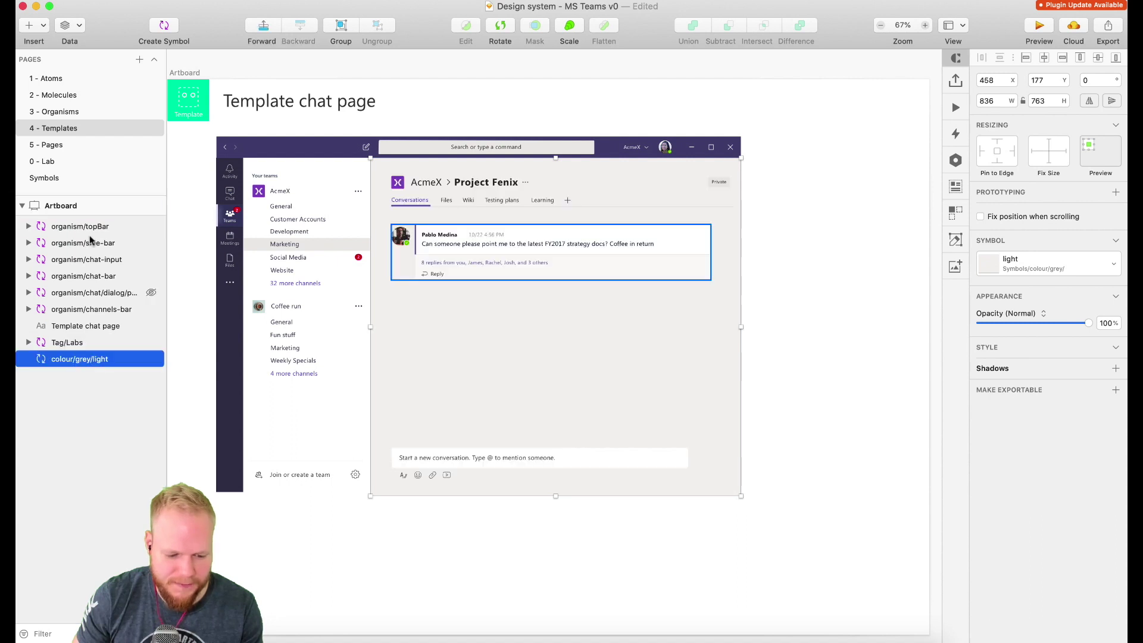
pyautogui.click(38, 454)
pyautogui.click(69, 325)
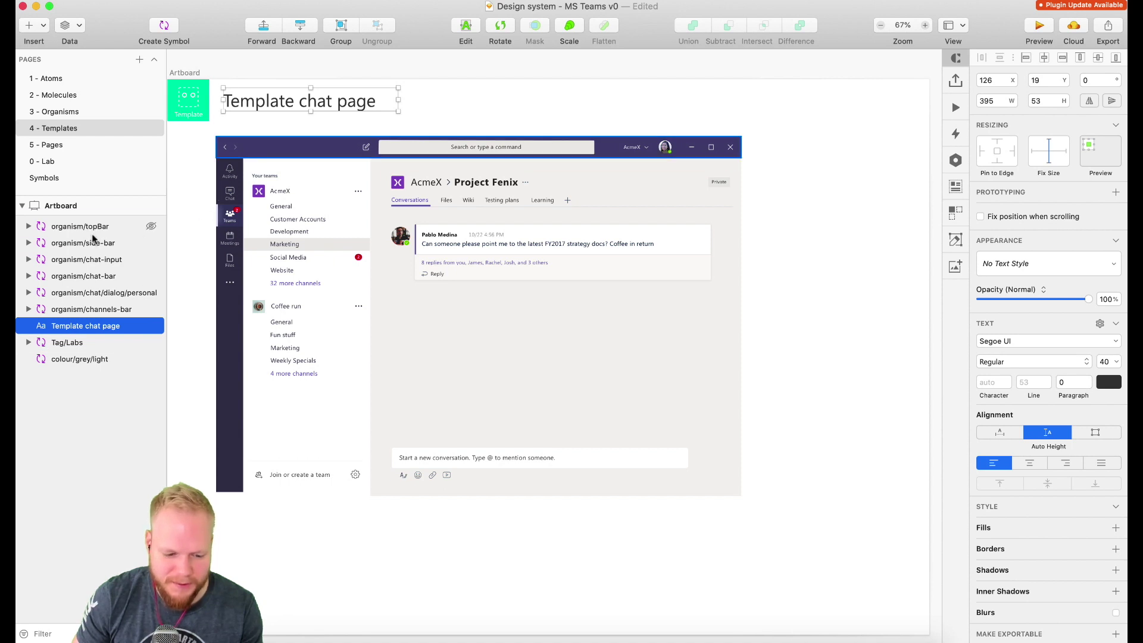
pyautogui.click(780, 372)
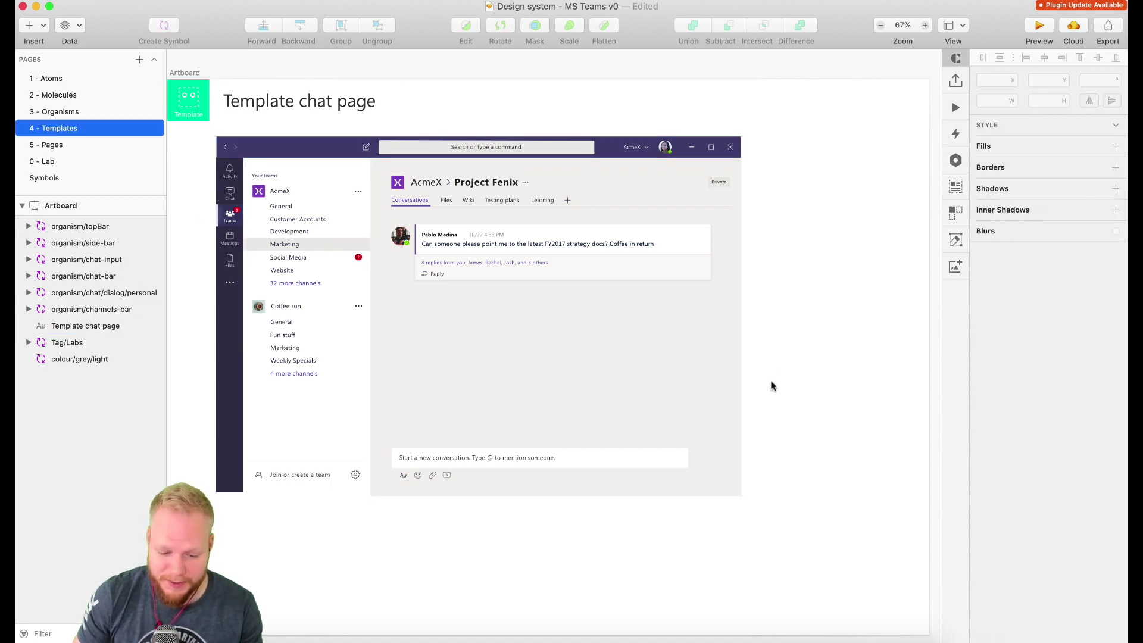
pyautogui.scroll(2, 371, 409)
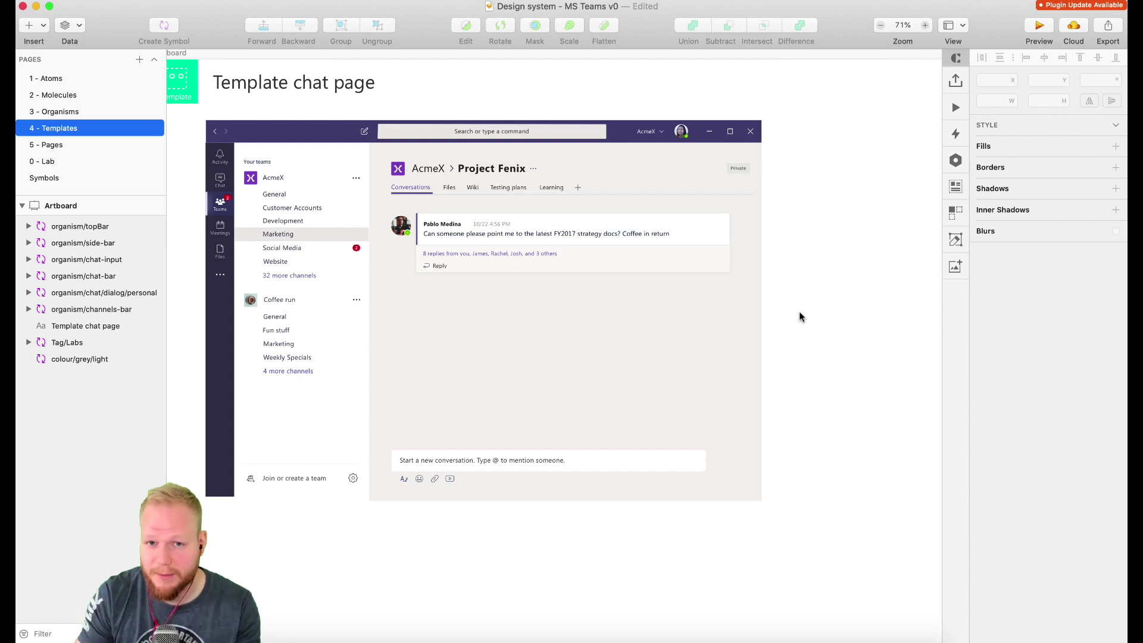
pyautogui.scroll(-2, 664, 373)
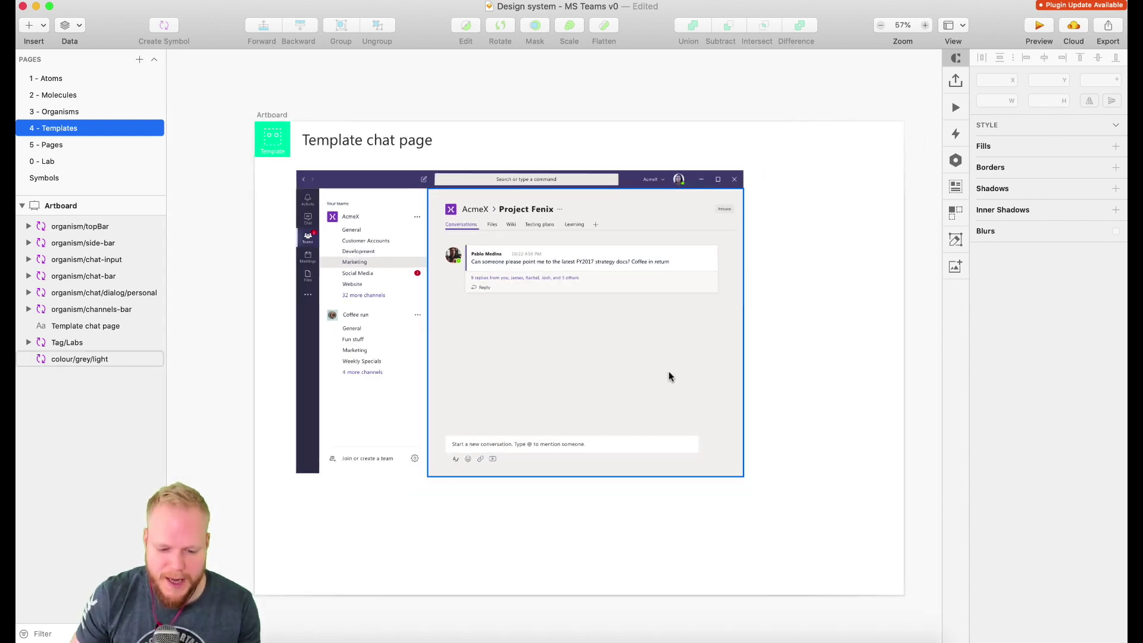
pyautogui.scroll(1, 567, 283)
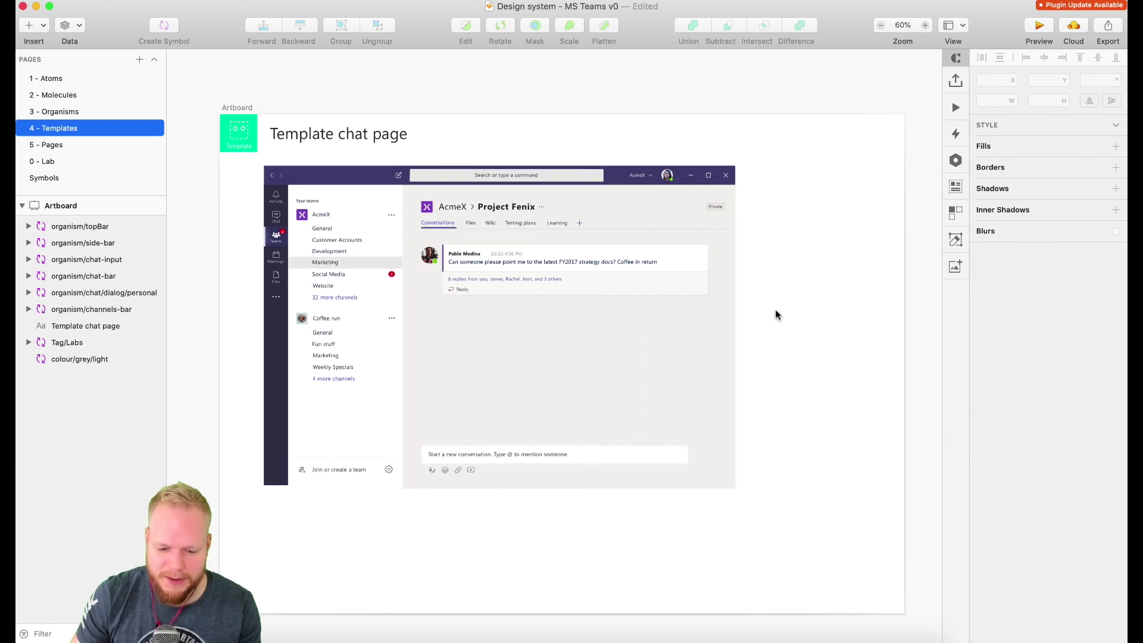
pyautogui.hscroll(-3, 776, 313)
pyautogui.scroll(3, 341, 238)
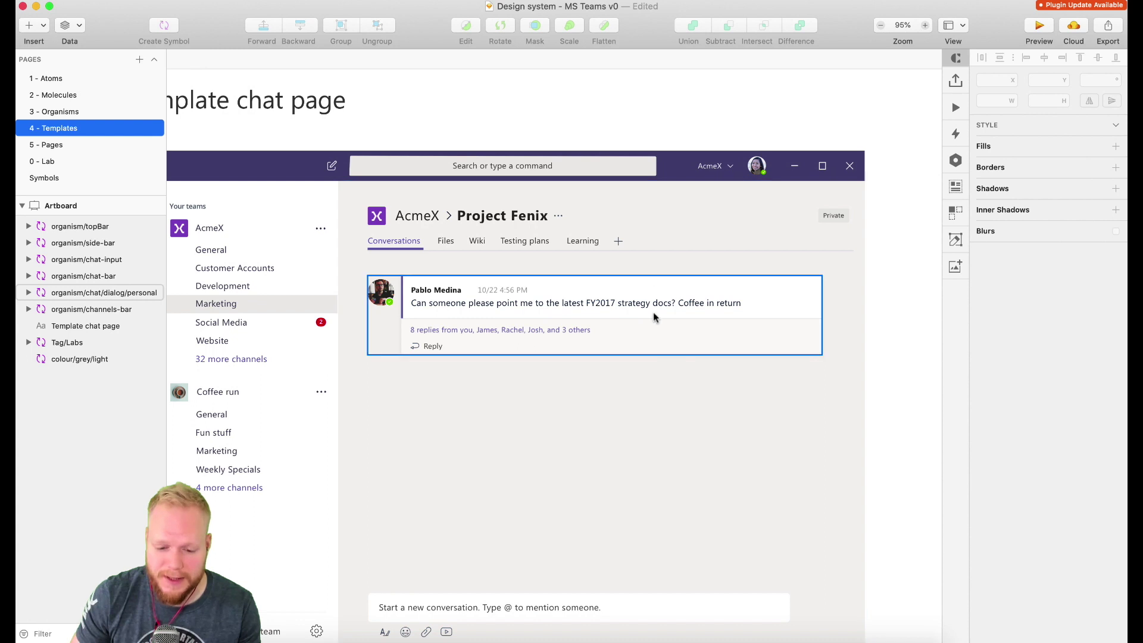
pyautogui.scroll(-2, 389, 303)
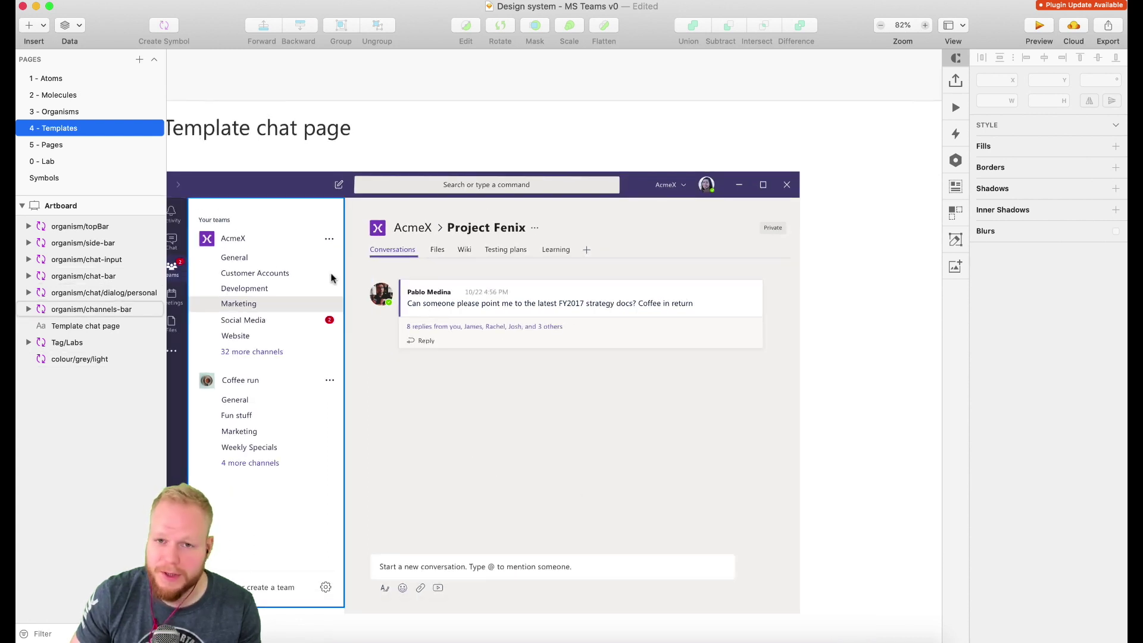
# - Shrink the template artboard to 1370 by 1012 so it fits closely around the chat page
pyautogui.scroll(-5, 332, 276)
pyautogui.click(667, 518)
pyautogui.moveTo(670, 520); pyautogui.dragTo(577, 457)
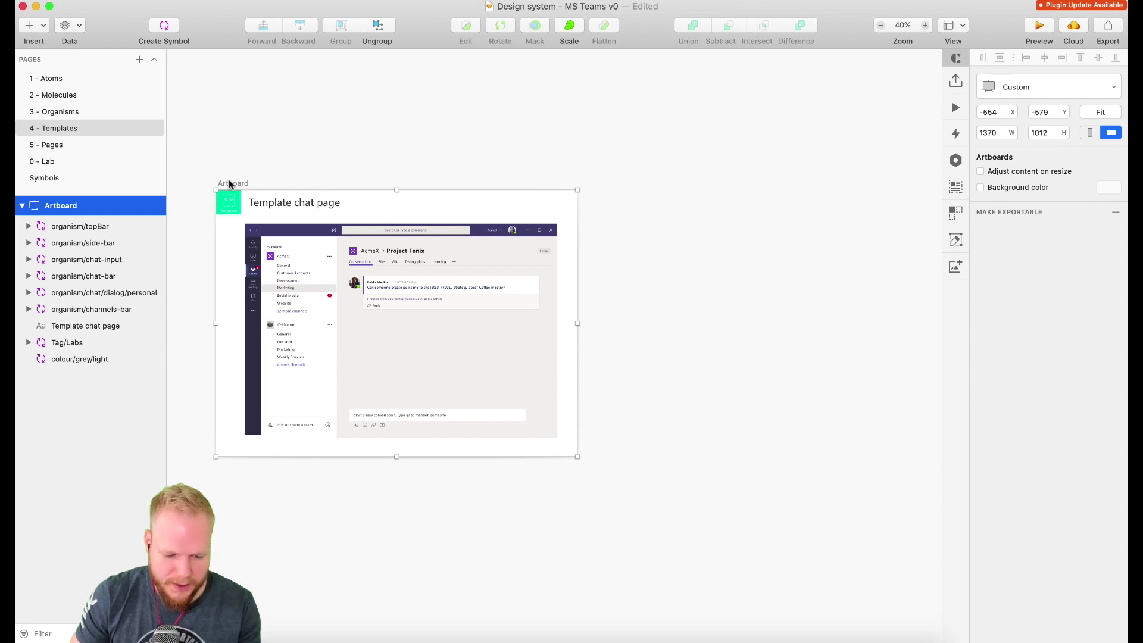
# - Duplicate the chat page template artboard
pyautogui.press('super+d')
pyautogui.hscroll(5, 651, 222)
pyautogui.scroll(2, 471, 226)
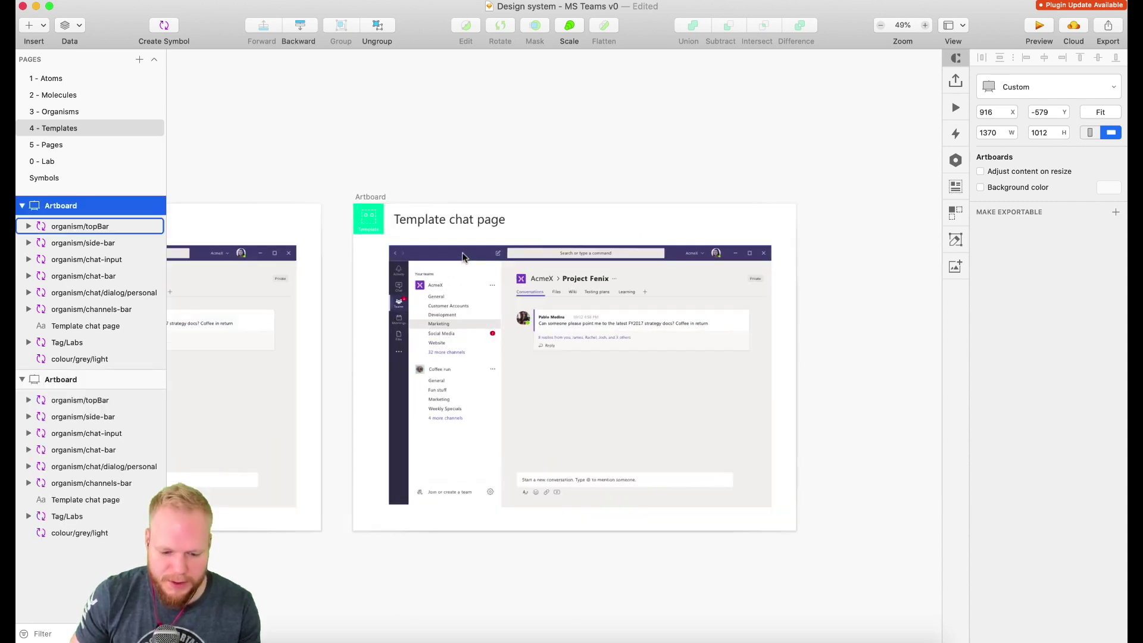
# - Change the duplicated artboard's title to "Template wiki"
pyautogui.click(476, 224)
pyautogui.doubleClick(456, 220)
pyautogui.moveTo(451, 219); pyautogui.dragTo(506, 219)
pyautogui.write('wiki')
pyautogui.press('Escape')
# - Delete the personal chat dialog from the wiki template
pyautogui.scroll(-3, 663, 362)
pyautogui.scroll(6, 679, 356)
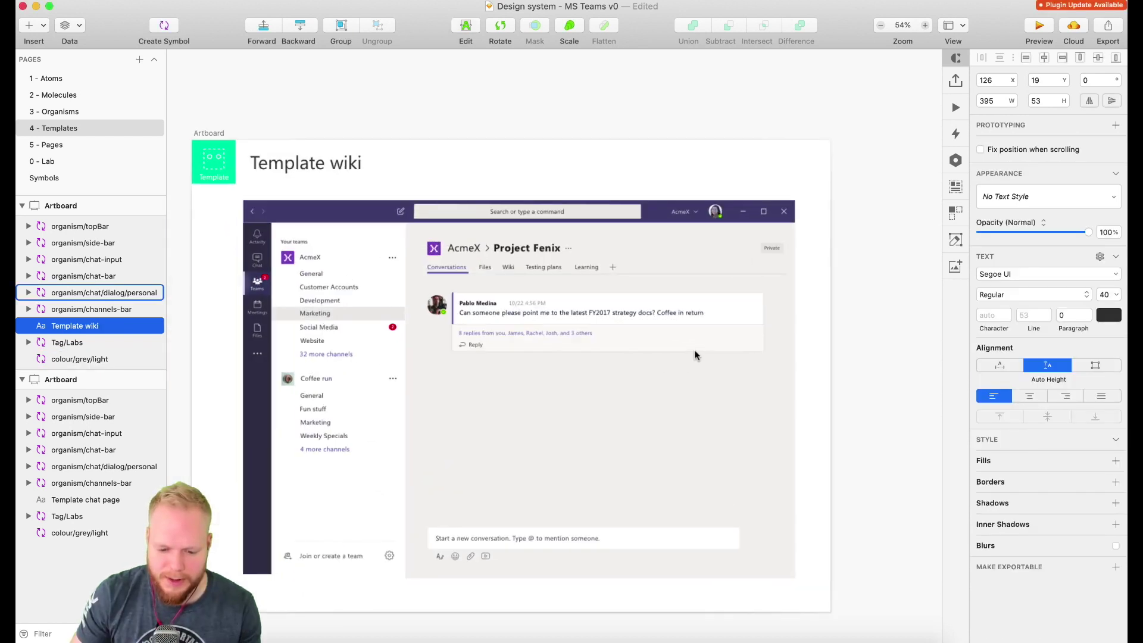
pyautogui.click(444, 302)
pyautogui.press('BackSpace')
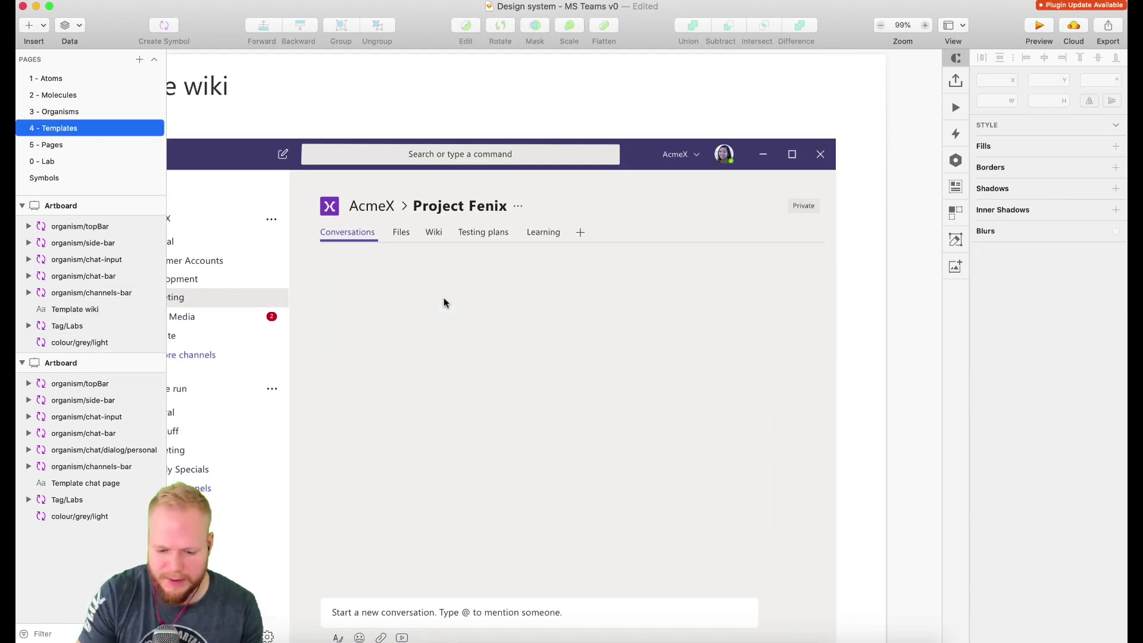
# - Swap the wiki template's chat-bar symbol for organism/chat-wiki
pyautogui.scroll(-2, 444, 298)
pyautogui.scroll(3, 382, 255)
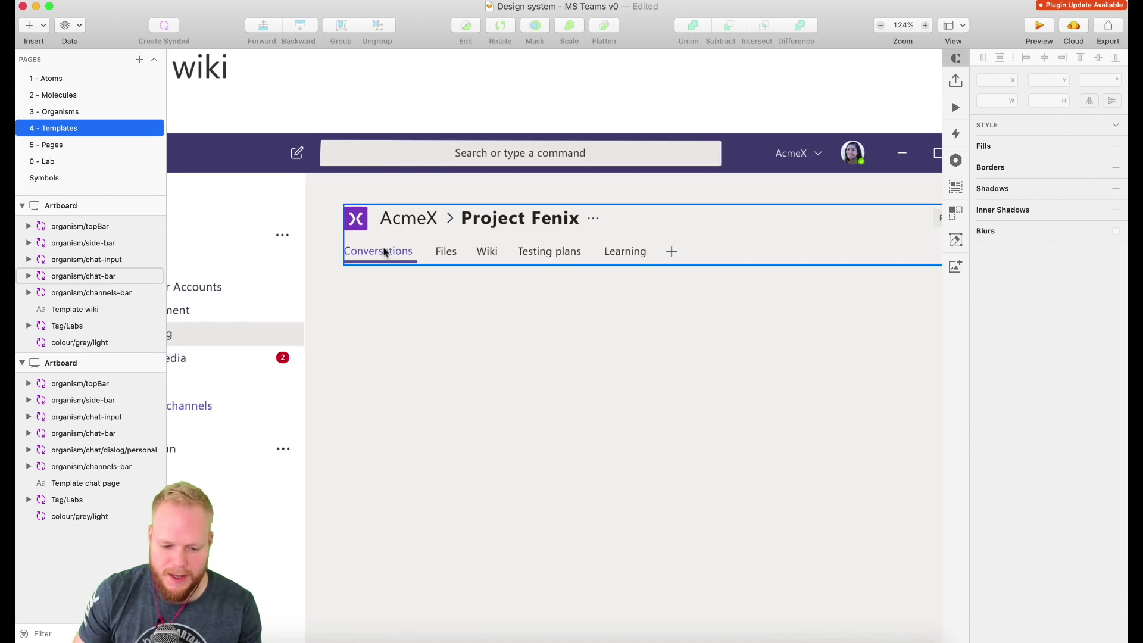
pyautogui.click(446, 255)
pyautogui.scroll(-1, 1046, 250)
pyautogui.click(1046, 231)
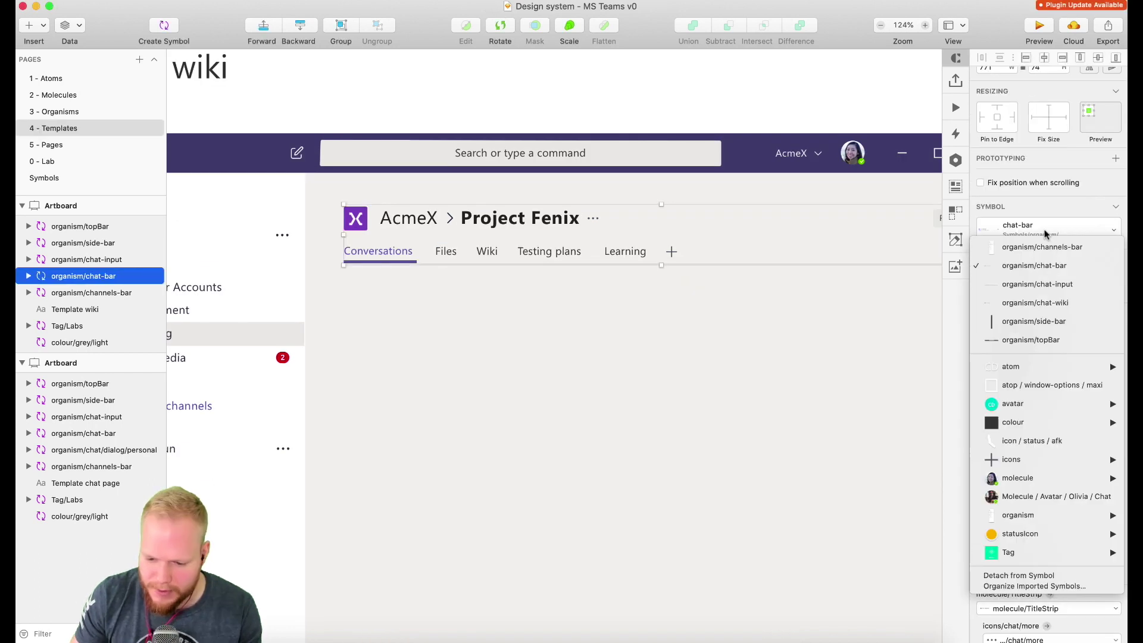
pyautogui.click(1059, 303)
pyautogui.click(468, 283)
pyautogui.scroll(-3, 497, 252)
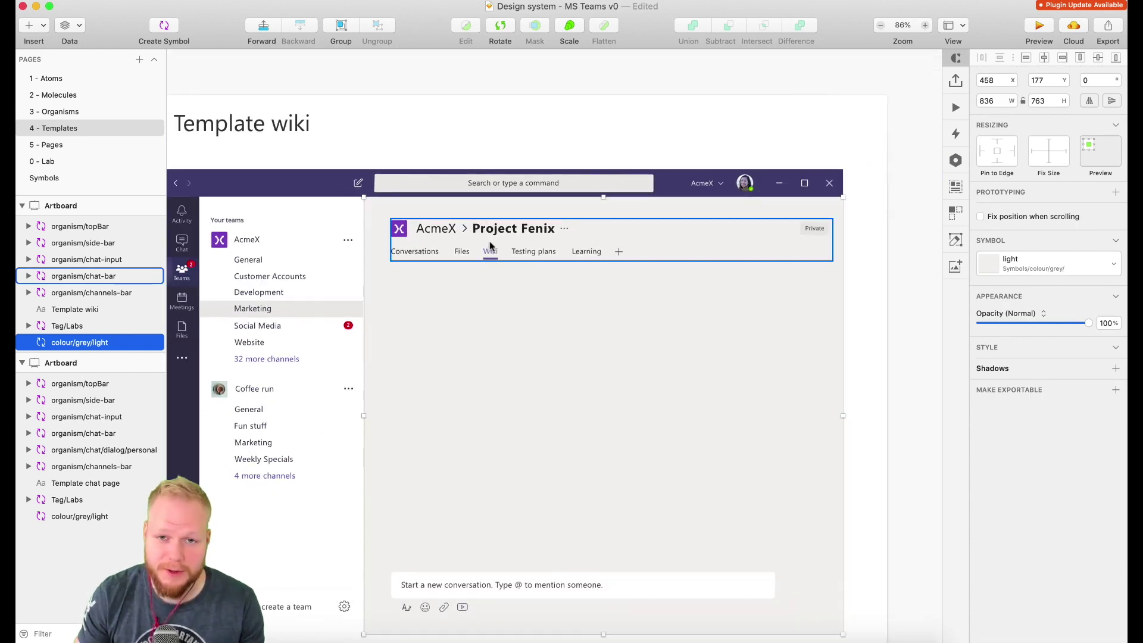
# - Draw a rectangle about 486 high between the wiki header and the chat input, spanning the header's width
pyautogui.scroll(2, 636, 390)
pyautogui.click(925, 346)
pyautogui.click(28, 25)
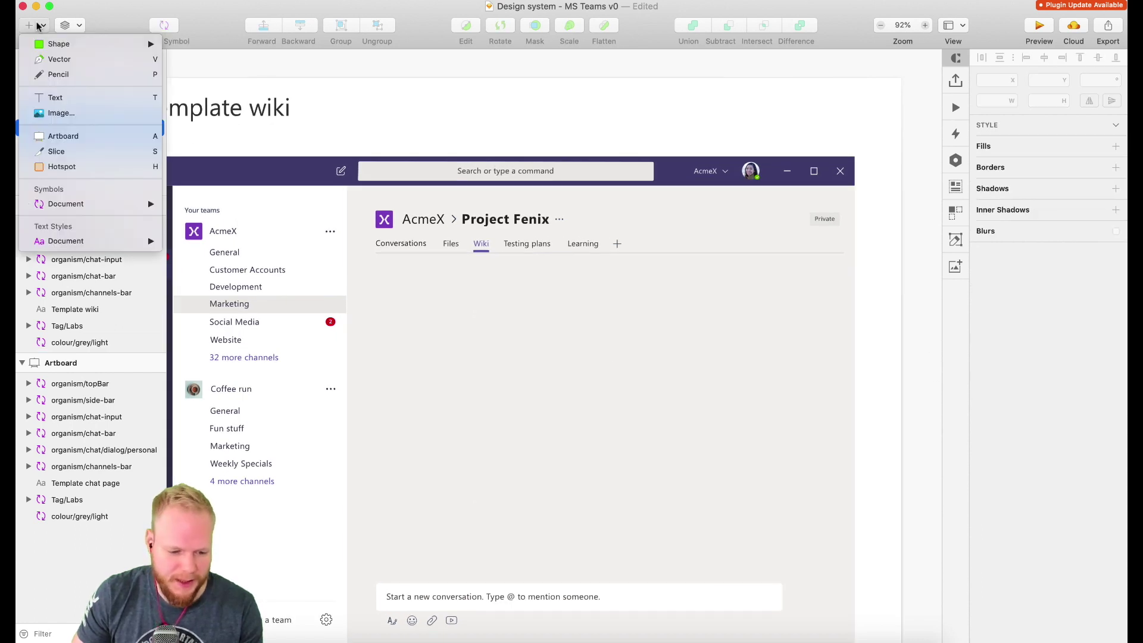
pyautogui.moveTo(119, 44)
pyautogui.click(217, 43)
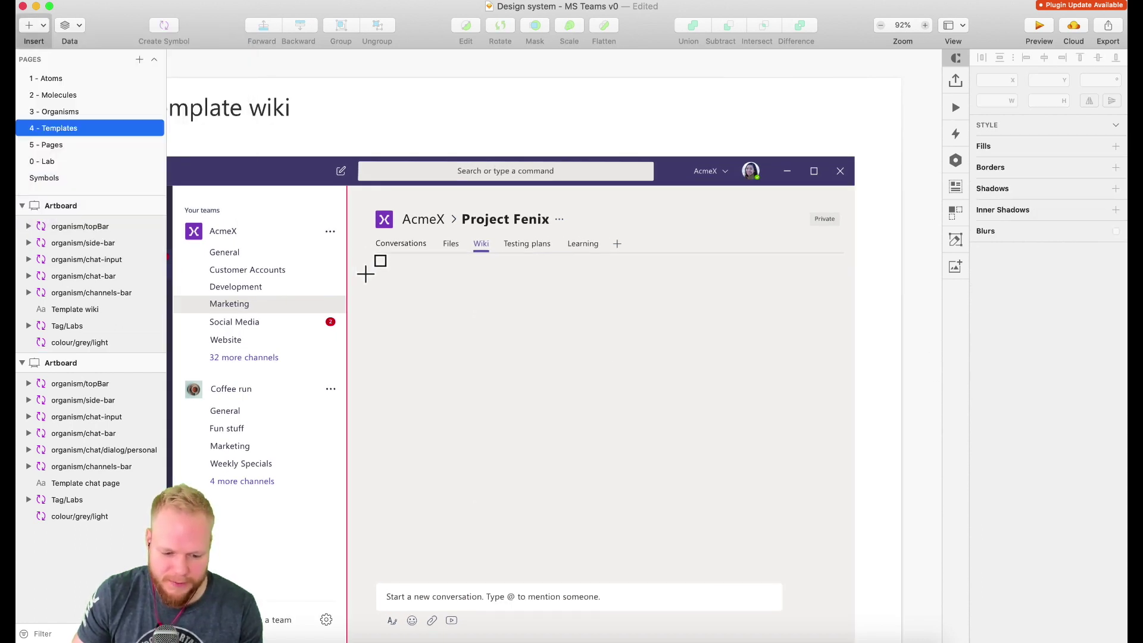
pyautogui.moveTo(375, 268); pyautogui.dragTo(844, 563)
pyautogui.scroll(-2, 900, 391)
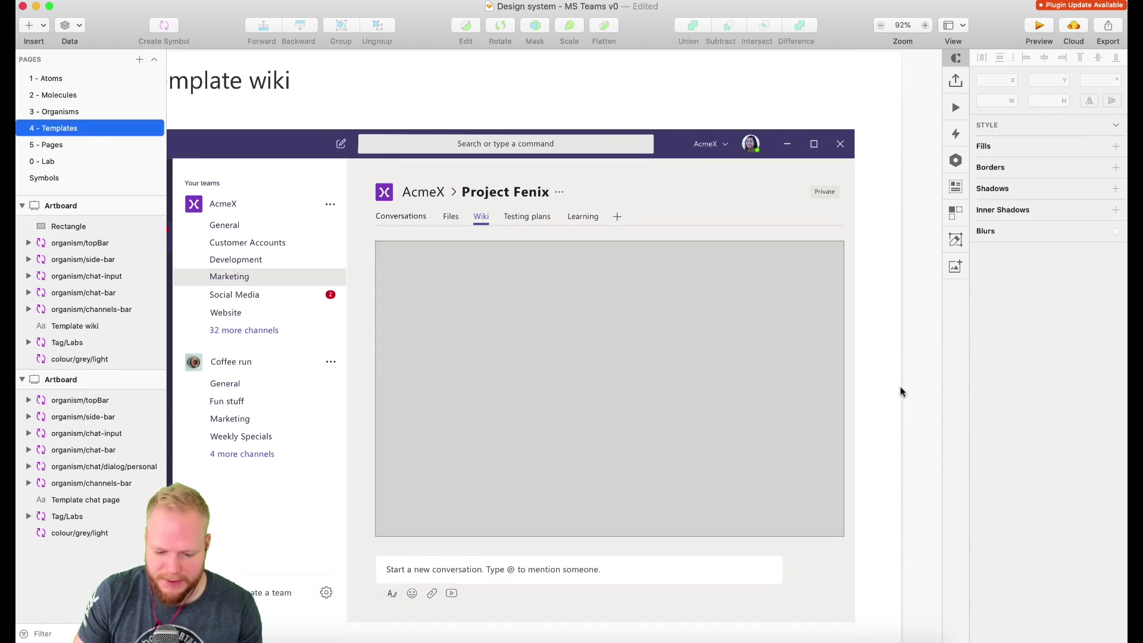
# - Narrow the rectangle to 670 wide and move it together with the chat input to X 550, centred in the content area
pyautogui.moveTo(844, 396); pyautogui.dragTo(779, 397)
pyautogui.keyDown('shift'); pyautogui.click(617, 574); pyautogui.keyUp('shift')
pyautogui.moveTo(616, 574); pyautogui.dragTo(636, 583)
# - Examine the MS Teams page experiment on the Lab page, then return to the Templates page
pyautogui.click(48, 164)
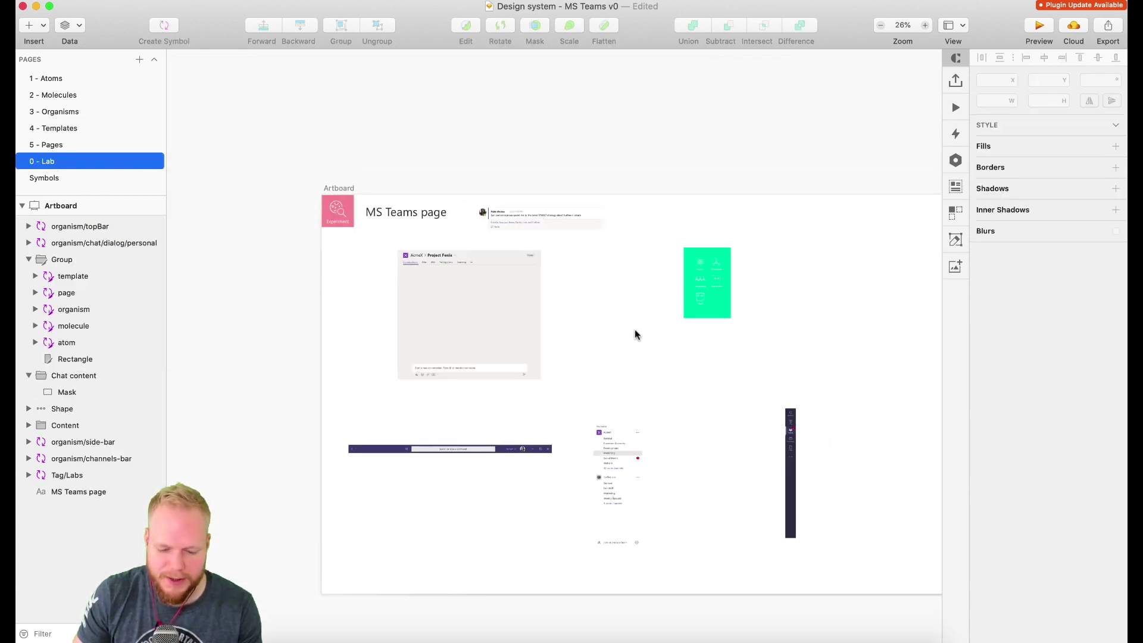
pyautogui.scroll(2, 376, 294)
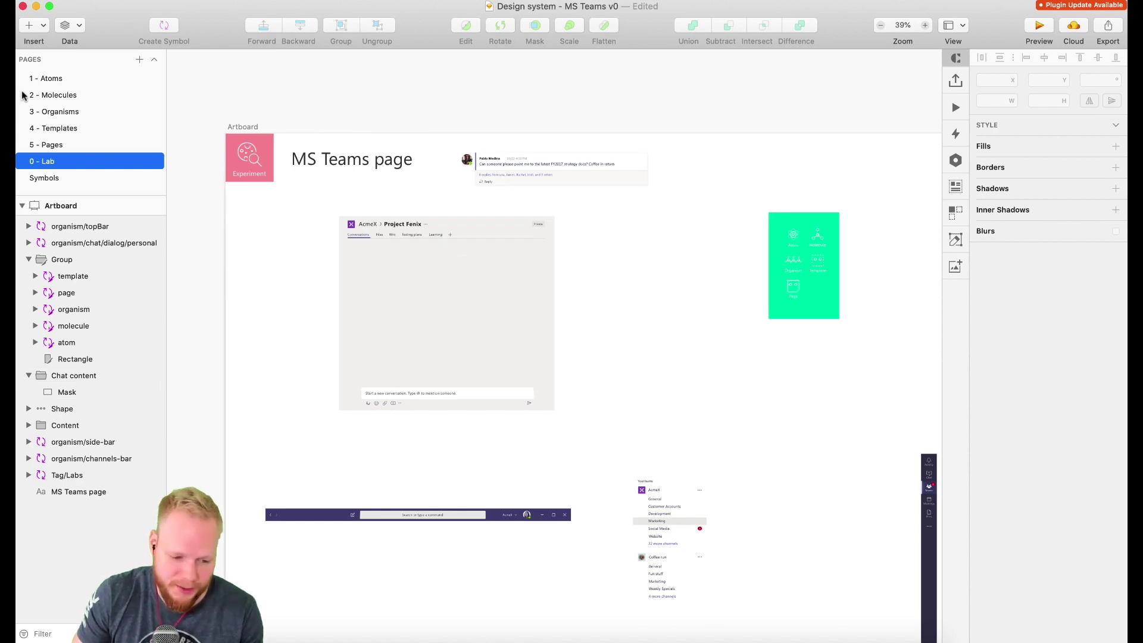
pyautogui.click(73, 129)
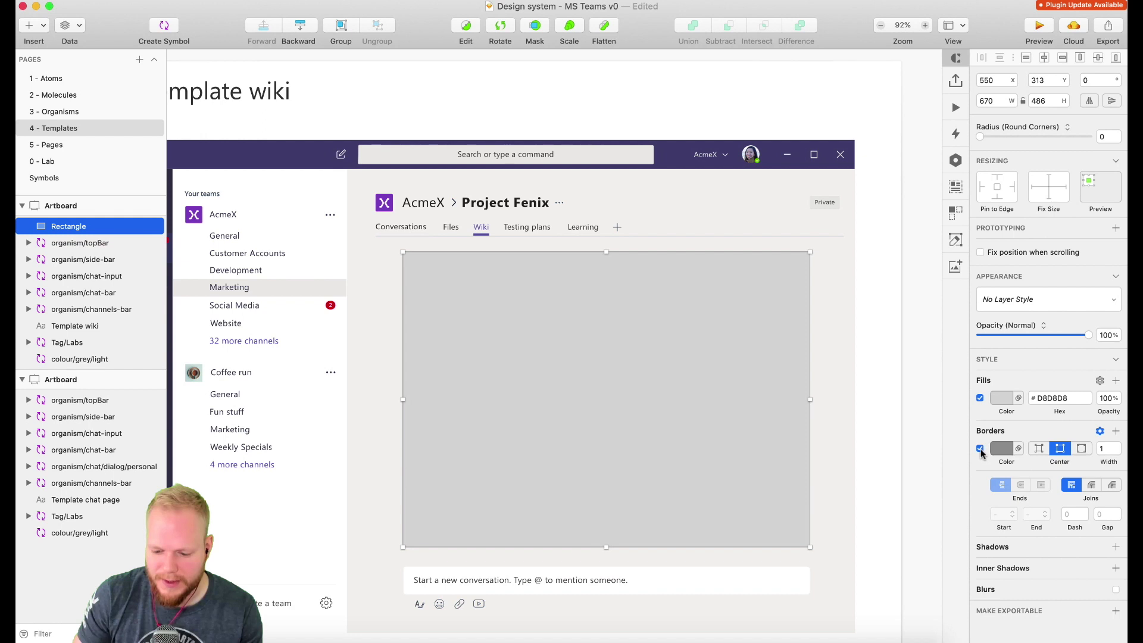
# - Turn off the border of the wiki template's rectangle and fill it with a random Unsplash photo
pyautogui.click(980, 448)
pyautogui.press('Escape')
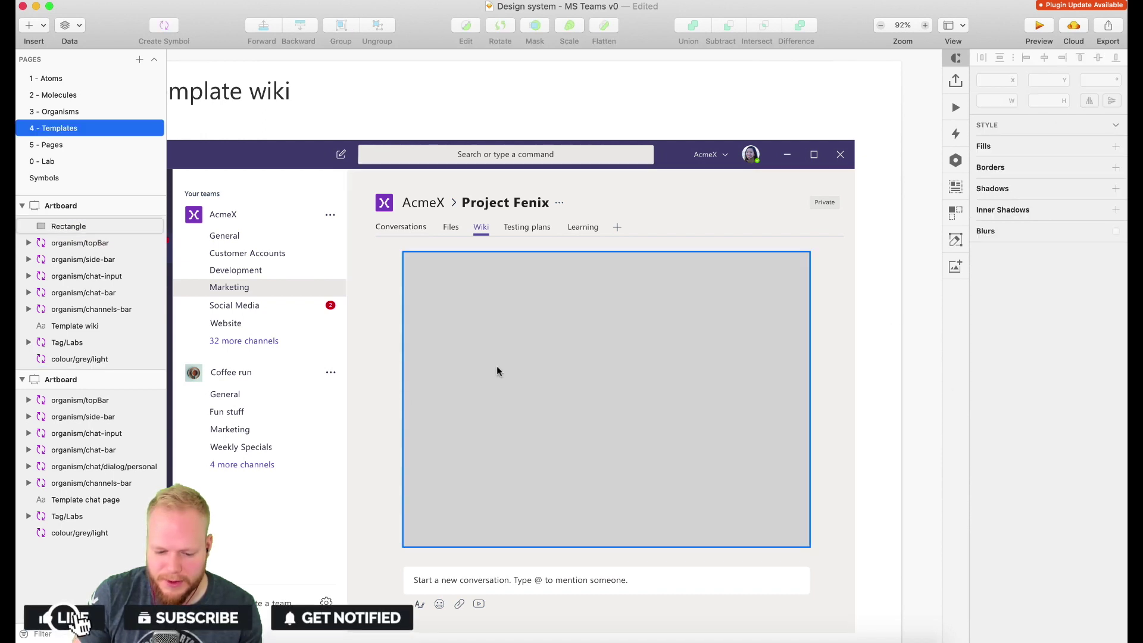
pyautogui.scroll(-5, 502, 409)
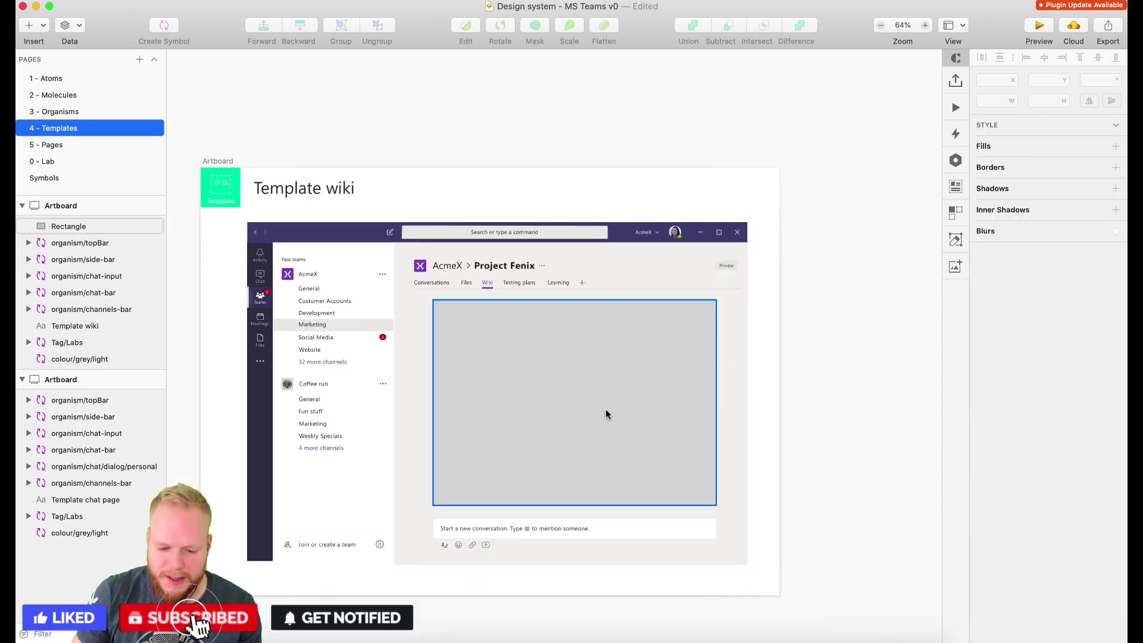
pyautogui.click(605, 409)
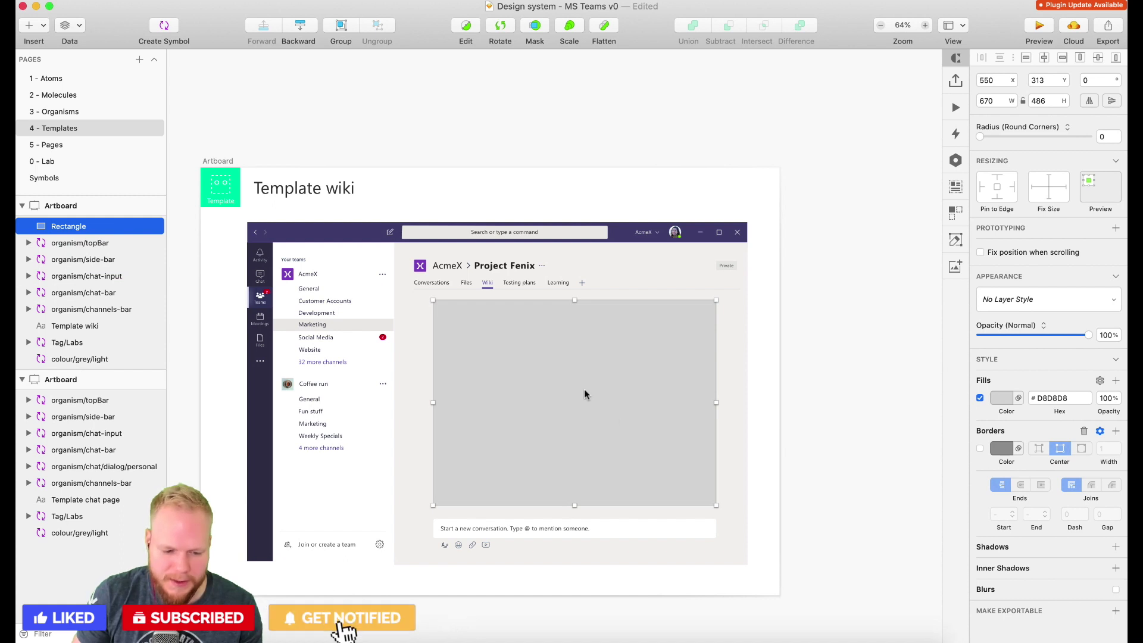
pyautogui.click(71, 25)
pyautogui.moveTo(137, 74)
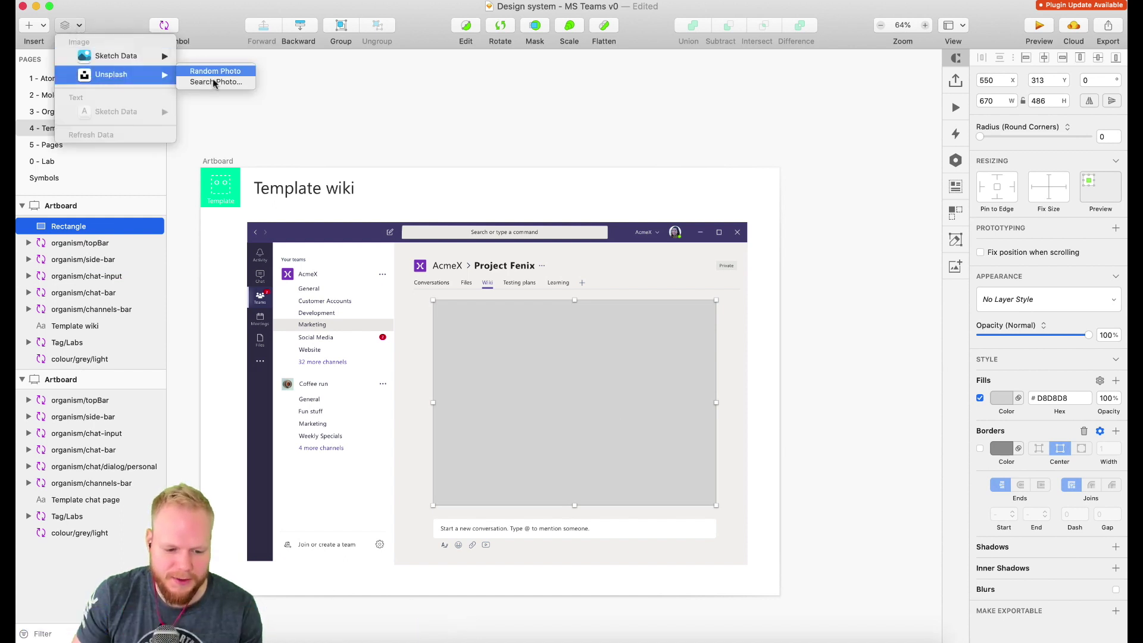
pyautogui.click(221, 72)
pyautogui.scroll(-2, 621, 429)
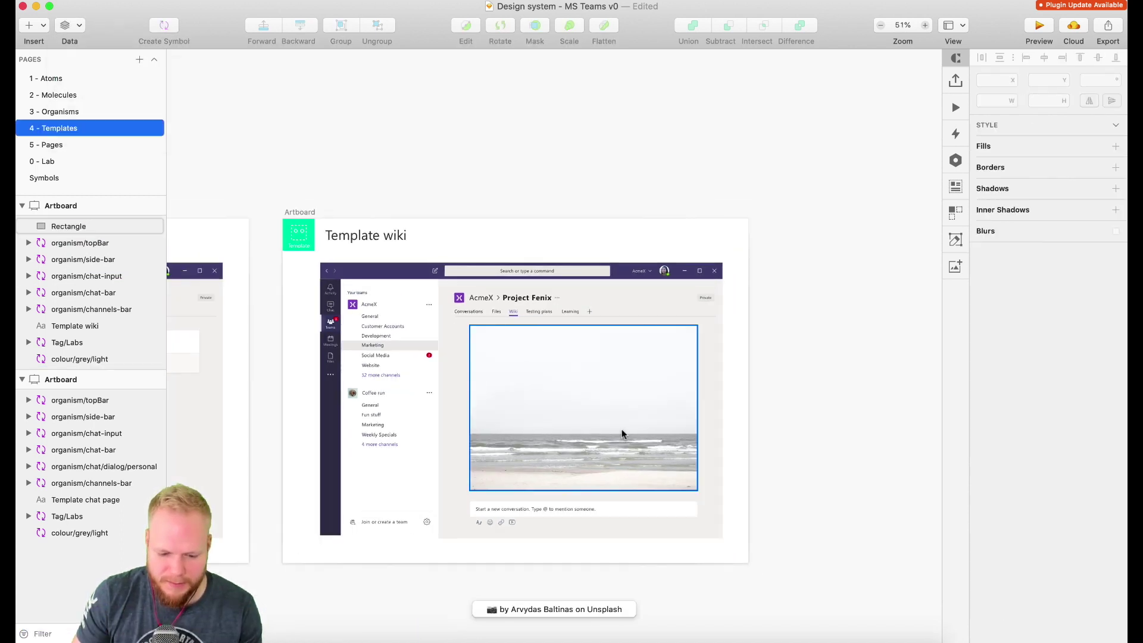
pyautogui.scroll(3, 621, 433)
pyautogui.scroll(-4, 549, 359)
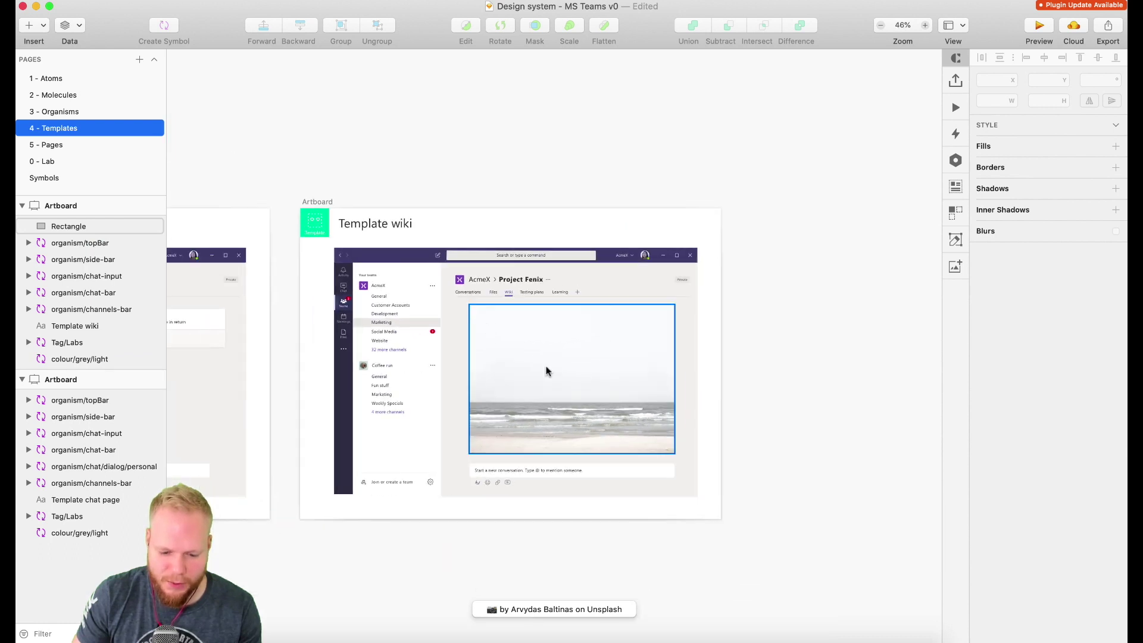
# - On the 5 - Pages page, change the artboard's title text to "Page - home page"
pyautogui.hscroll(-5, 546, 370)
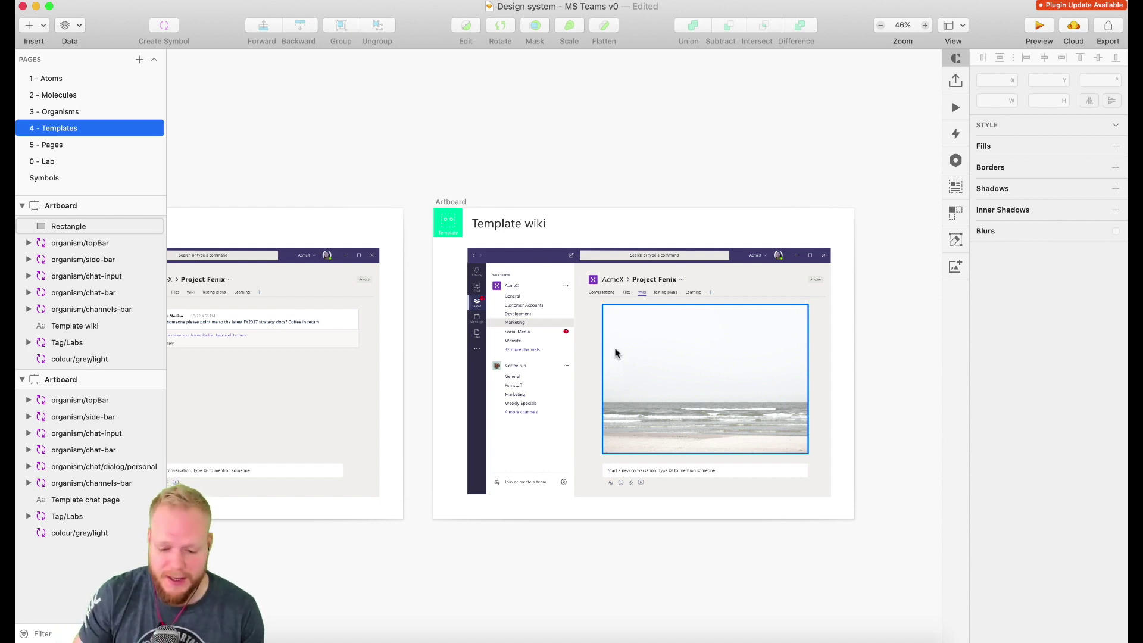
pyautogui.scroll(-4, 735, 396)
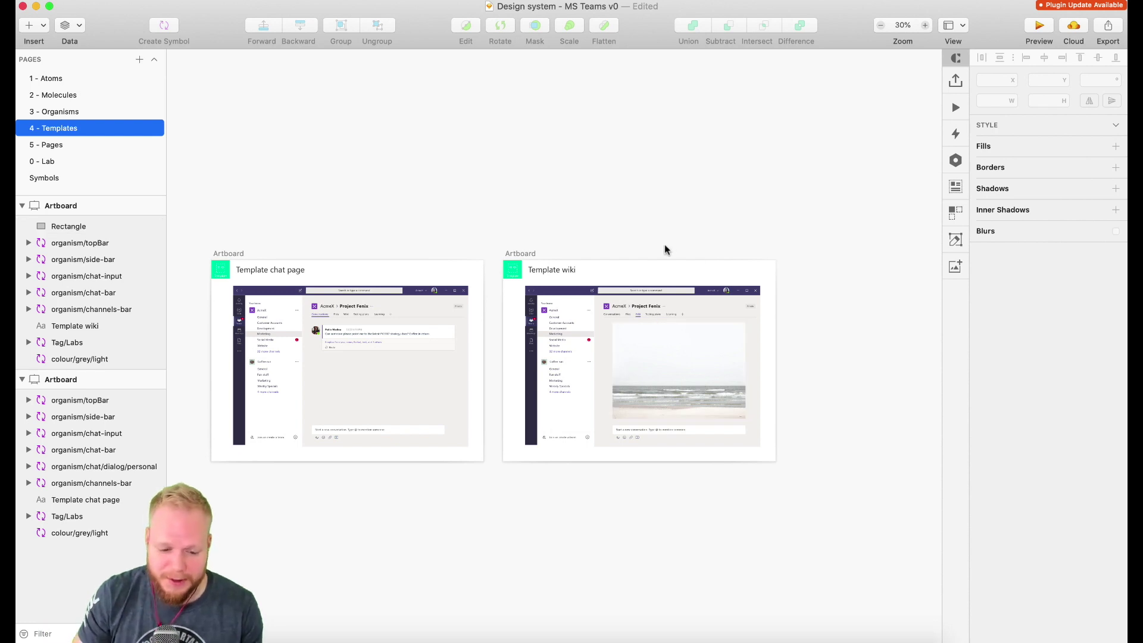
pyautogui.hscroll(-2, 668, 243)
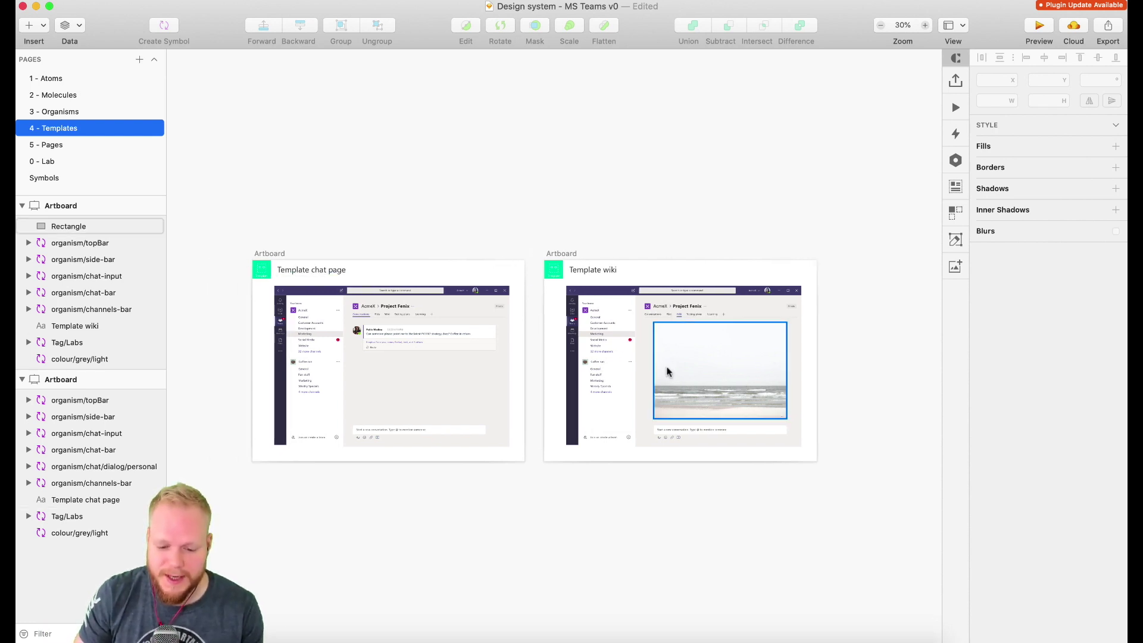
pyautogui.click(55, 146)
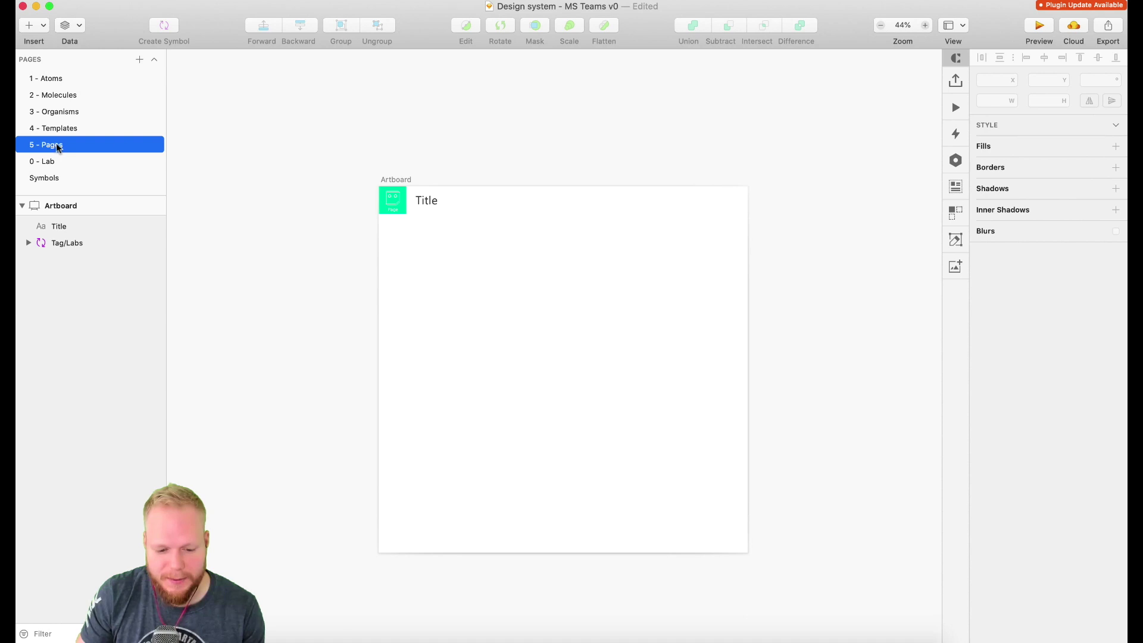
pyautogui.doubleClick(426, 201)
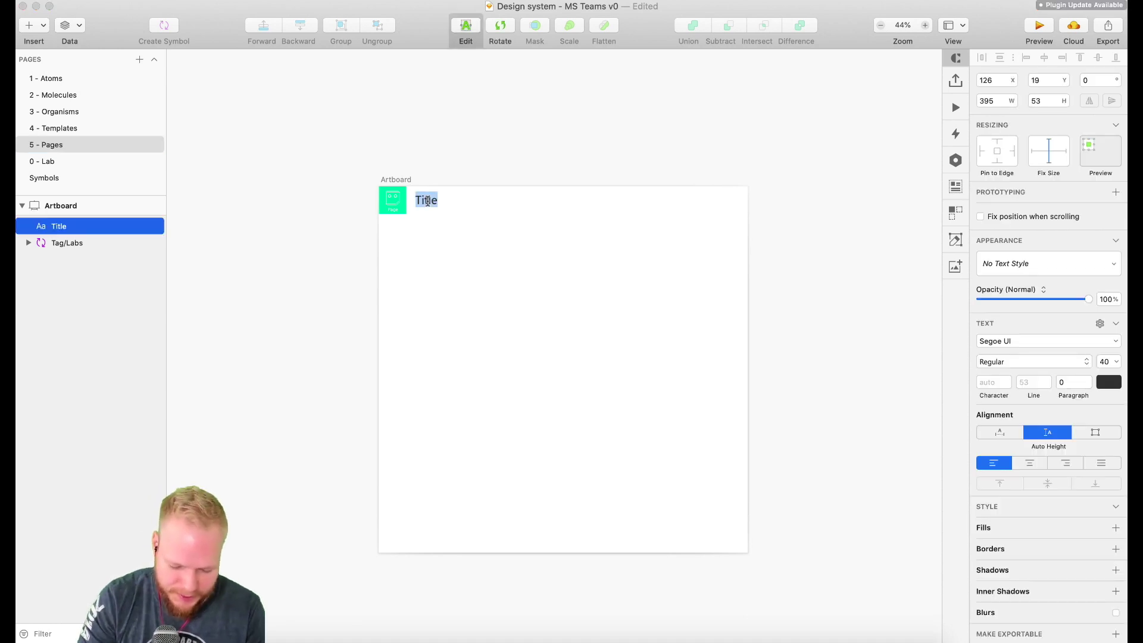
pyautogui.write('Page - home page')
pyautogui.press('Escape')
# - Copy the chat template's seven mockup layers, without title and tag, and paste them into the home page artboard on the Pages page
pyautogui.click(24, 144)
pyautogui.click(42, 129)
pyautogui.scroll(-3, 231, 364)
pyautogui.scroll(5, 230, 366)
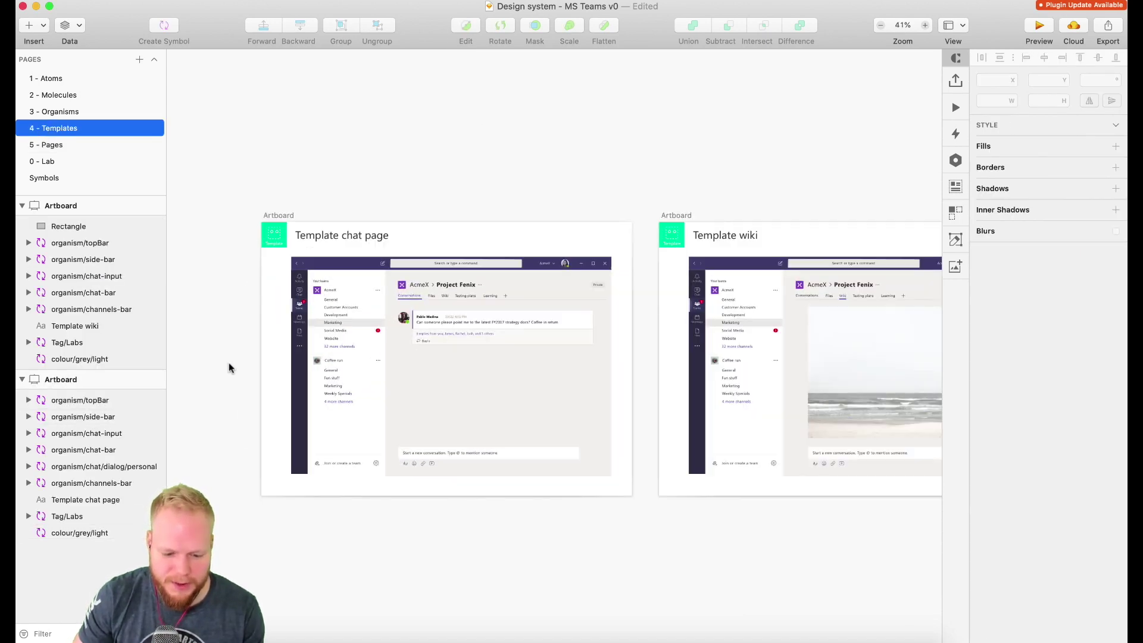
pyautogui.scroll(2, 230, 366)
pyautogui.moveTo(675, 274); pyautogui.dragTo(275, 528)
pyautogui.rightClick(494, 361)
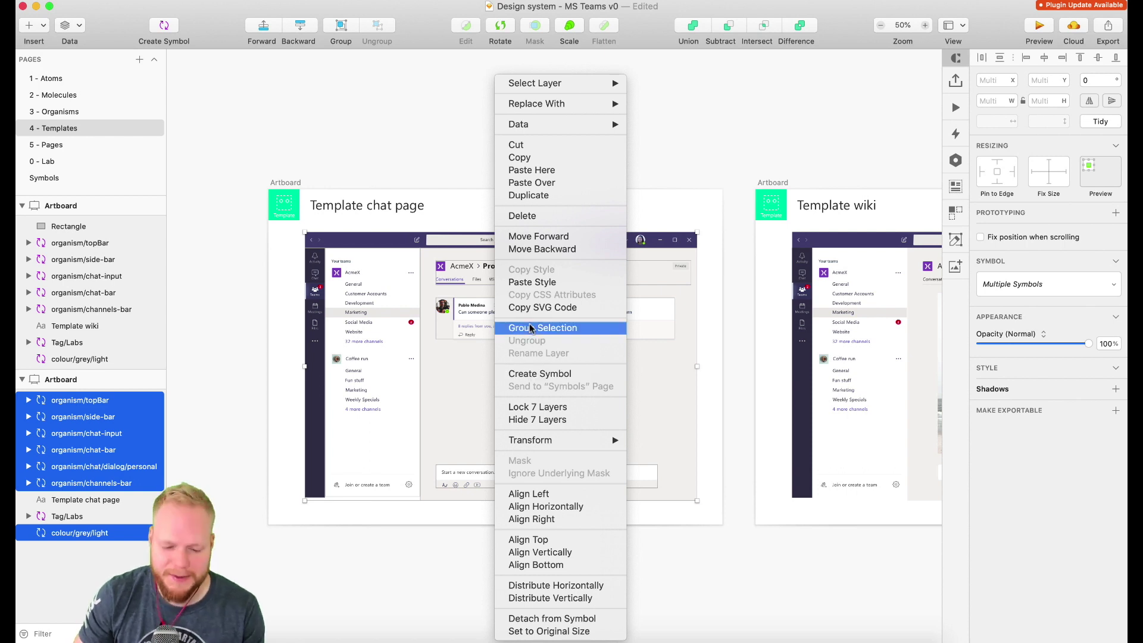
pyautogui.click(419, 127)
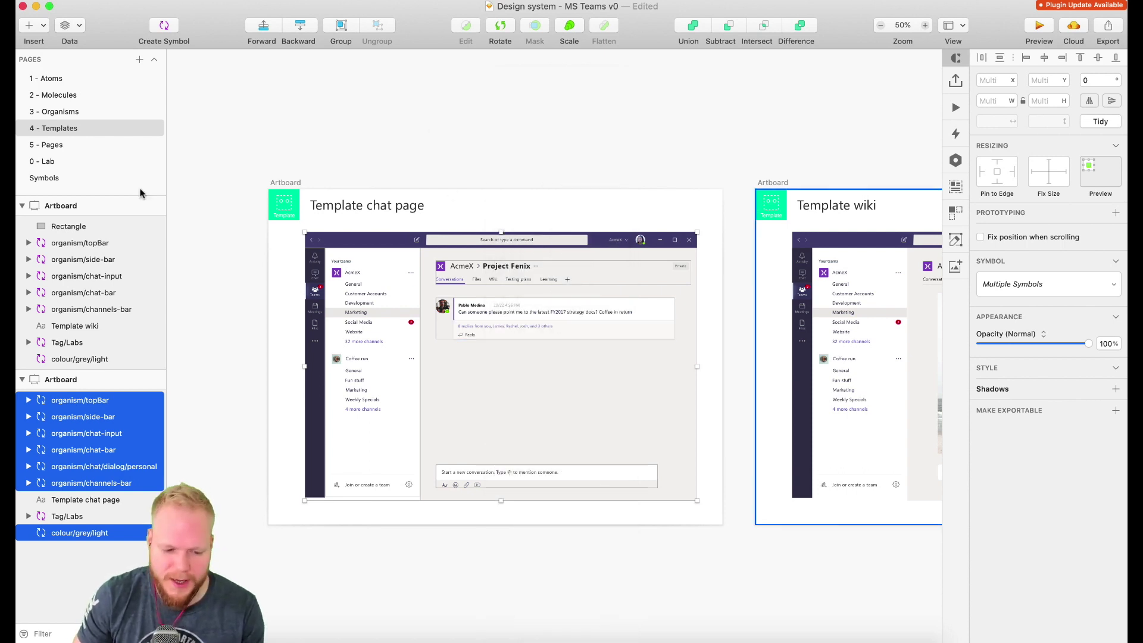
pyautogui.click(50, 146)
pyautogui.press('super+v')
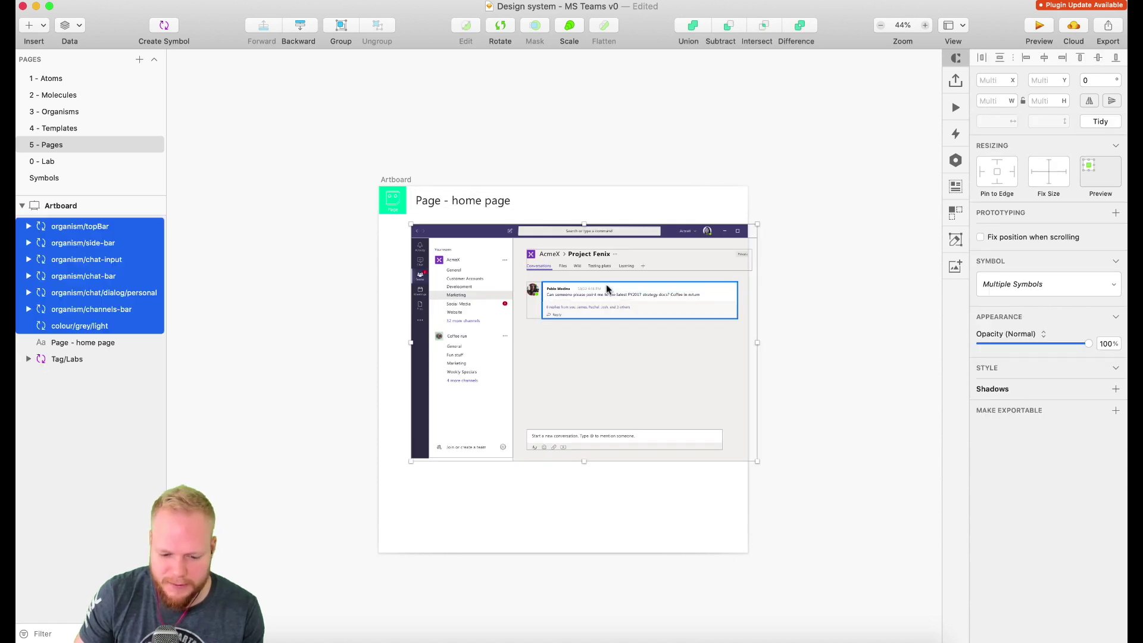
# - Centre the pasted mockup horizontally beneath the home page title and shorten the artboard to end just below it
pyautogui.moveTo(656, 269); pyautogui.dragTo(642, 283)
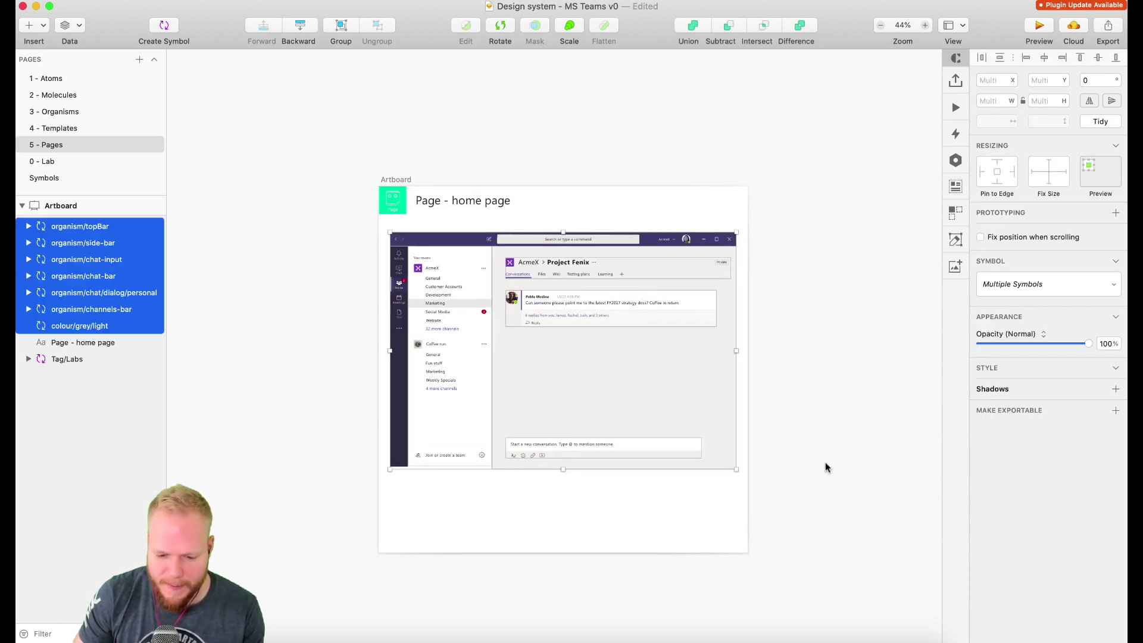
pyautogui.click(744, 564)
pyautogui.click(428, 213)
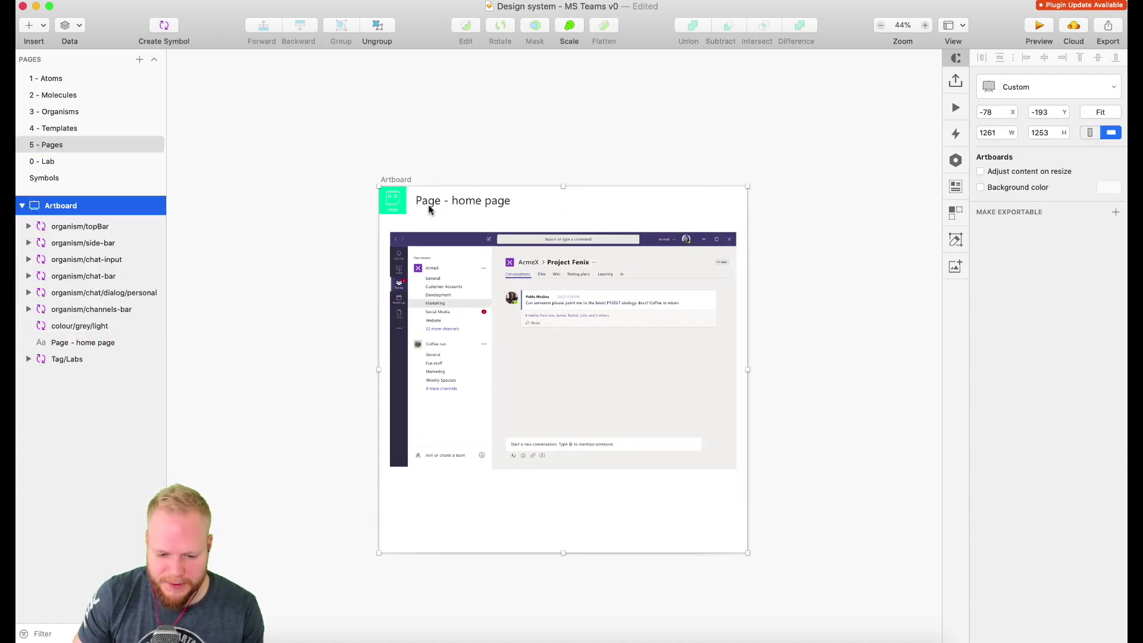
pyautogui.moveTo(738, 543); pyautogui.dragTo(747, 482)
pyautogui.click(89, 145)
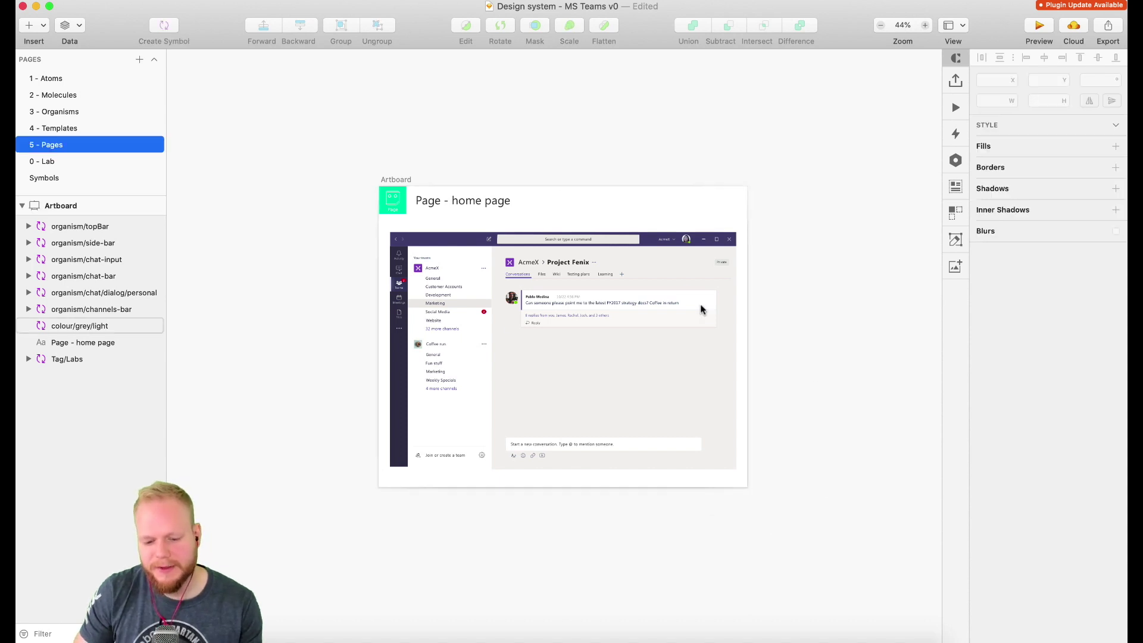
# - Review the Atoms, Molecules, Organisms and Templates pages in order, then return to the Pages page
pyautogui.click(50, 129)
pyautogui.click(52, 145)
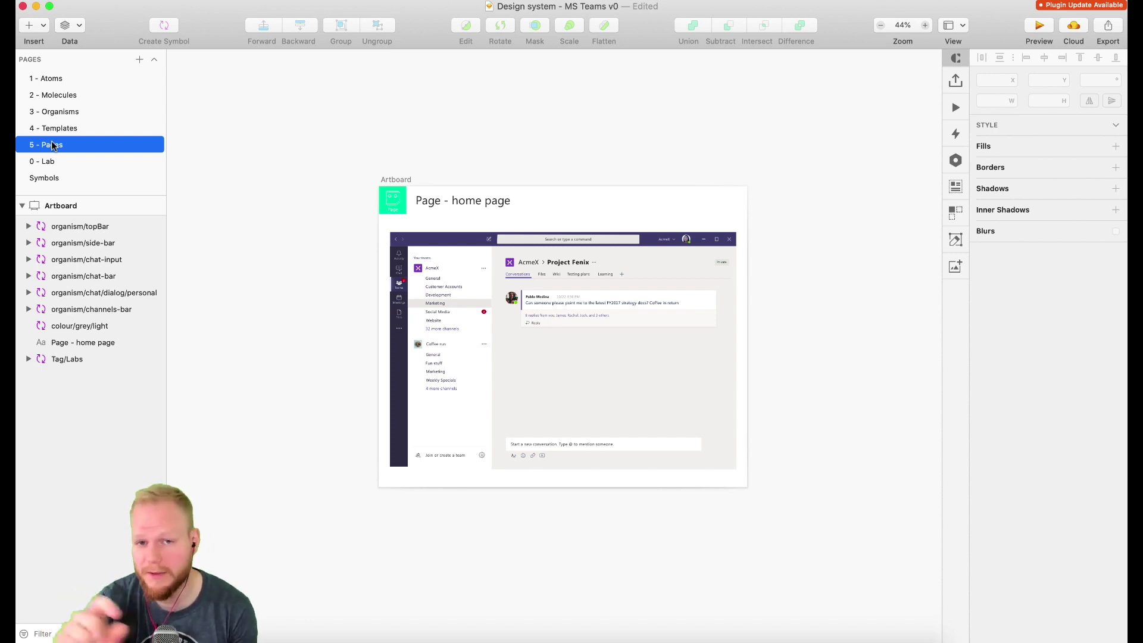
pyautogui.click(39, 79)
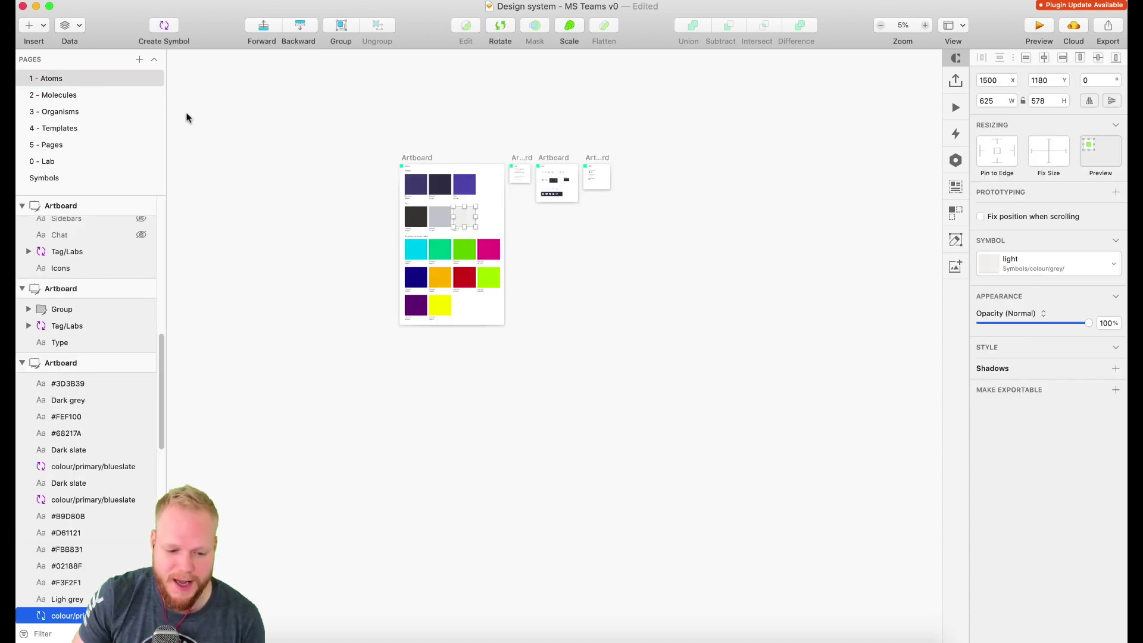
pyautogui.click(64, 95)
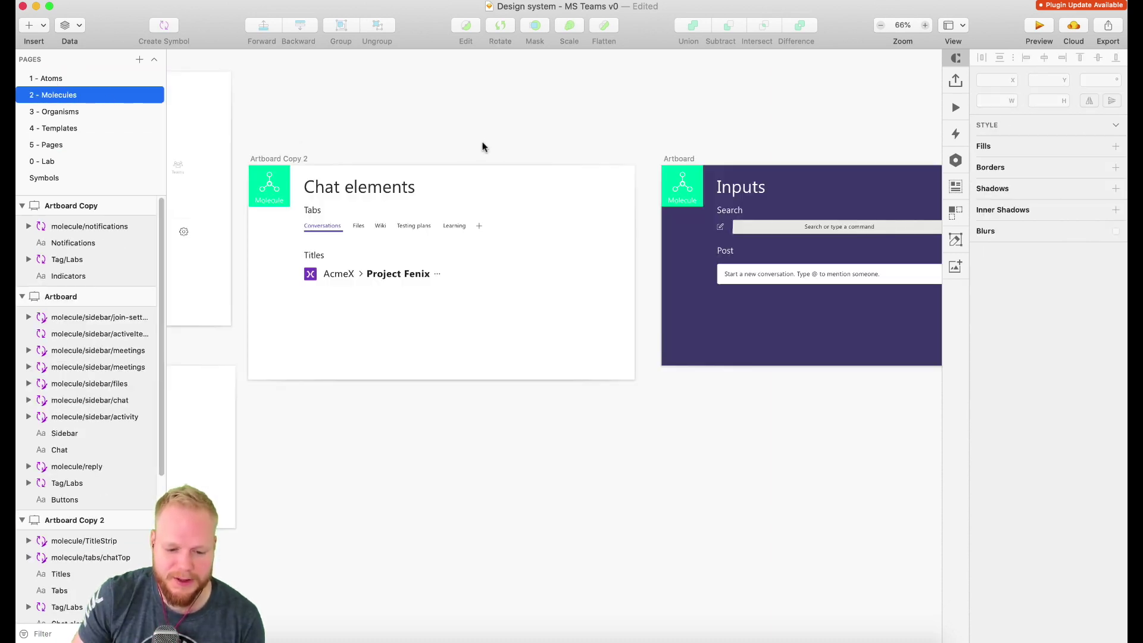
pyautogui.click(68, 110)
pyautogui.click(66, 127)
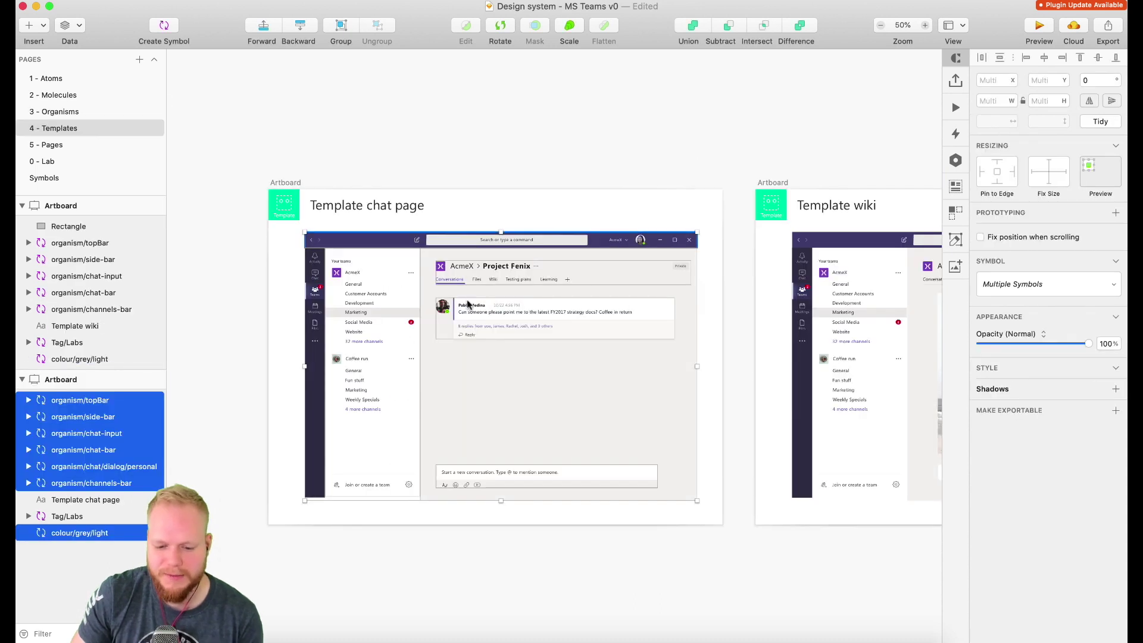
pyautogui.click(59, 145)
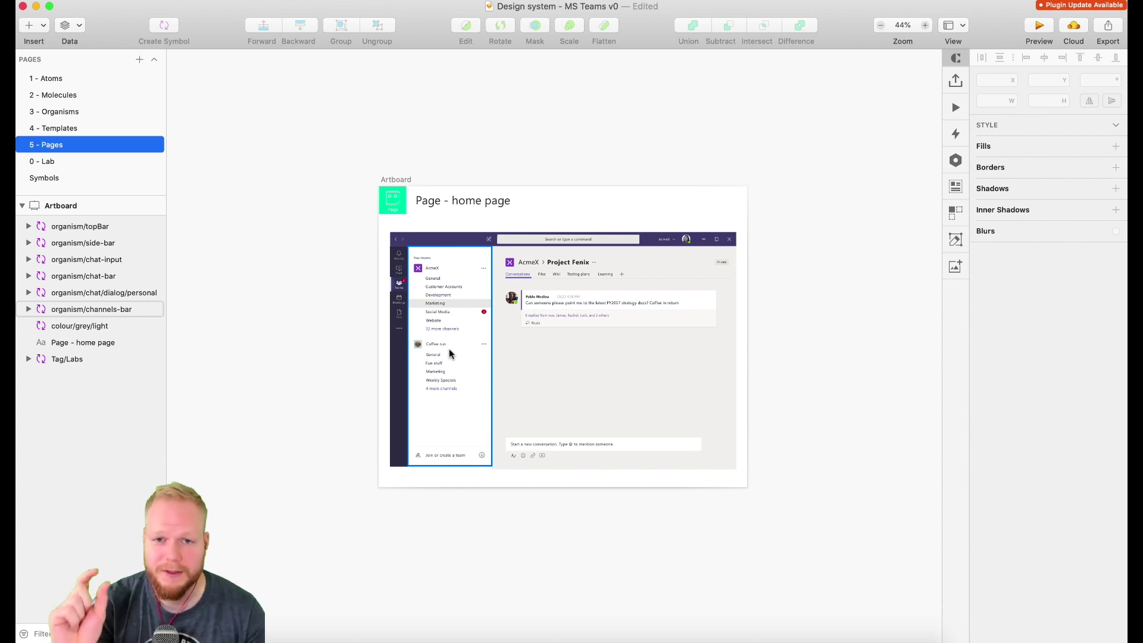
# - Copy the home page mockup and paste it into the empty area beside the green tag icons on the Lab artboard
pyautogui.scroll(3, 551, 338)
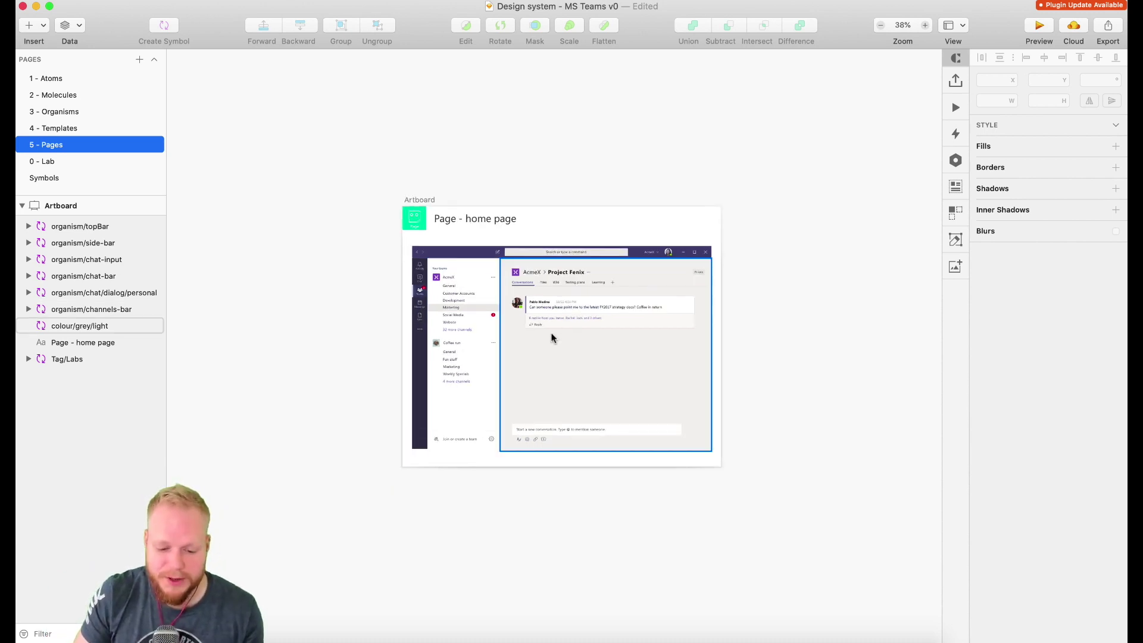
pyautogui.moveTo(874, 192); pyautogui.dragTo(323, 510)
pyautogui.press('pagedown')
pyautogui.hscroll(3, 807, 335)
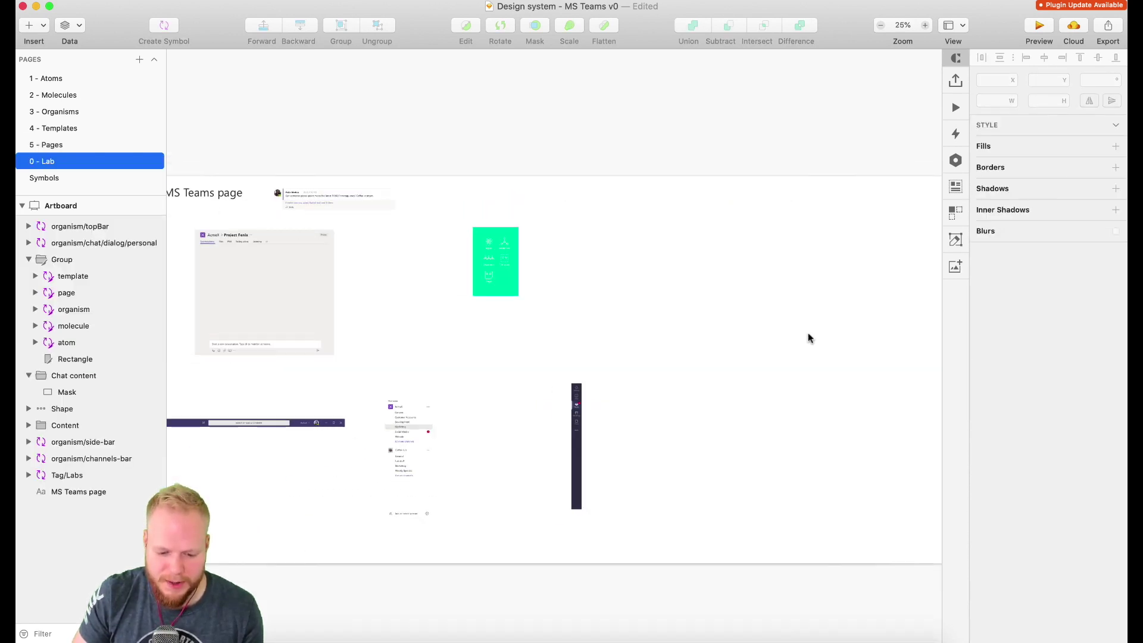
pyautogui.scroll(2, 848, 305)
pyautogui.press('super+v')
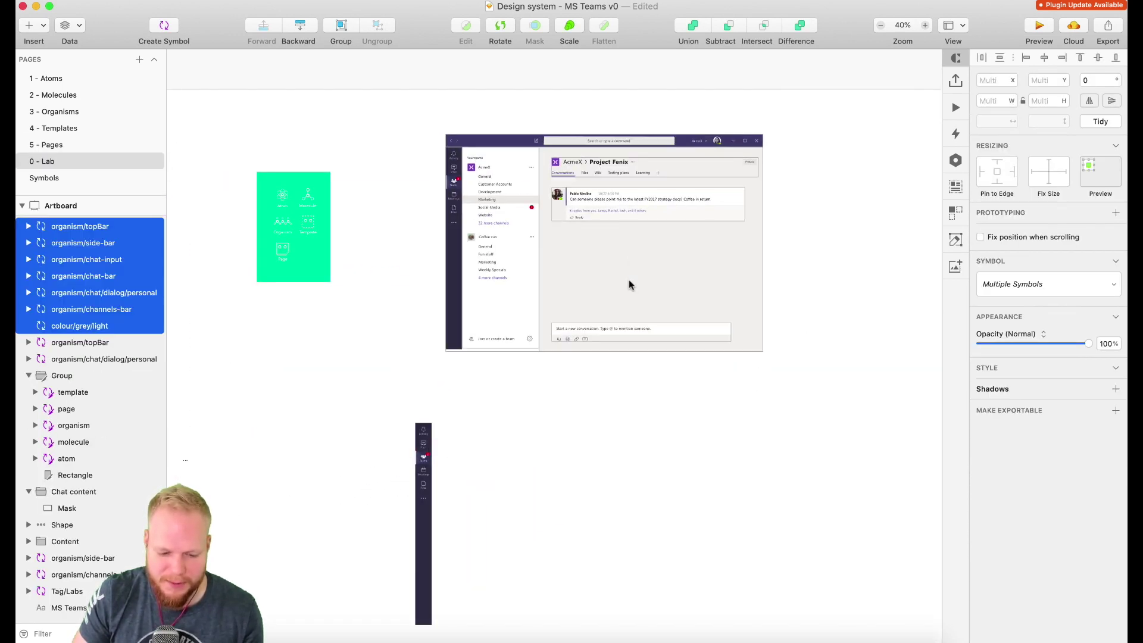
pyautogui.moveTo(630, 286); pyautogui.dragTo(608, 301)
pyautogui.scroll(4, 599, 229)
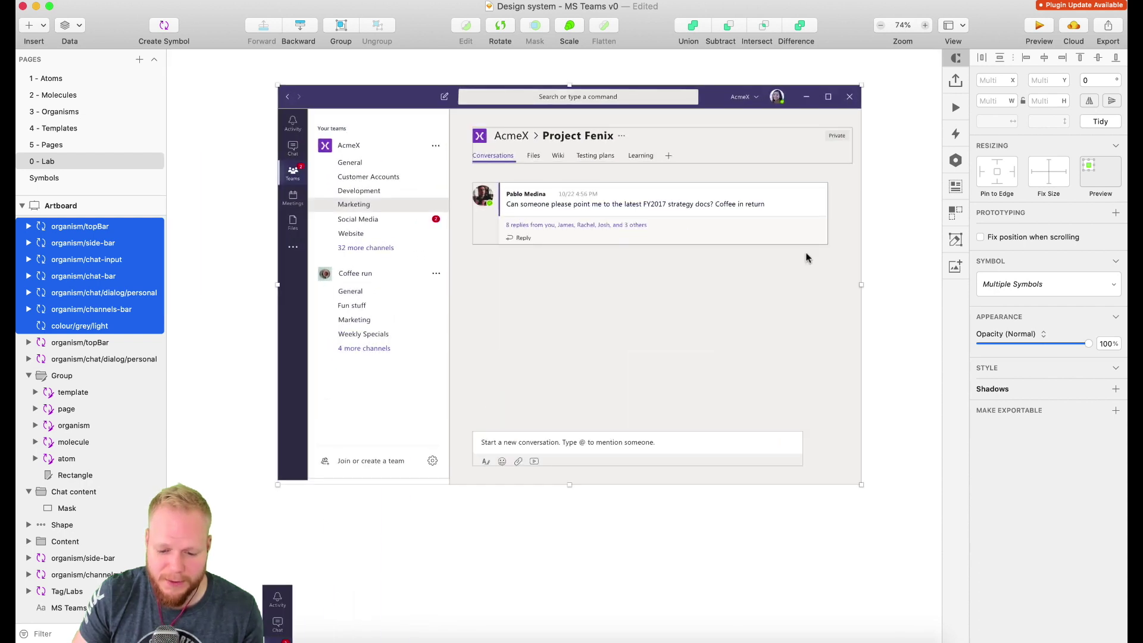
pyautogui.press('Escape')
# - Detach organism/chat-input from its symbol in the Lab page's copied mockup
pyautogui.scroll(2, 463, 356)
pyautogui.click(537, 474)
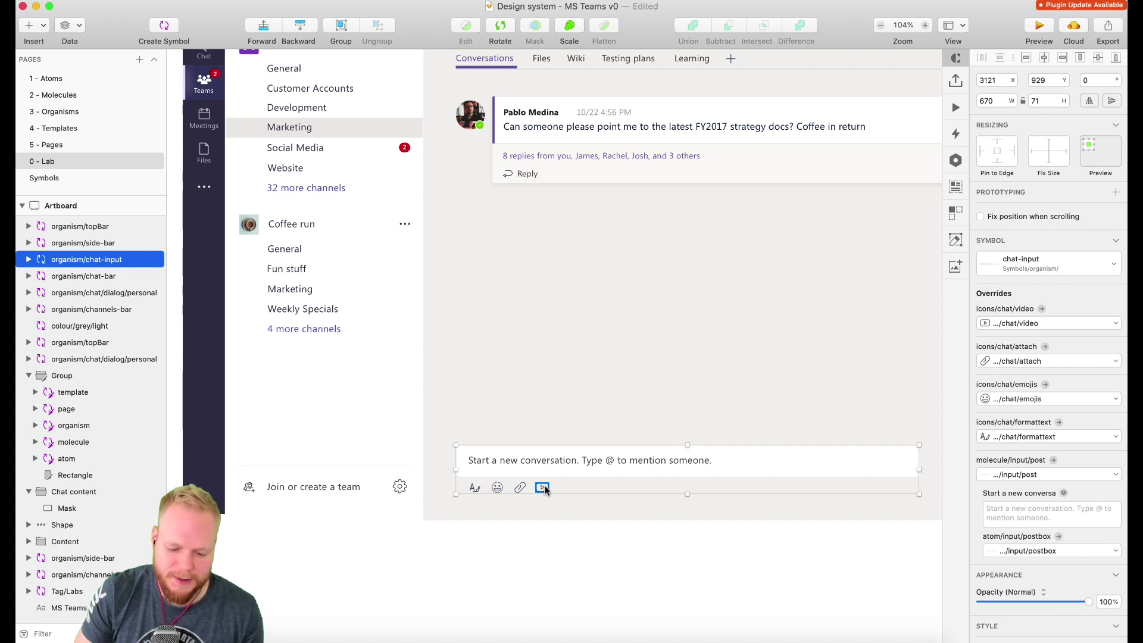
pyautogui.scroll(5, 774, 521)
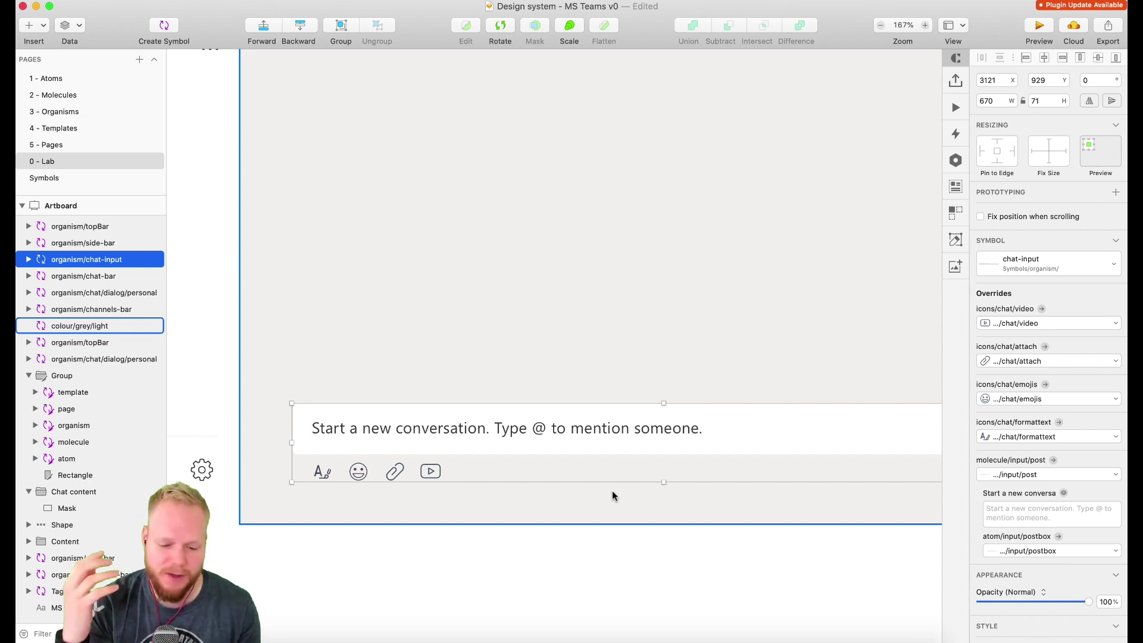
pyautogui.scroll(-3, 463, 469)
pyautogui.rightClick(466, 464)
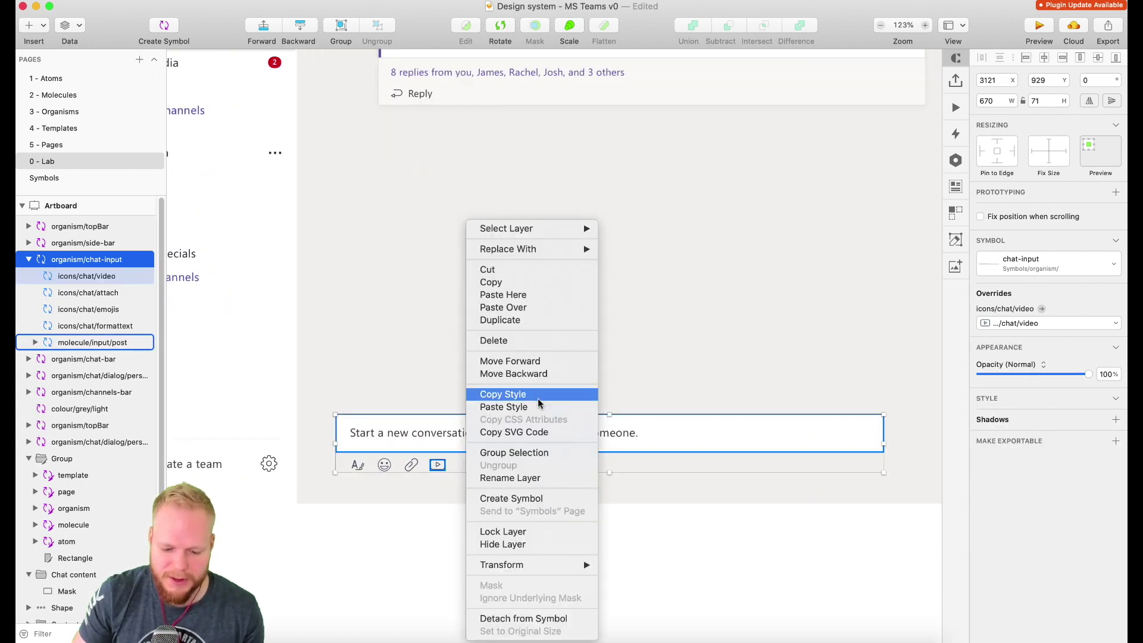
pyautogui.click(524, 618)
pyautogui.rightClick(477, 438)
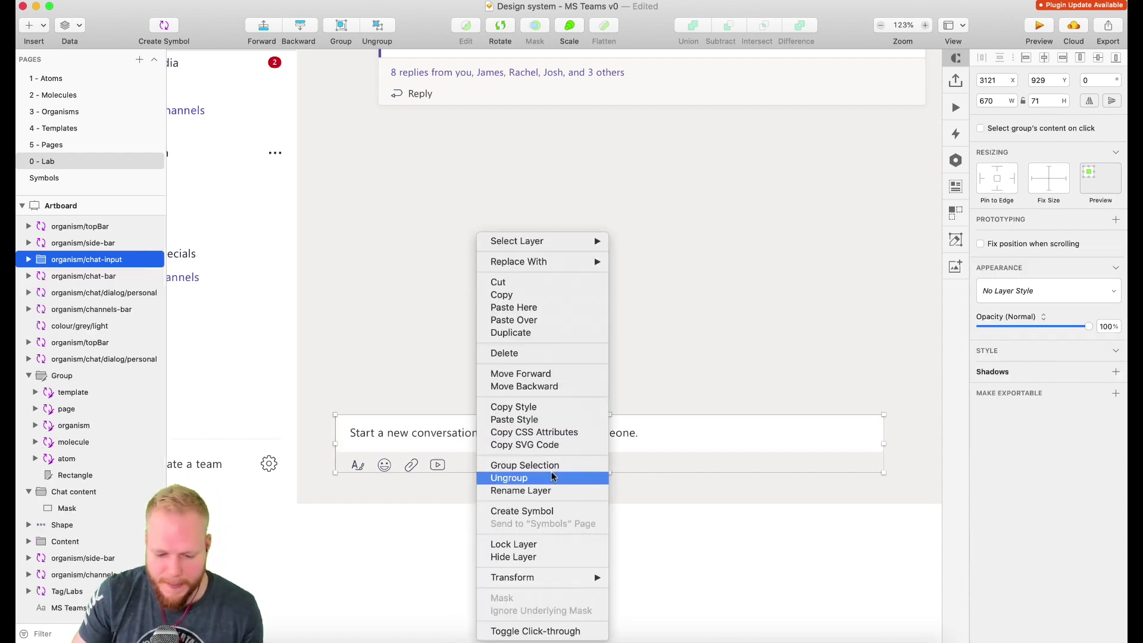
pyautogui.click(434, 430)
# - Switch to Noun Project and search its icon library for "cortana"
pyautogui.scroll(5, 434, 443)
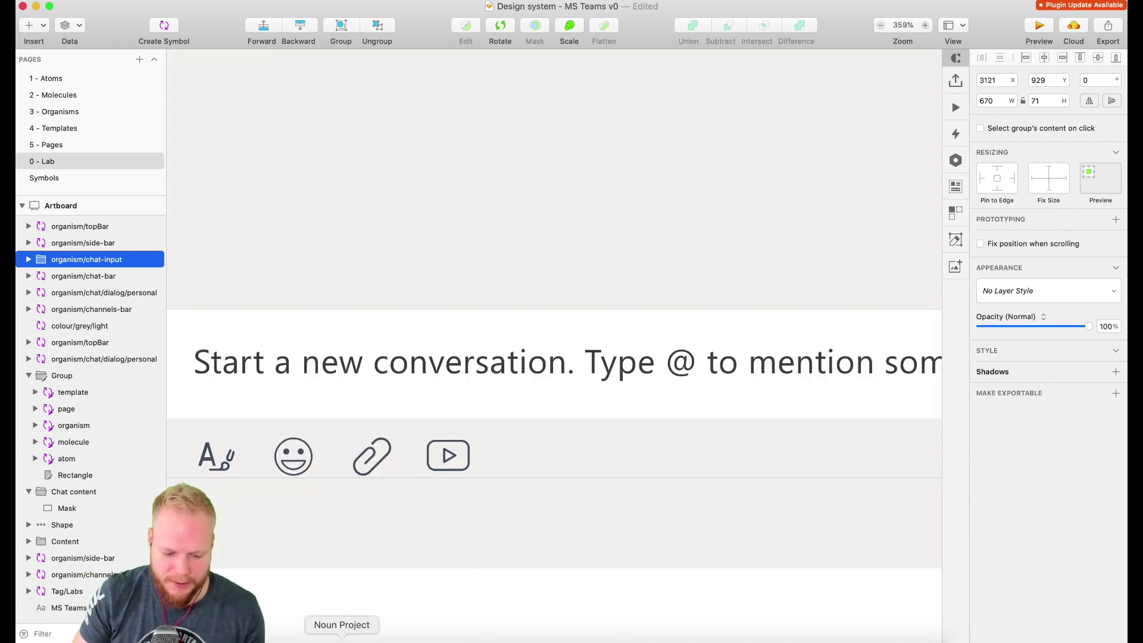
pyautogui.click(344, 641)
pyautogui.doubleClick(880, 76)
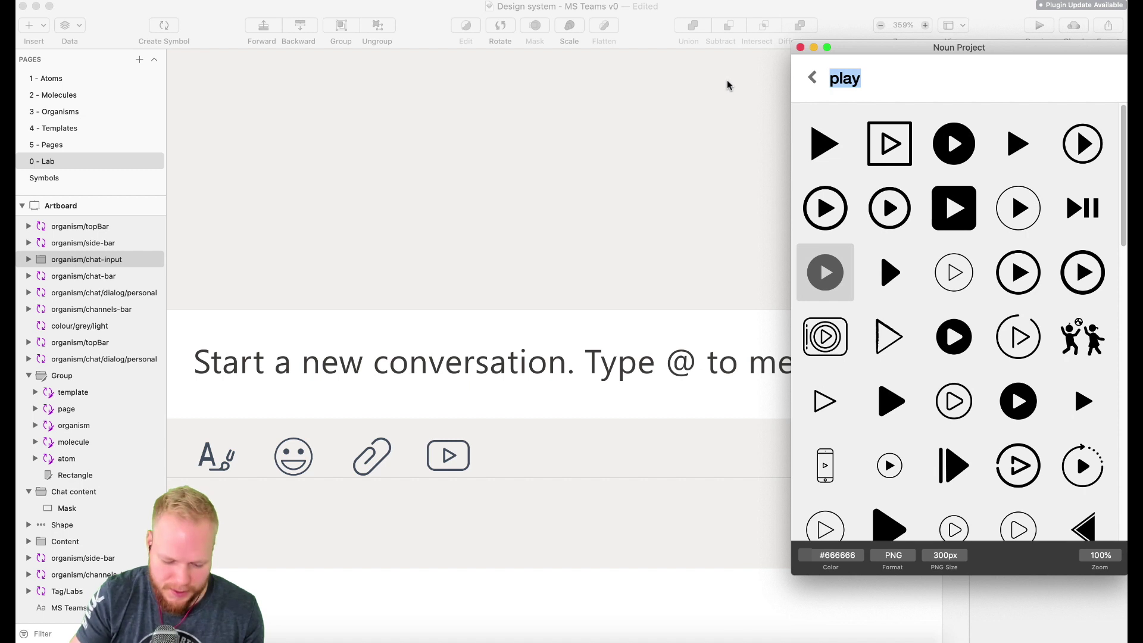
pyautogui.write('cortana')
pyautogui.press('Return')
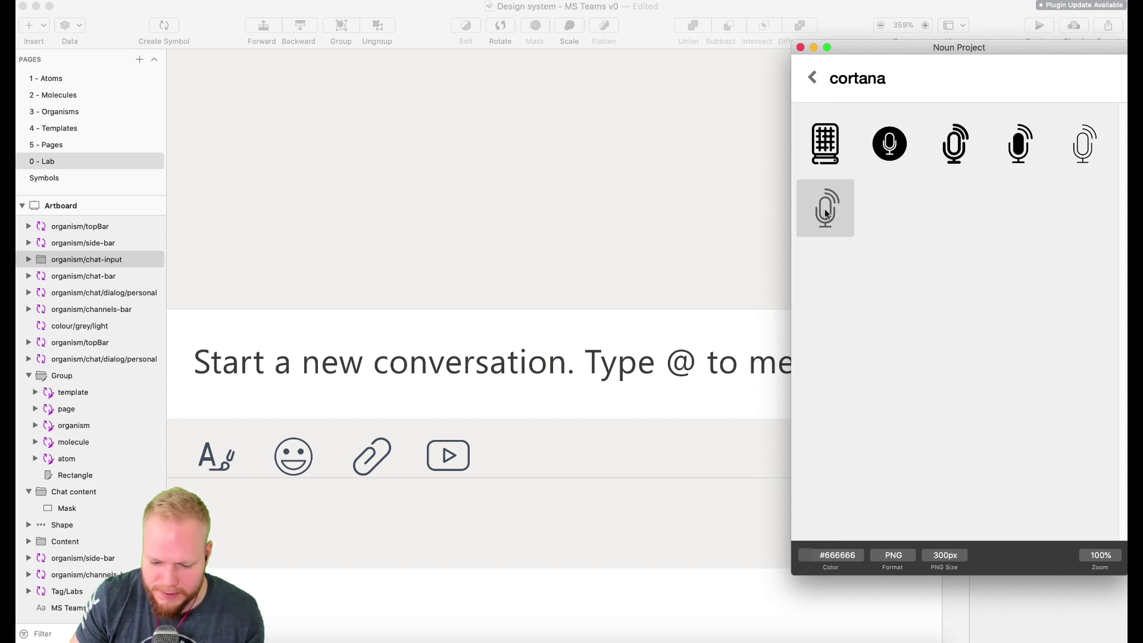
# - Colour the thin-line microphone icon #505A6B, sampled from the chat input's video icon, and place it on the Lab mockup as a 300 px PNG
pyautogui.moveTo(825, 208); pyautogui.dragTo(444, 452)
pyautogui.click(444, 451)
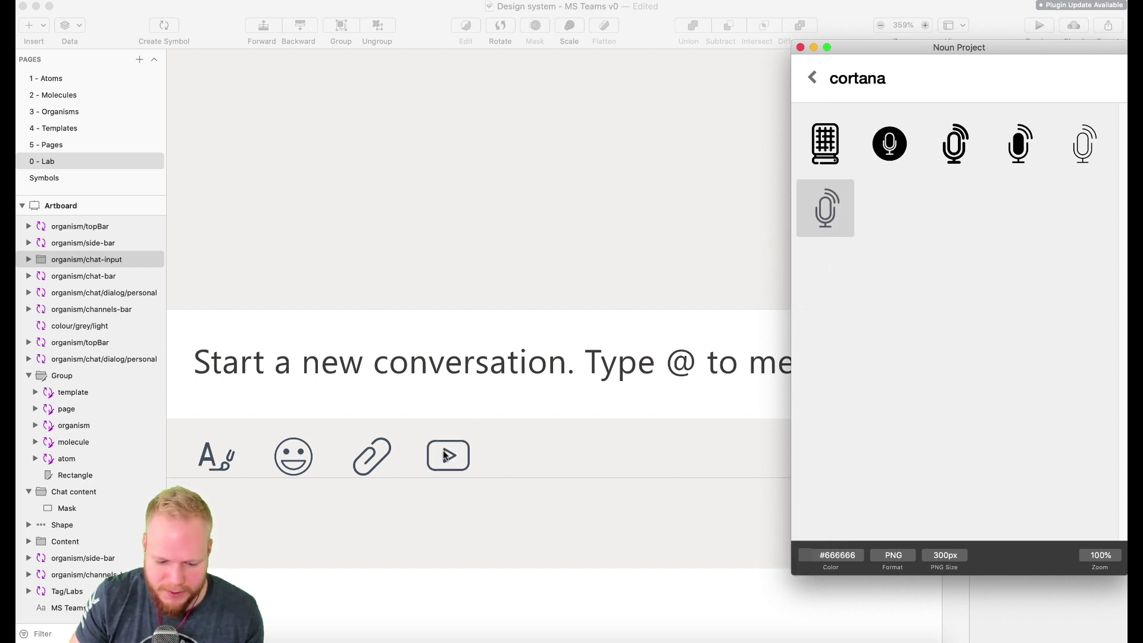
pyautogui.moveTo(821, 219)
pyautogui.mouseDown()
pyautogui.moveTo(507, 490)
pyautogui.moveTo(515, 459)
pyautogui.mouseUp()
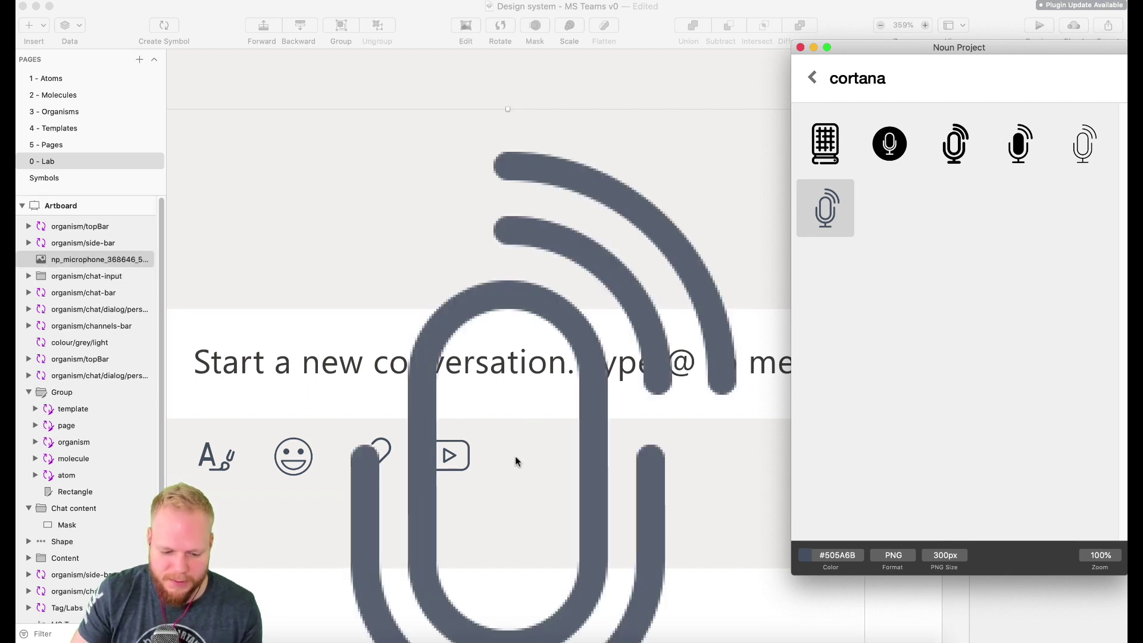
# - Scale the microphone image to 20 × 20 and position it just after the video icon in the chat input's icon row
pyautogui.click(587, 358)
pyautogui.scroll(-5, 587, 358)
pyautogui.scroll(-1, 630, 541)
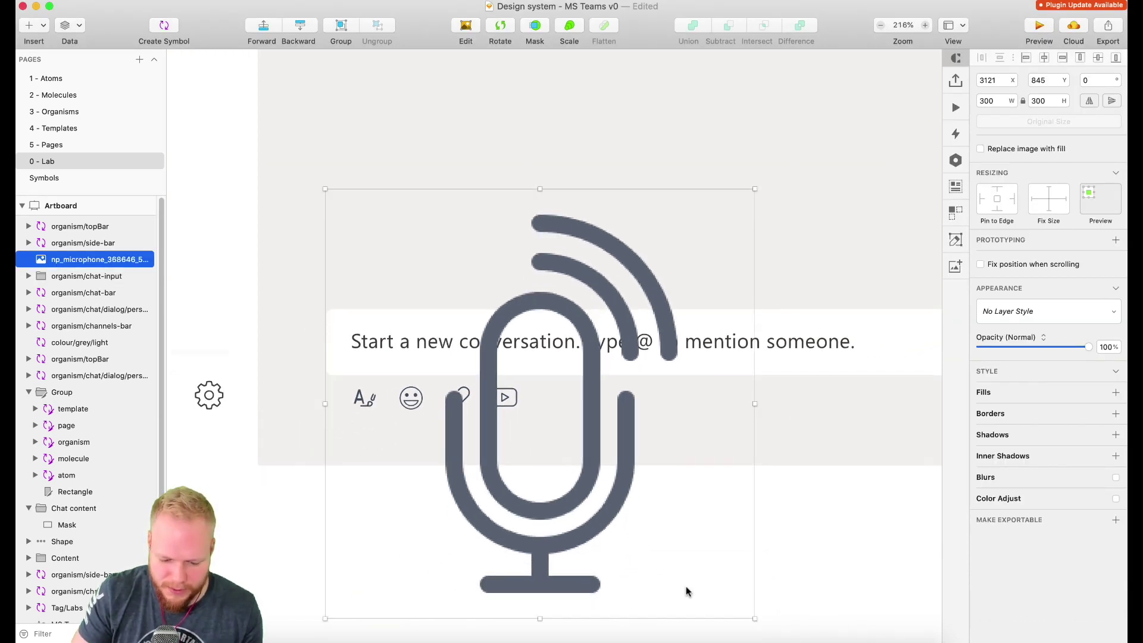
pyautogui.moveTo(752, 613); pyautogui.dragTo(555, 388)
pyautogui.scroll(5, 539, 396)
pyautogui.scroll(2, 516, 396)
pyautogui.moveTo(591, 351); pyautogui.dragTo(598, 344)
pyautogui.moveTo(573, 393); pyautogui.dragTo(577, 394)
pyautogui.scroll(-5, 576, 394)
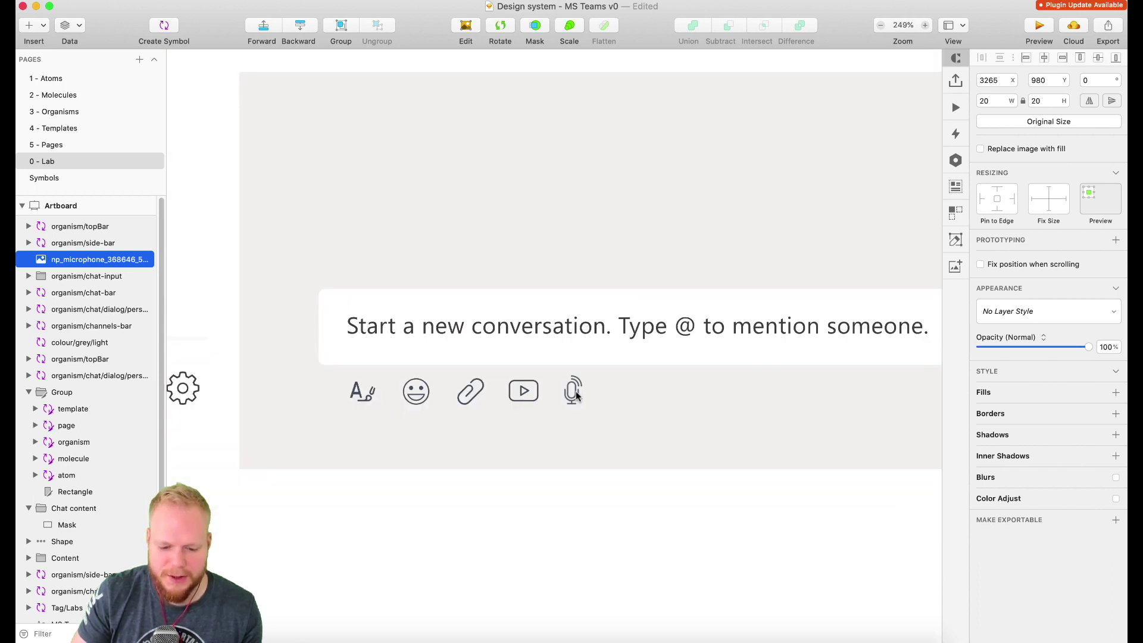
# - Nudge the microphone image down to Y 981 and check it against the whole Lab mockup
pyautogui.click(582, 566)
pyautogui.click(572, 393)
pyautogui.scroll(-5, 727, 434)
pyautogui.scroll(2, 746, 476)
pyautogui.scroll(1, 746, 476)
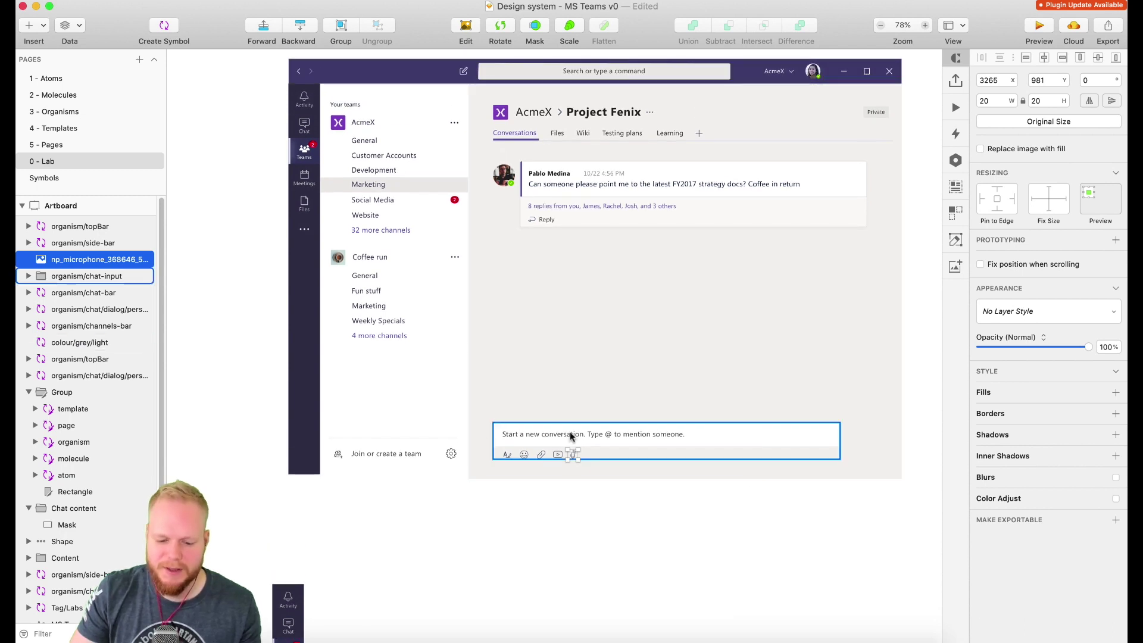
pyautogui.click(628, 517)
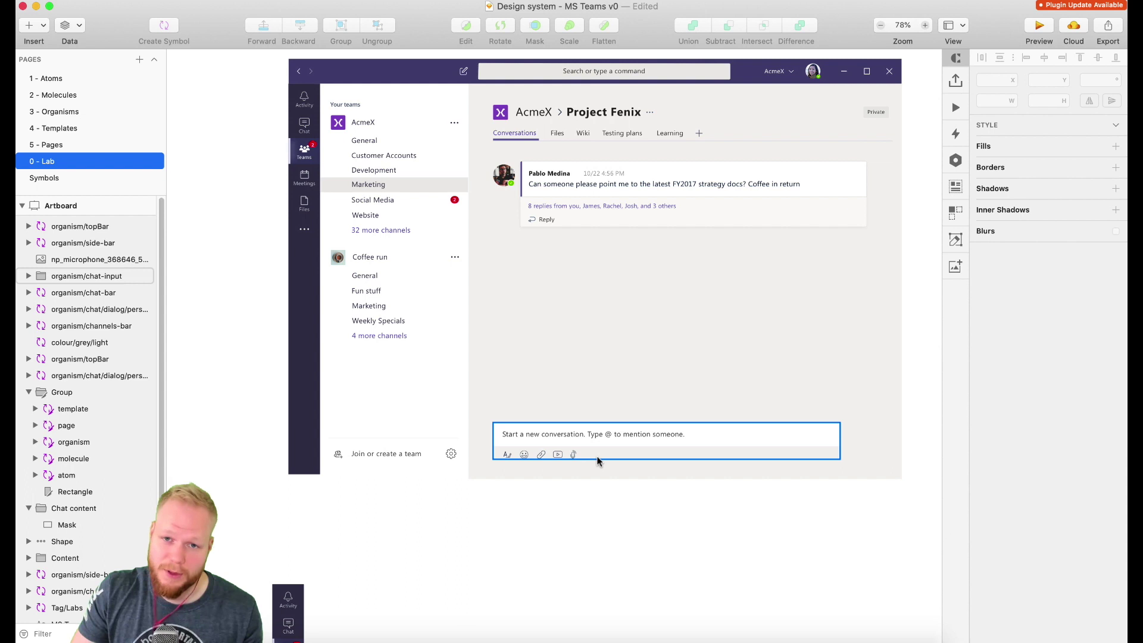
# - Create a symbol named atom/icons/voice from the microphone image, with No Layout and sent to the Symbols page
pyautogui.scroll(8, 583, 463)
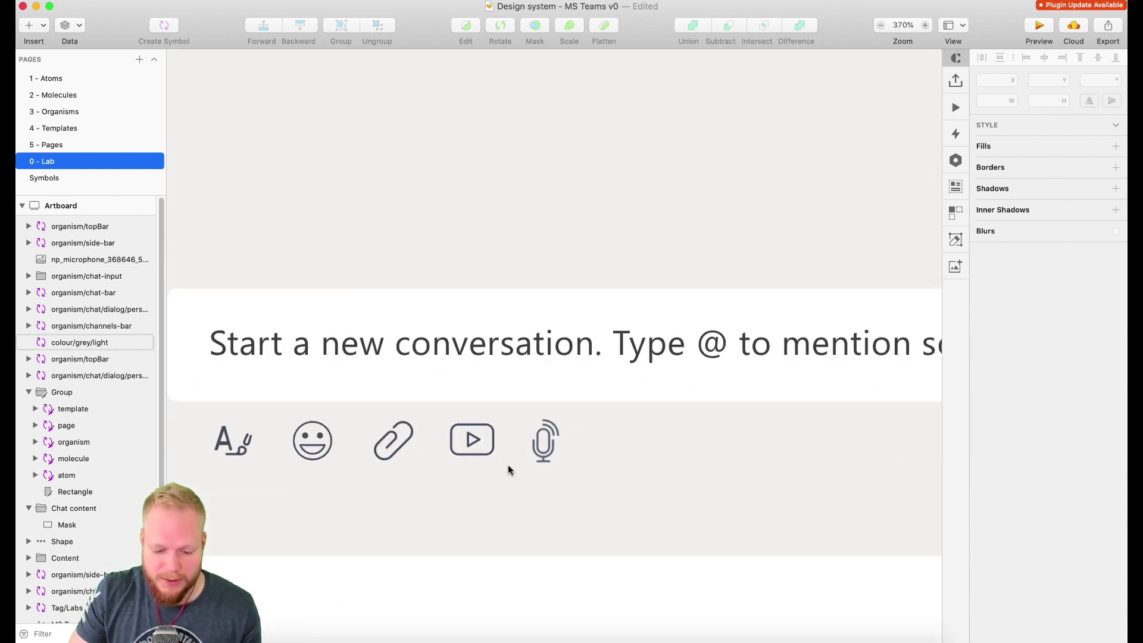
pyautogui.scroll(1, 509, 470)
pyautogui.click(545, 440)
pyautogui.rightClick(548, 441)
pyautogui.click(846, 323)
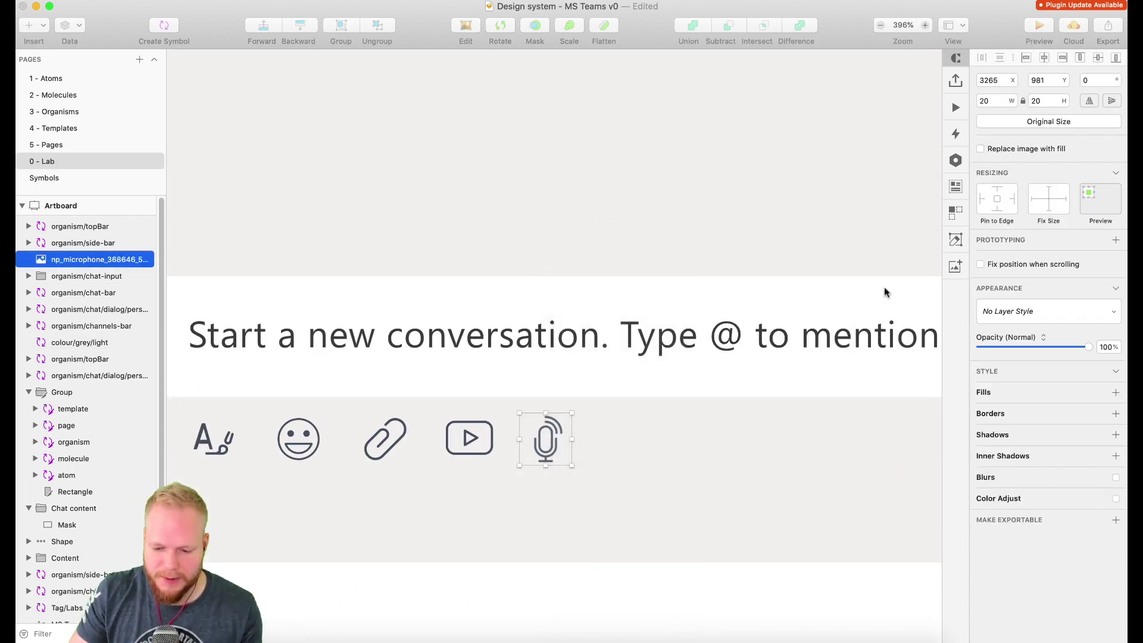
pyautogui.press('alt+super+k')
pyautogui.write('atom/icons/voice')
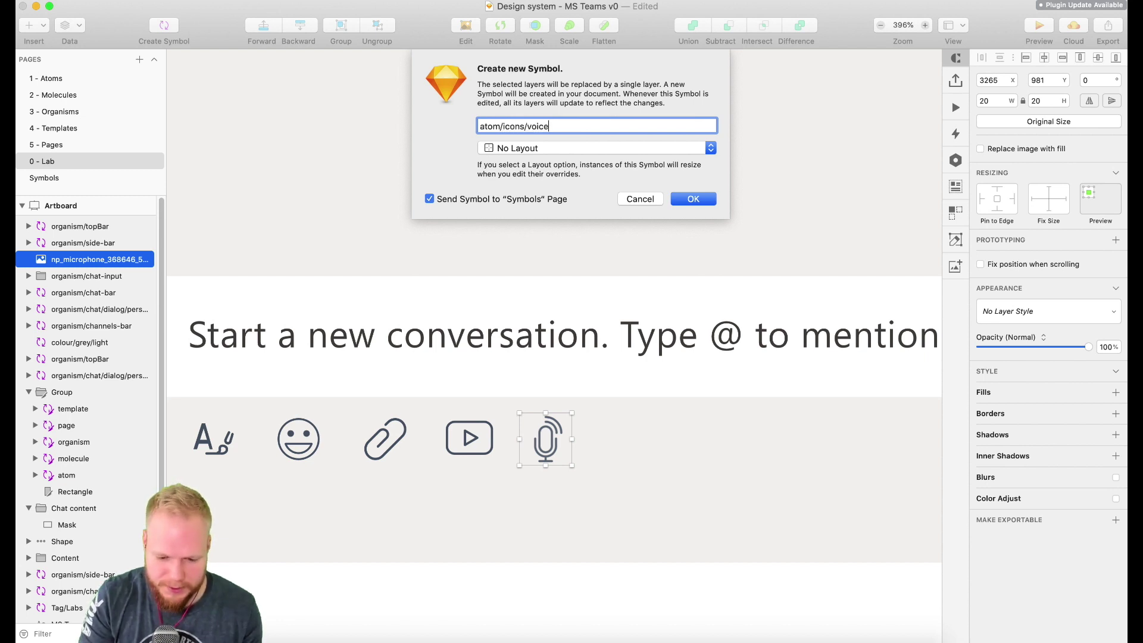
pyautogui.press('Return')
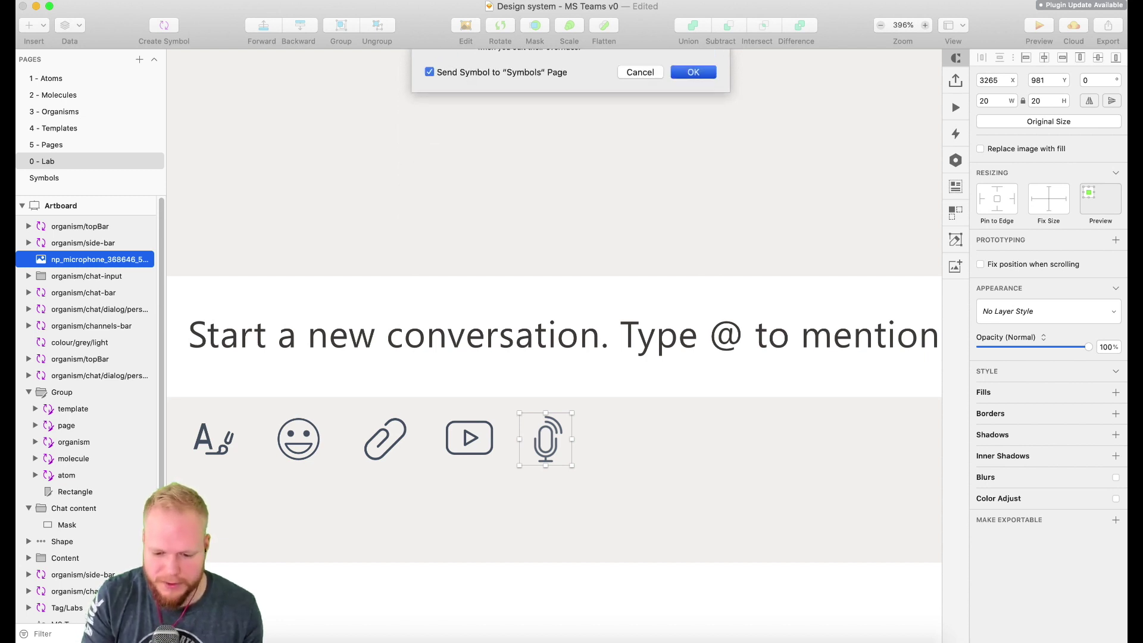
pyautogui.click(1053, 265)
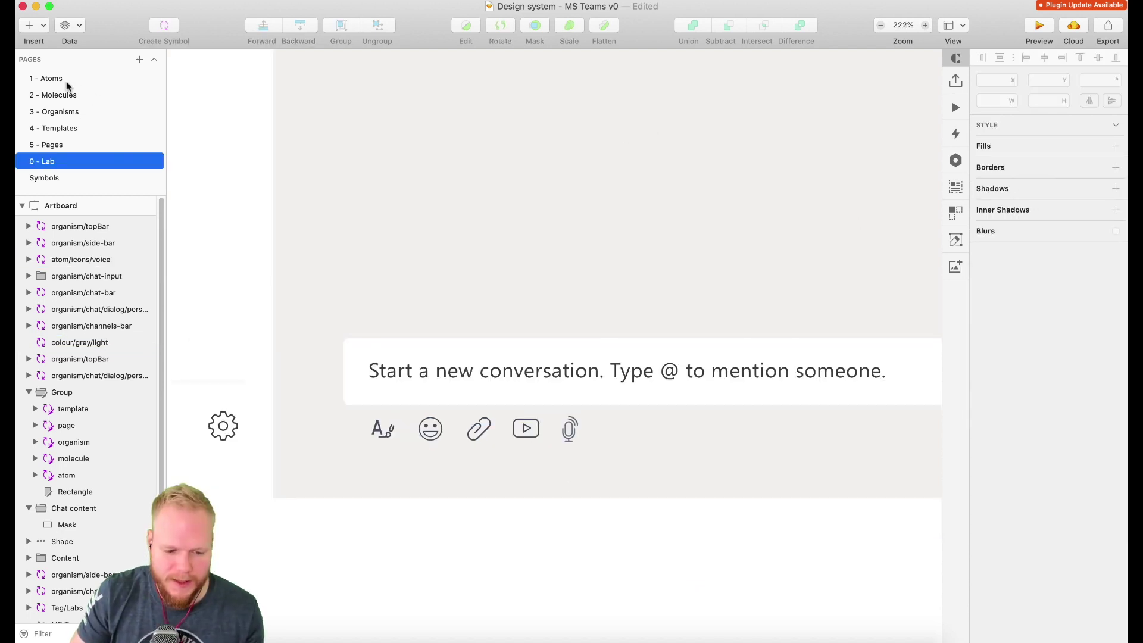
# - Add the atom/icons/voice symbol at 65 × 65 after the video icon in the Atoms page's first icon row
pyautogui.click(66, 81)
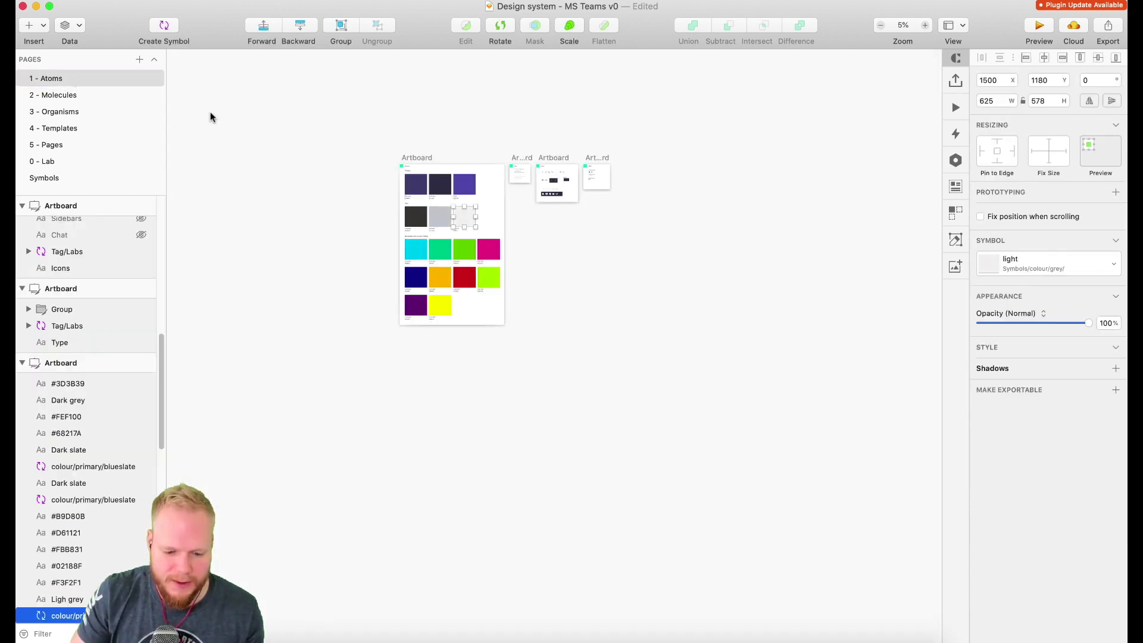
pyautogui.scroll(3, 613, 159)
pyautogui.scroll(10, 529, 199)
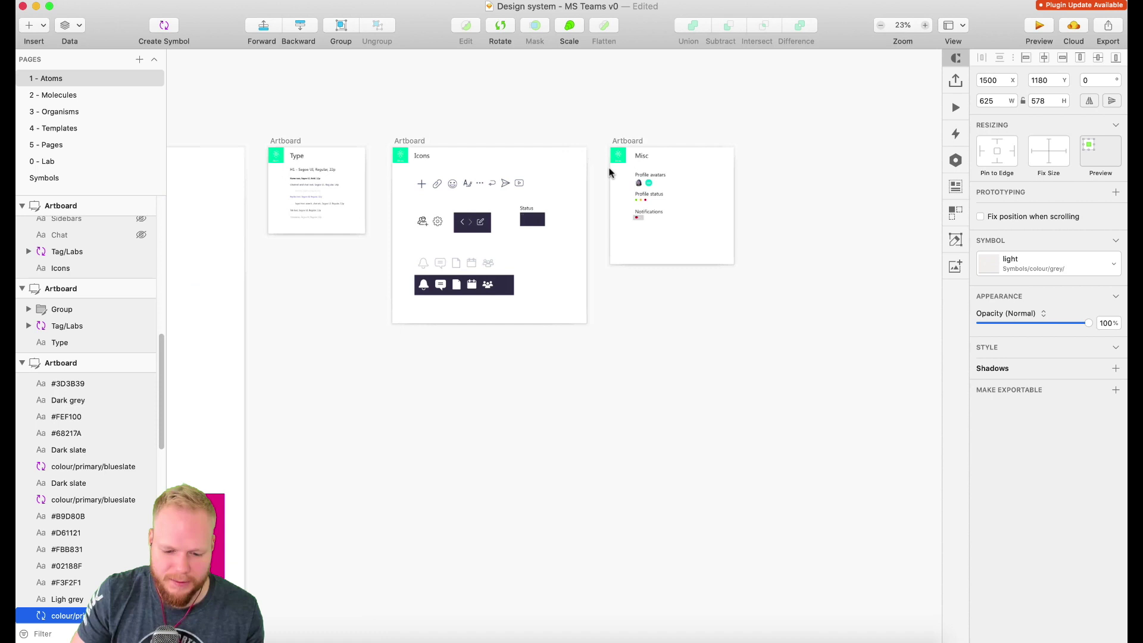
pyautogui.hscroll(-1, 523, 205)
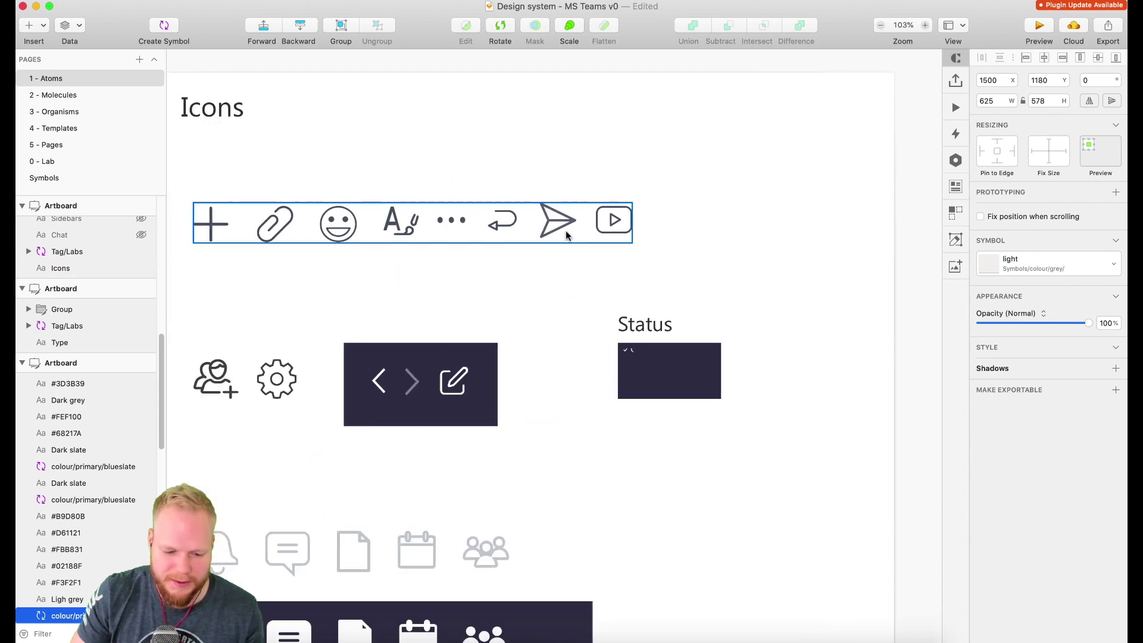
pyautogui.moveTo(686, 247); pyautogui.dragTo(668, 230)
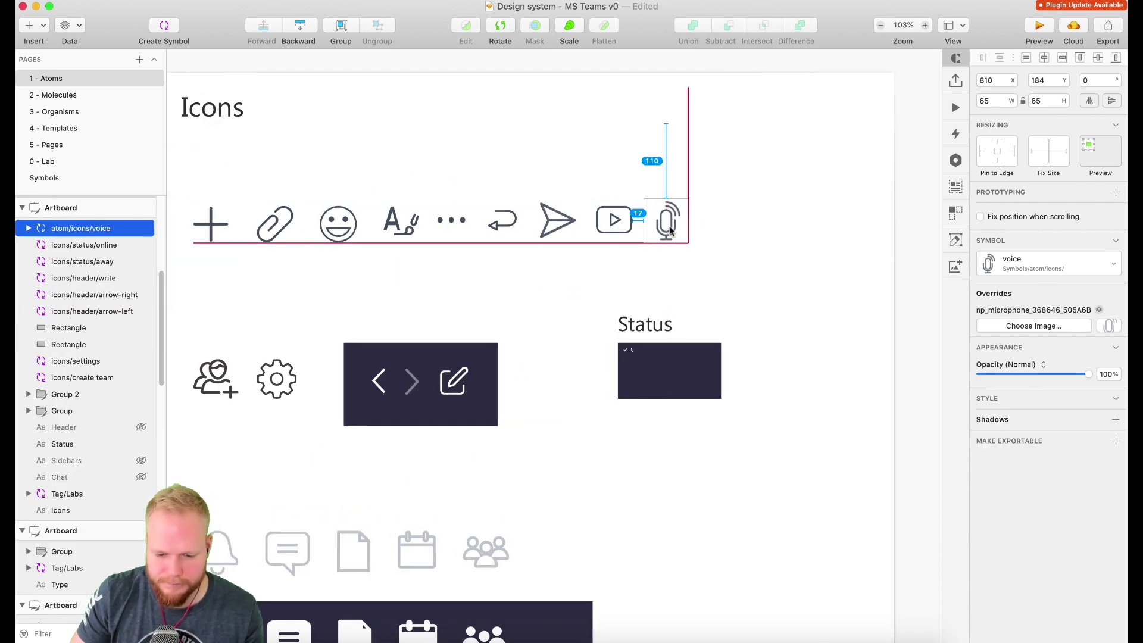
pyautogui.click(788, 242)
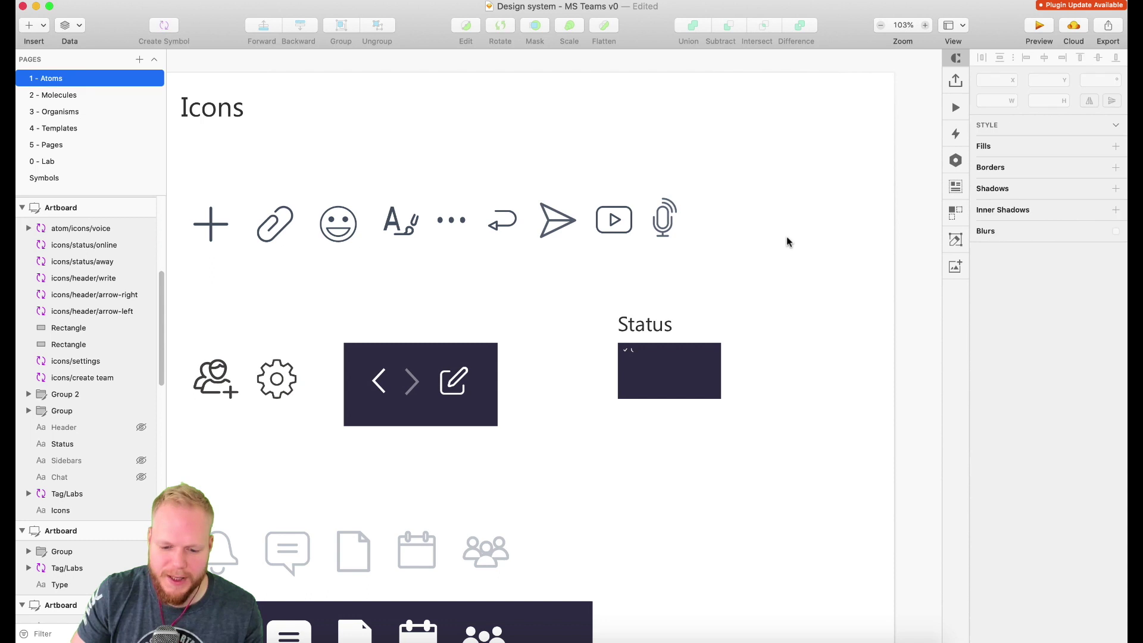
pyautogui.click(661, 217)
pyautogui.moveTo(661, 217); pyautogui.dragTo(663, 219)
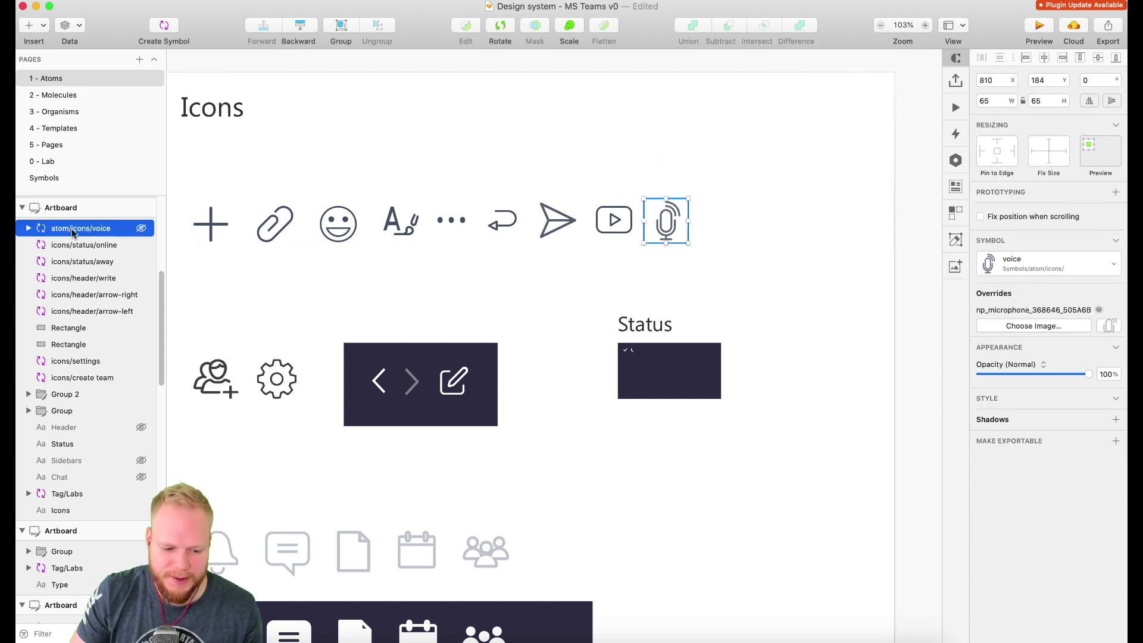
# - Open the organism/chat-input symbol master for editing from its instance on the Organisms page
pyautogui.click(56, 111)
pyautogui.click(47, 96)
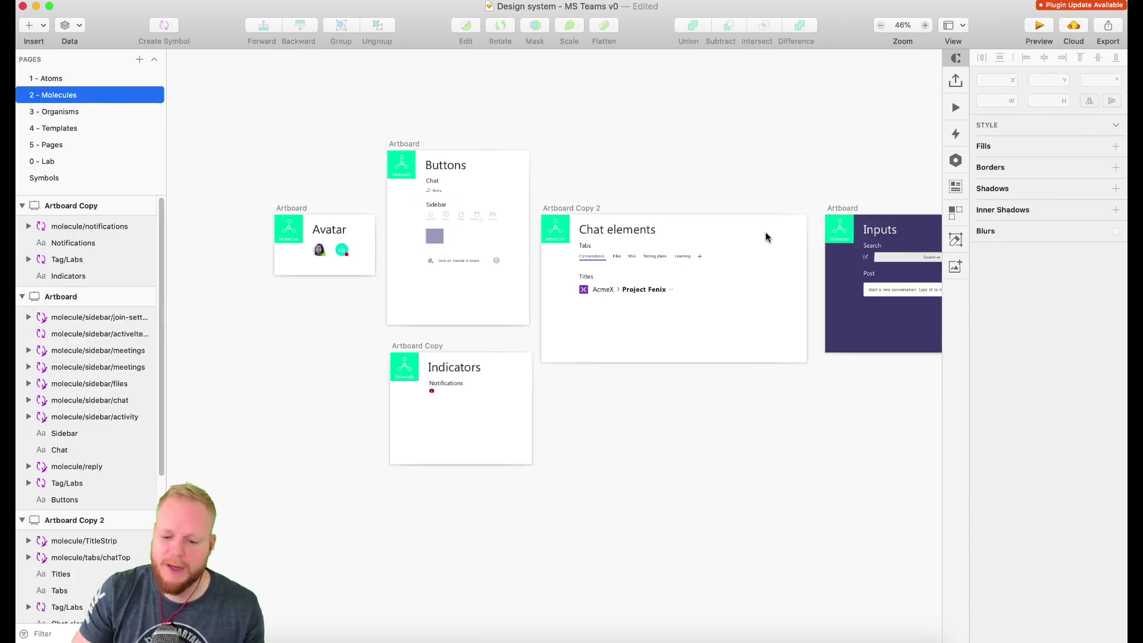
pyautogui.click(117, 111)
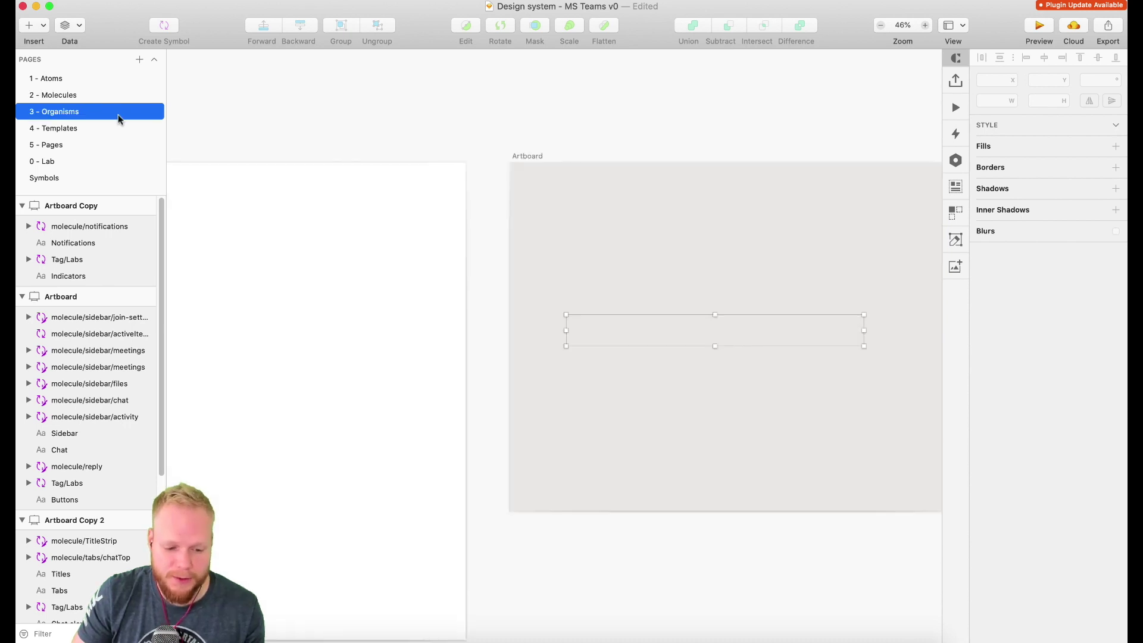
pyautogui.scroll(10, 526, 313)
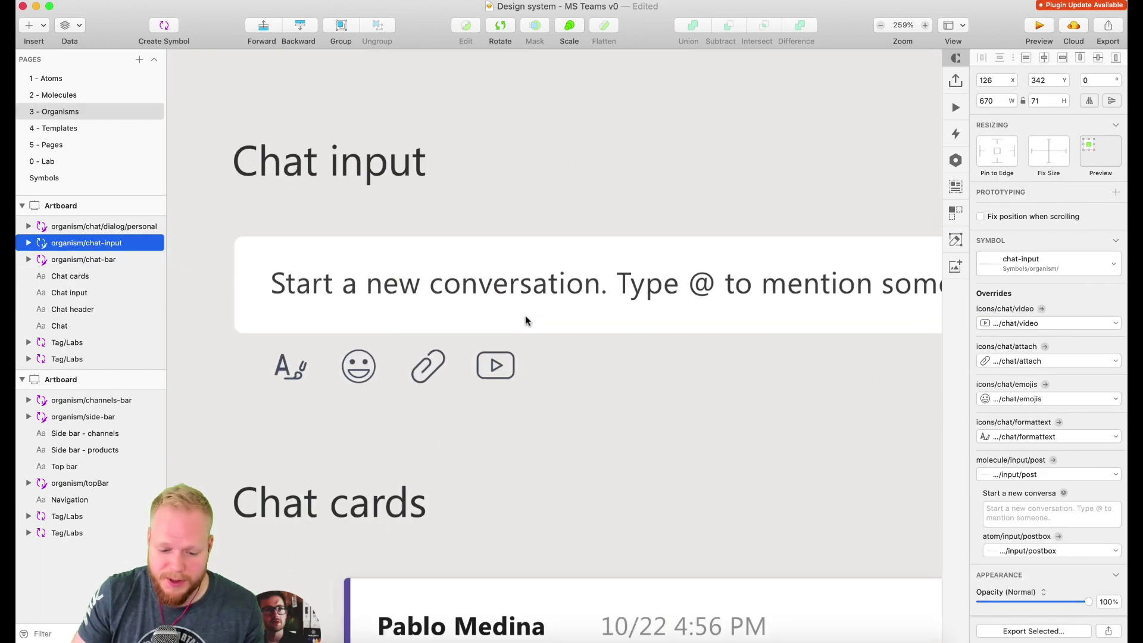
pyautogui.doubleClick(573, 296)
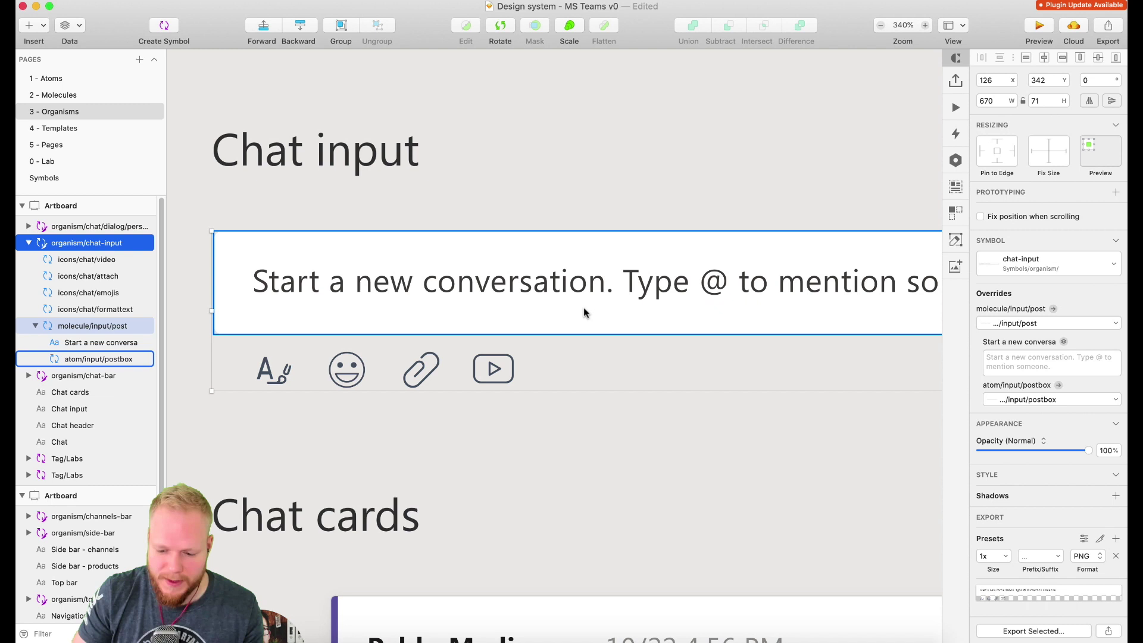
pyautogui.doubleClick(555, 316)
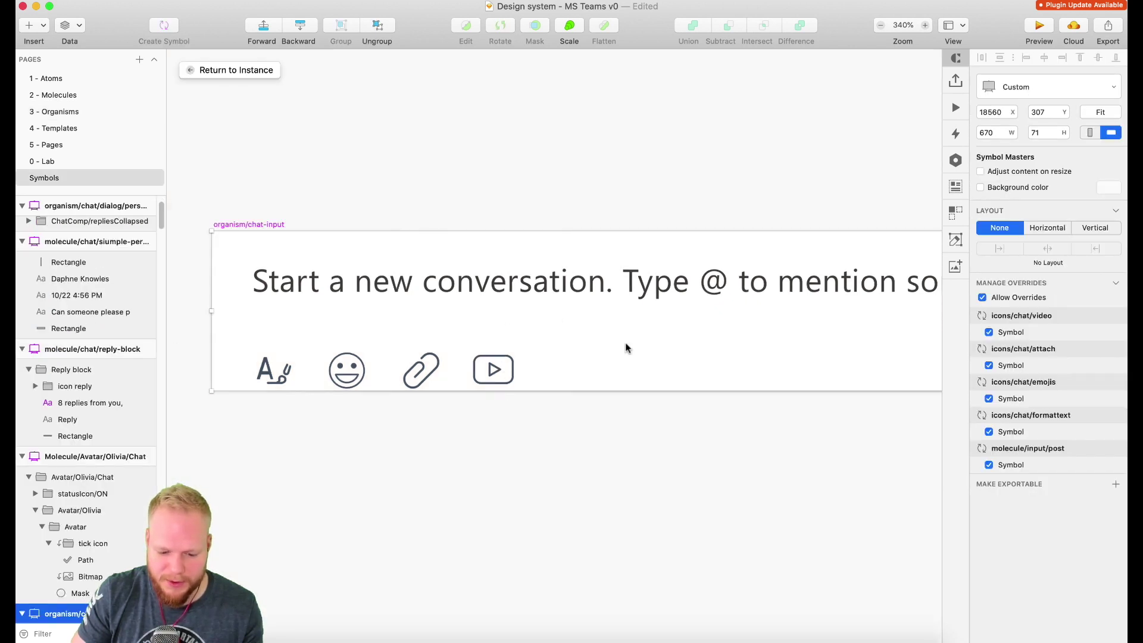
# - Insert the atom/icons/voice symbol beside the video icon in the chat-input master and return to the instance
pyautogui.click(34, 25)
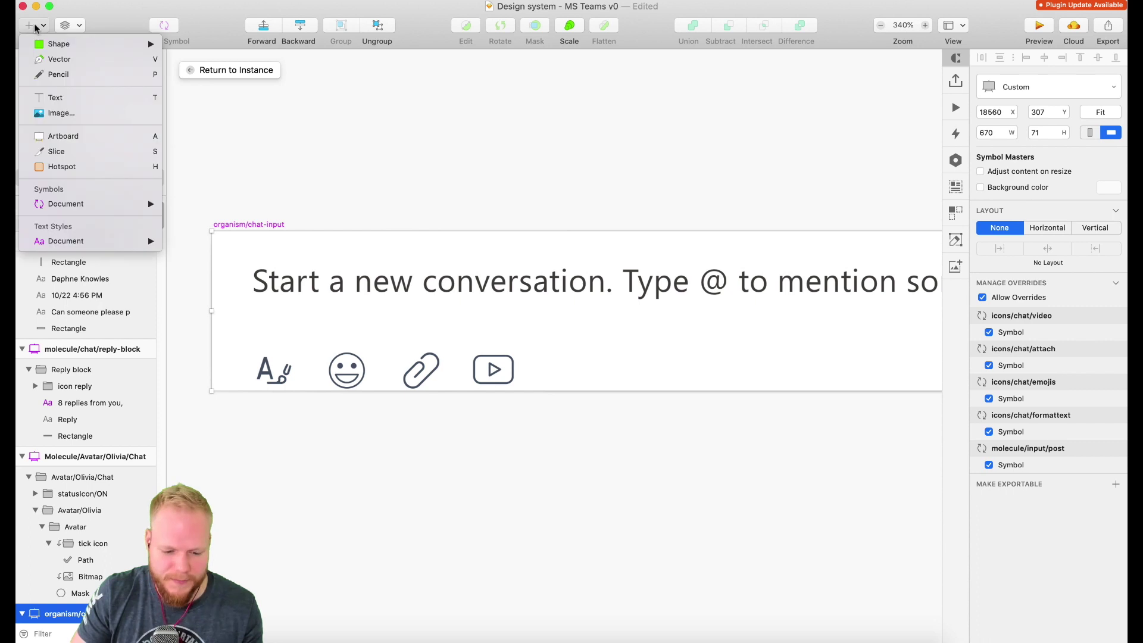
pyautogui.moveTo(127, 204)
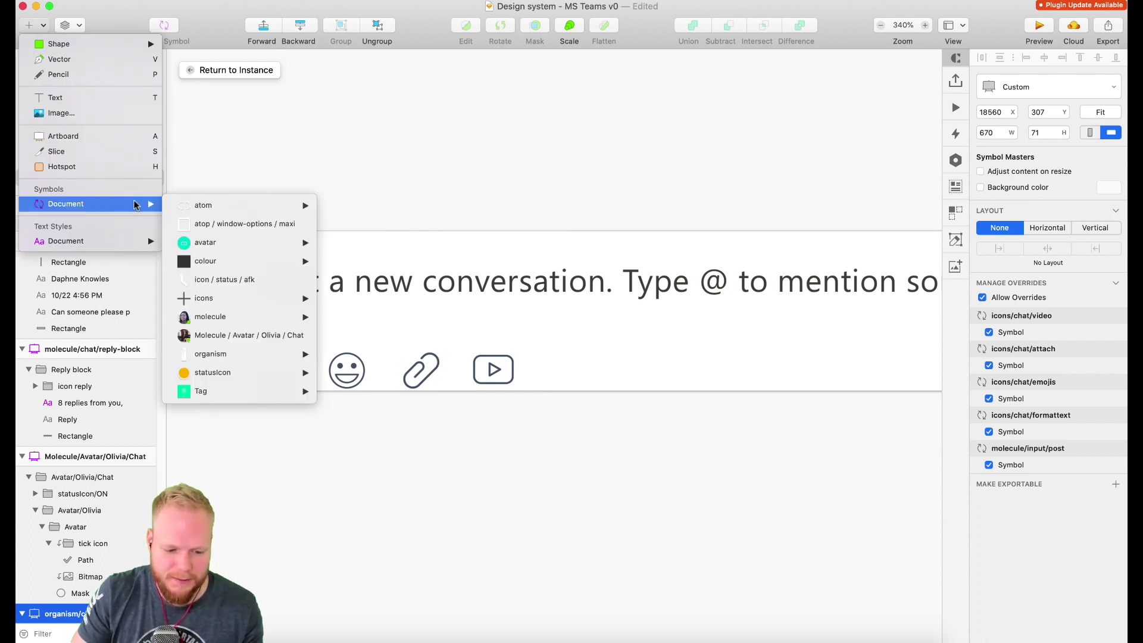
pyautogui.click(357, 245)
pyautogui.click(554, 372)
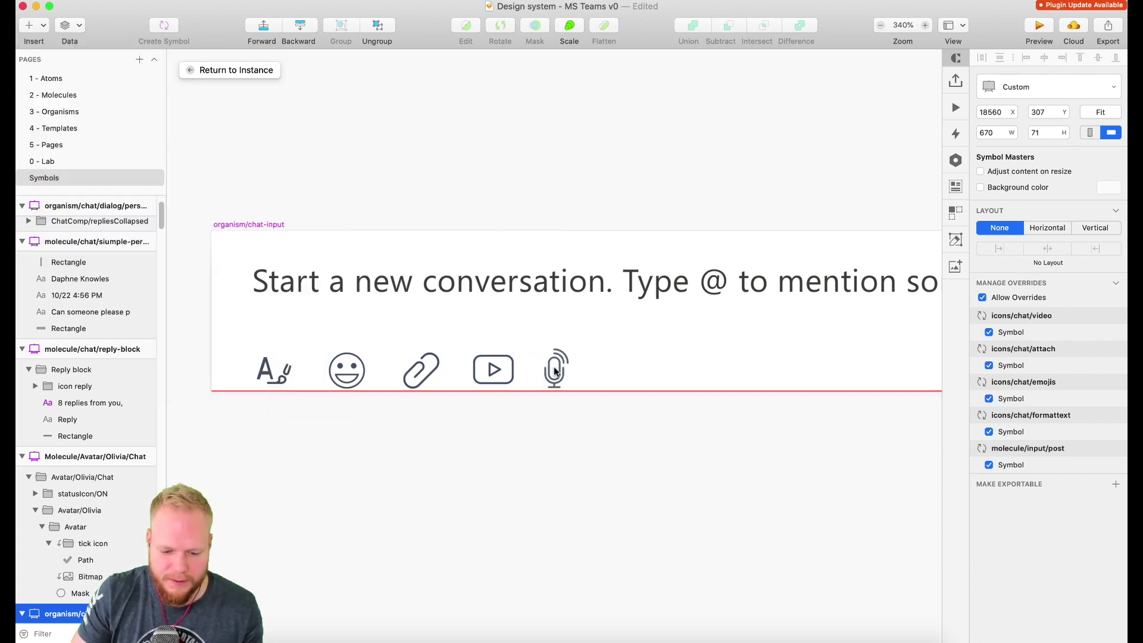
pyautogui.click(217, 71)
pyautogui.scroll(-10, 433, 230)
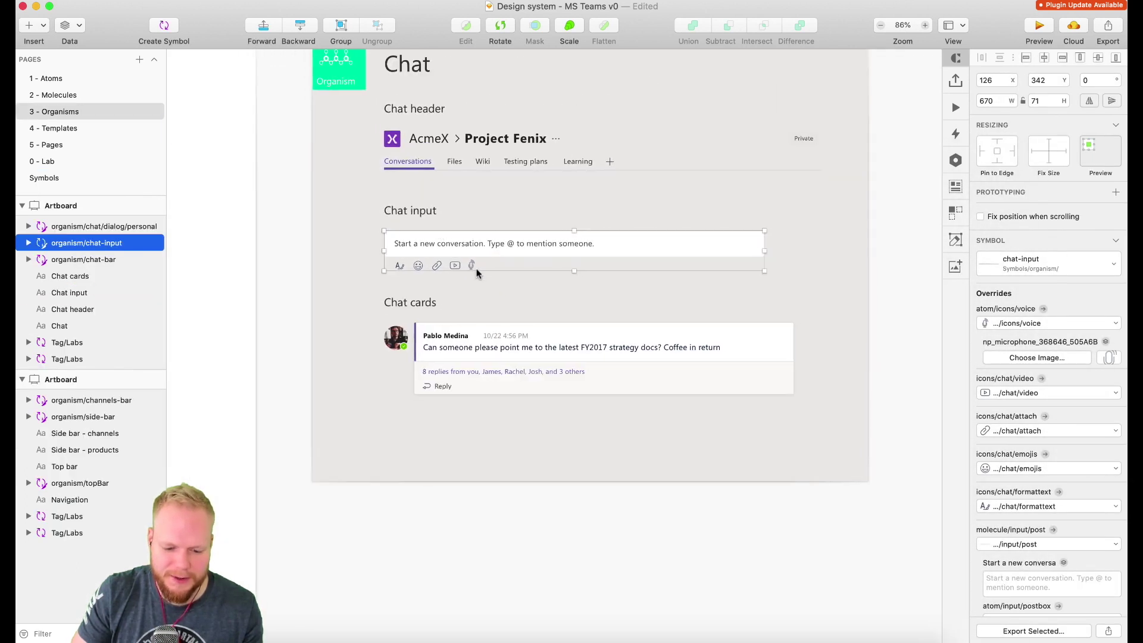
# - Check the chat input's icon row in the Template chat page and in the home page mockup
pyautogui.click(68, 129)
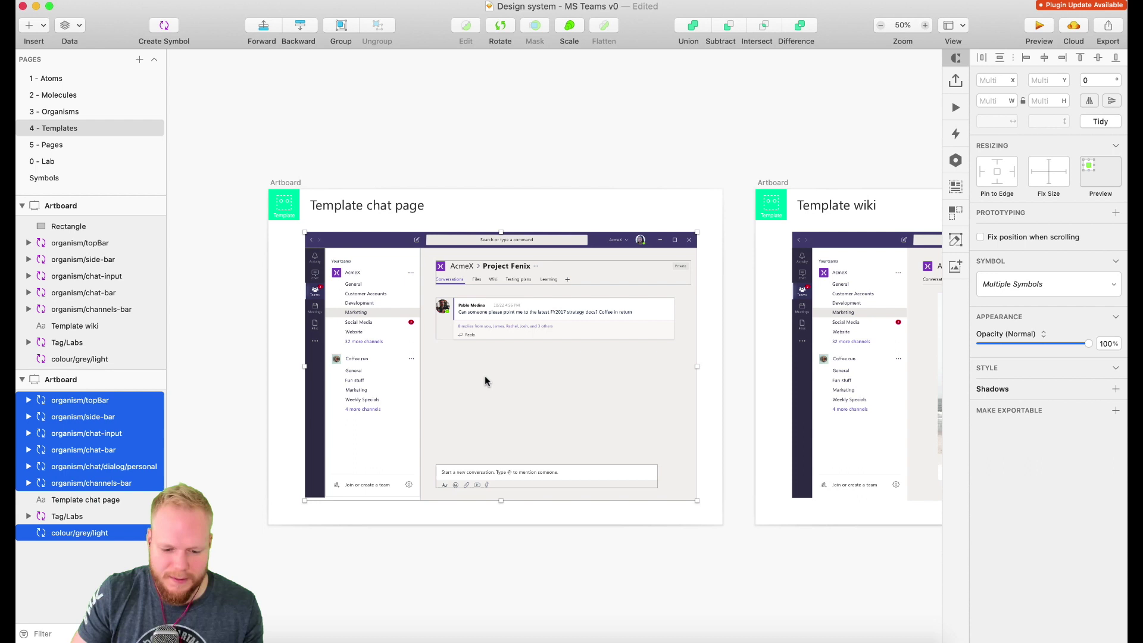
pyautogui.scroll(5, 477, 513)
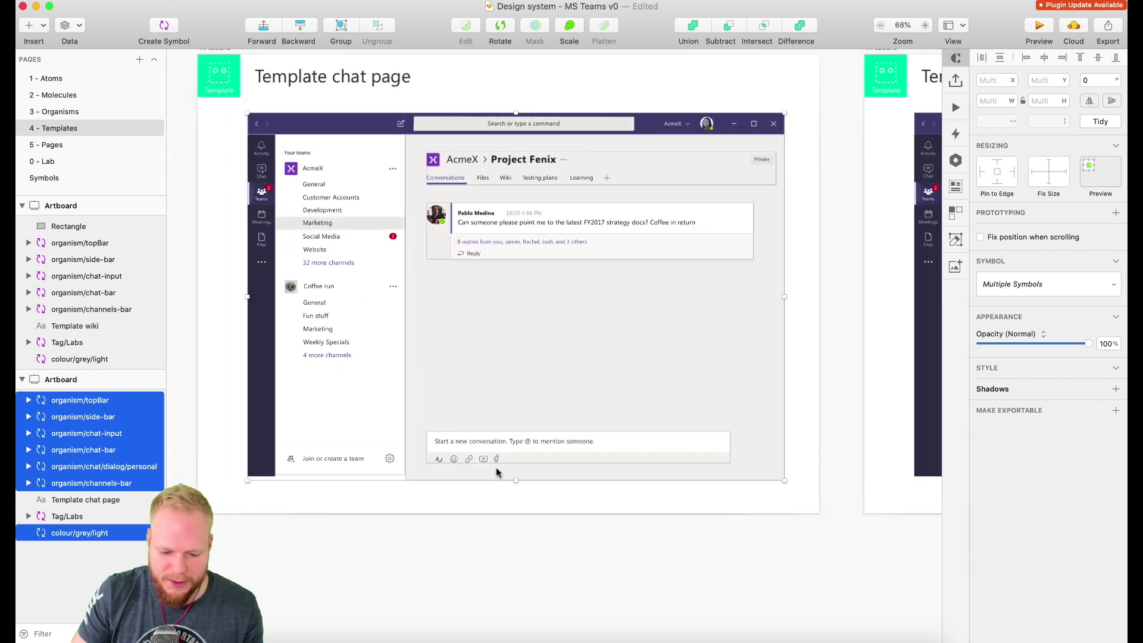
pyautogui.scroll(-3, 496, 467)
pyautogui.click(76, 145)
pyautogui.scroll(3, 549, 498)
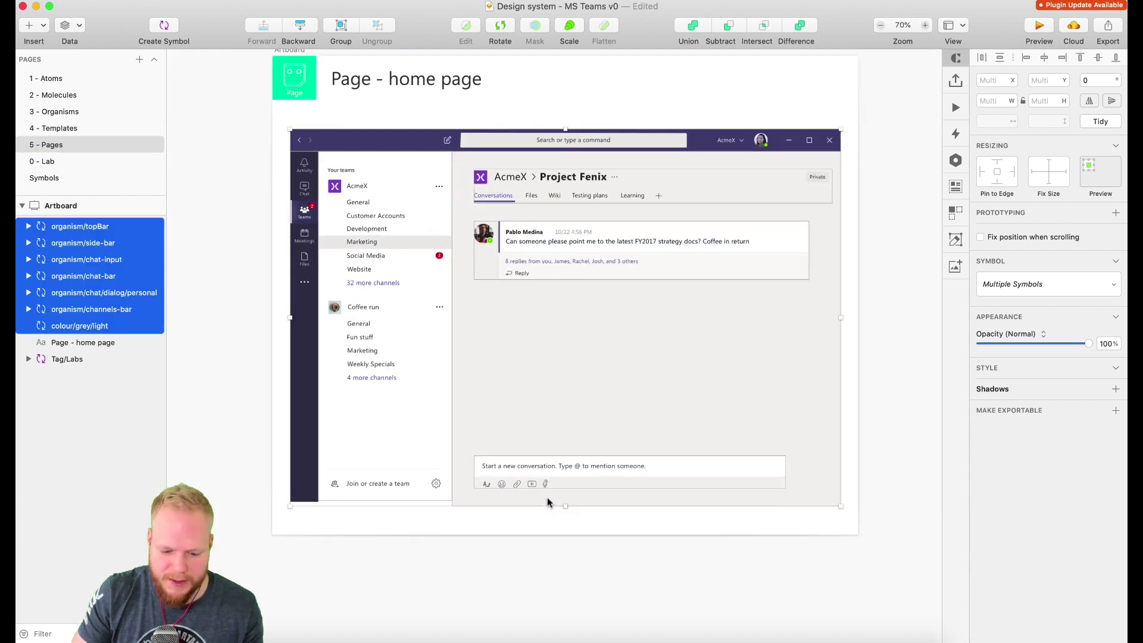
pyautogui.click(576, 583)
pyautogui.scroll(-3, 572, 461)
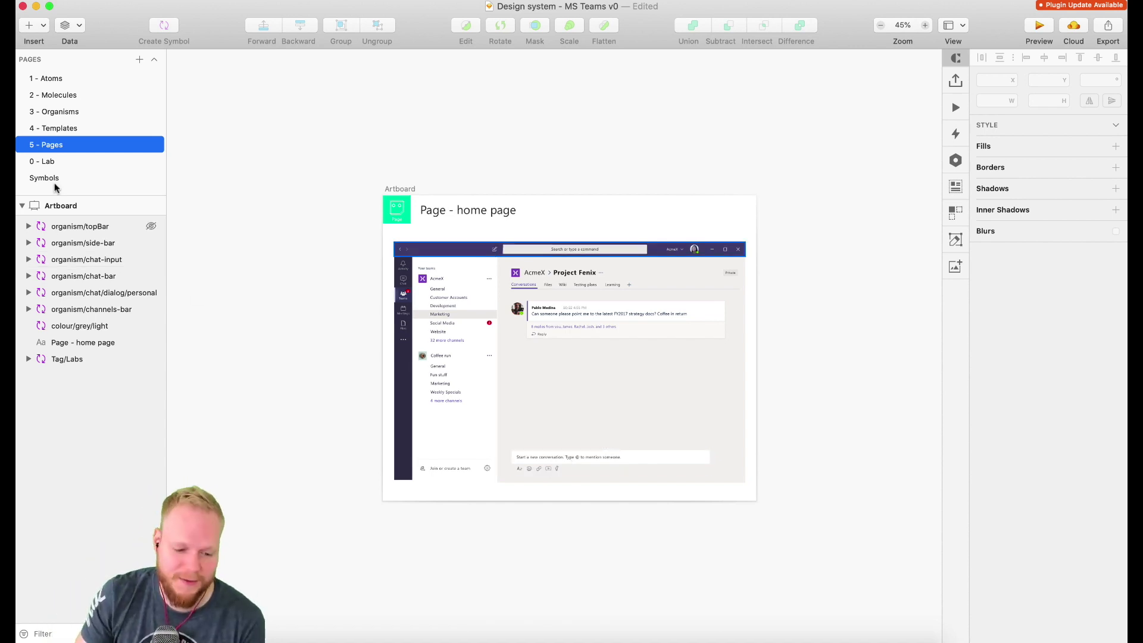
# - Review the pages from Atoms through Pages in order and examine the home page's chat input icons up close
pyautogui.click(54, 83)
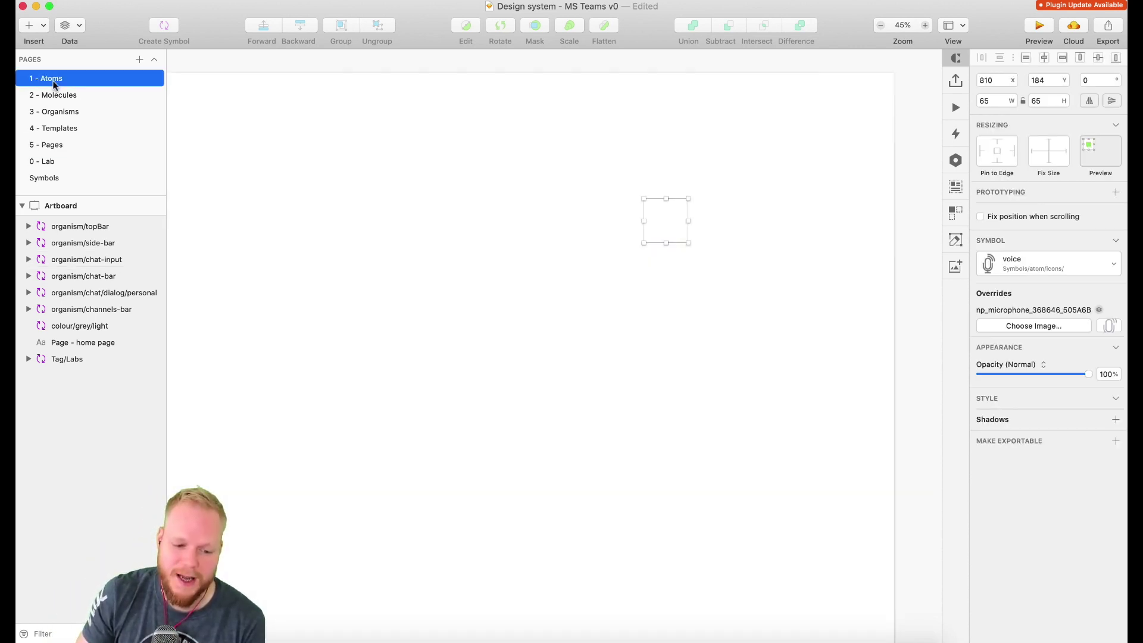
pyautogui.click(58, 93)
pyautogui.click(65, 112)
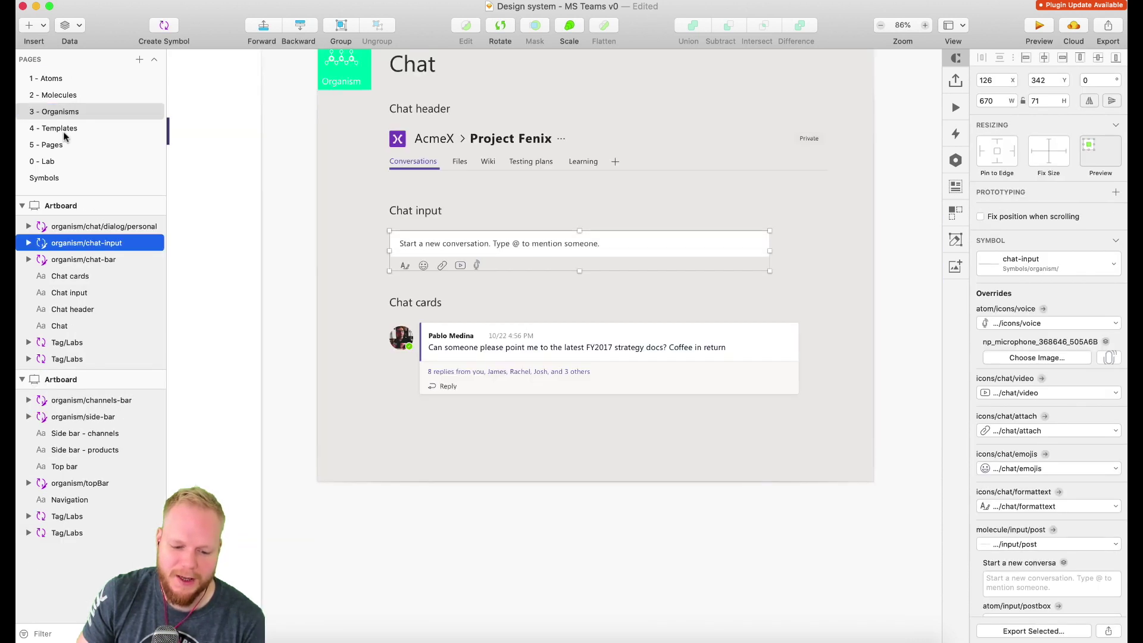
pyautogui.click(63, 130)
pyautogui.click(62, 145)
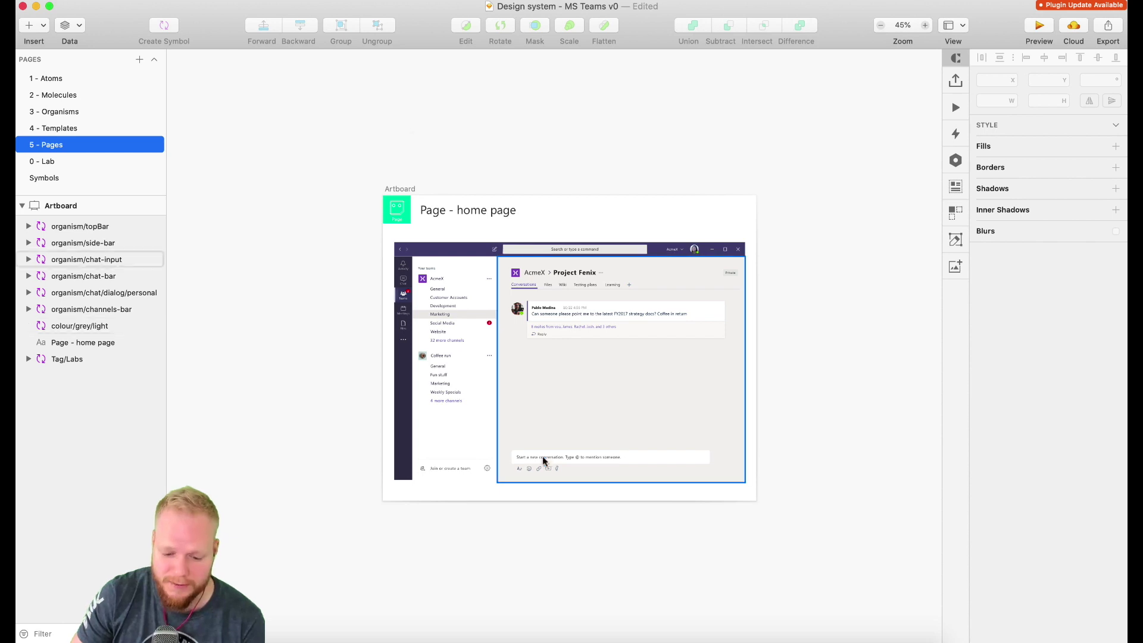
pyautogui.scroll(2, 554, 471)
pyautogui.scroll(5, 554, 470)
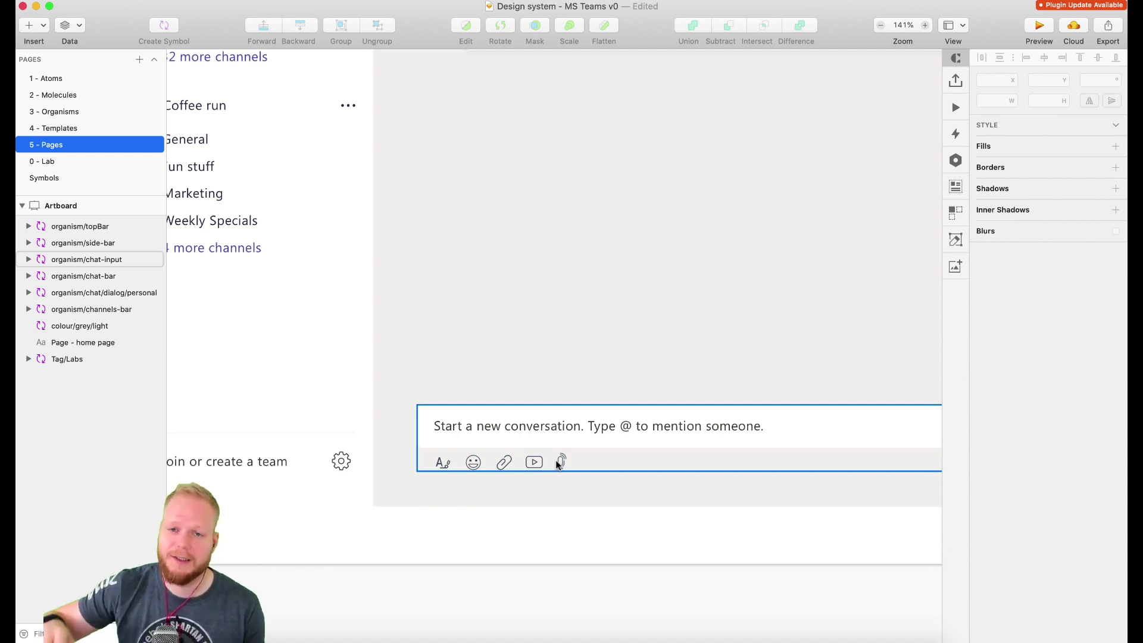
pyautogui.press('Escape')
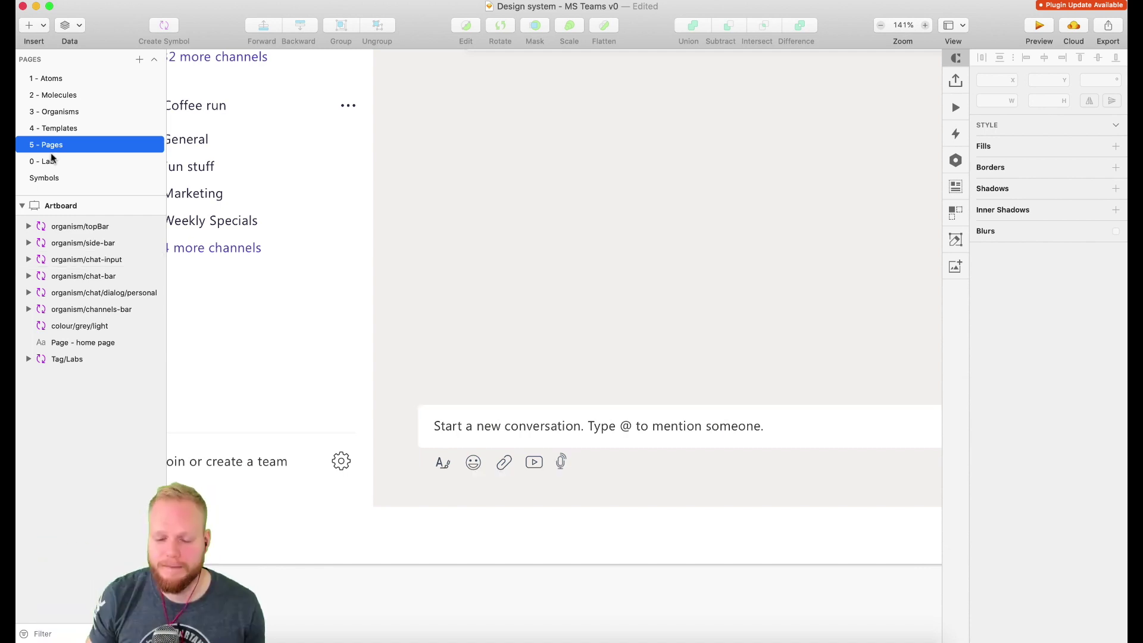